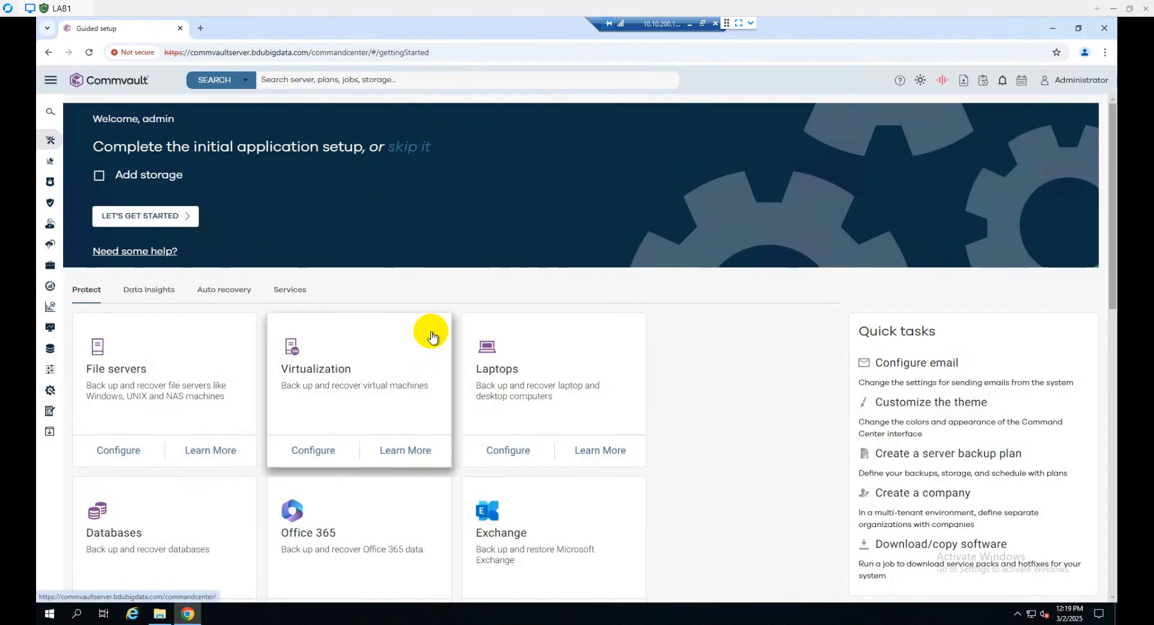
- Start the initial core setup and check the server's available local drives in File Explorer
left_click(129, 223)
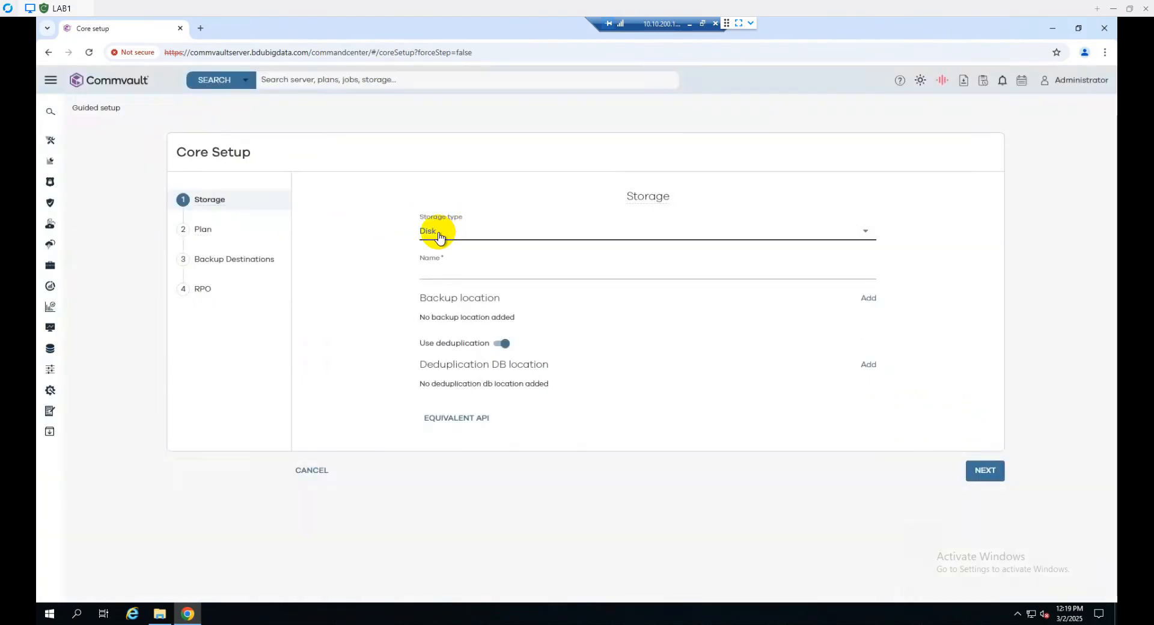
left_click(158, 614)
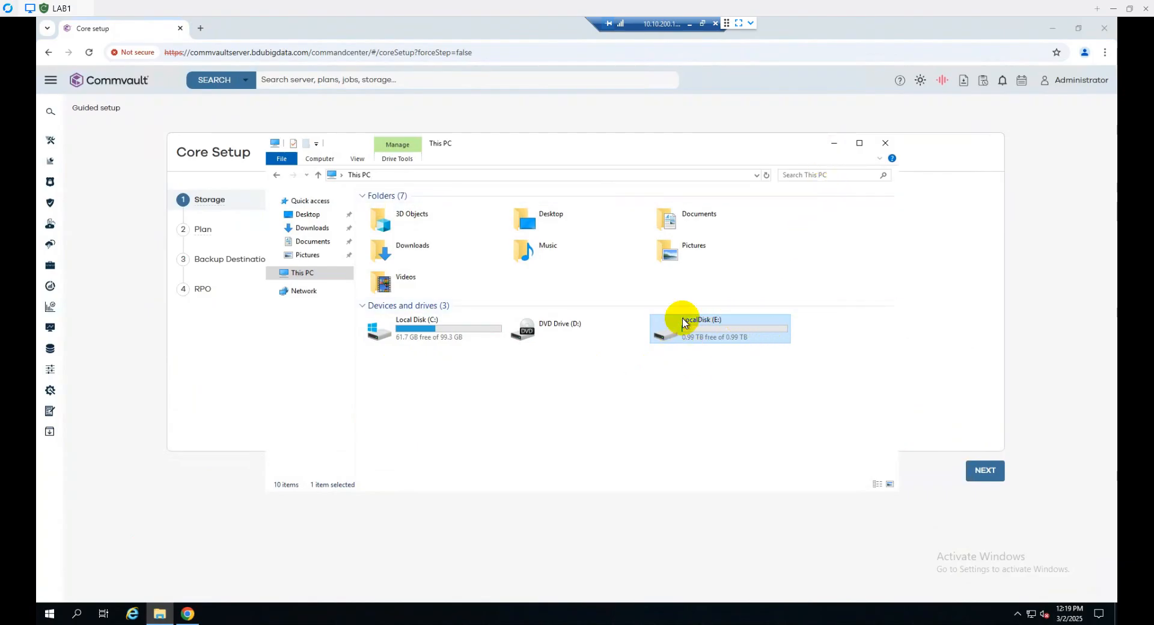
left_click(836, 146)
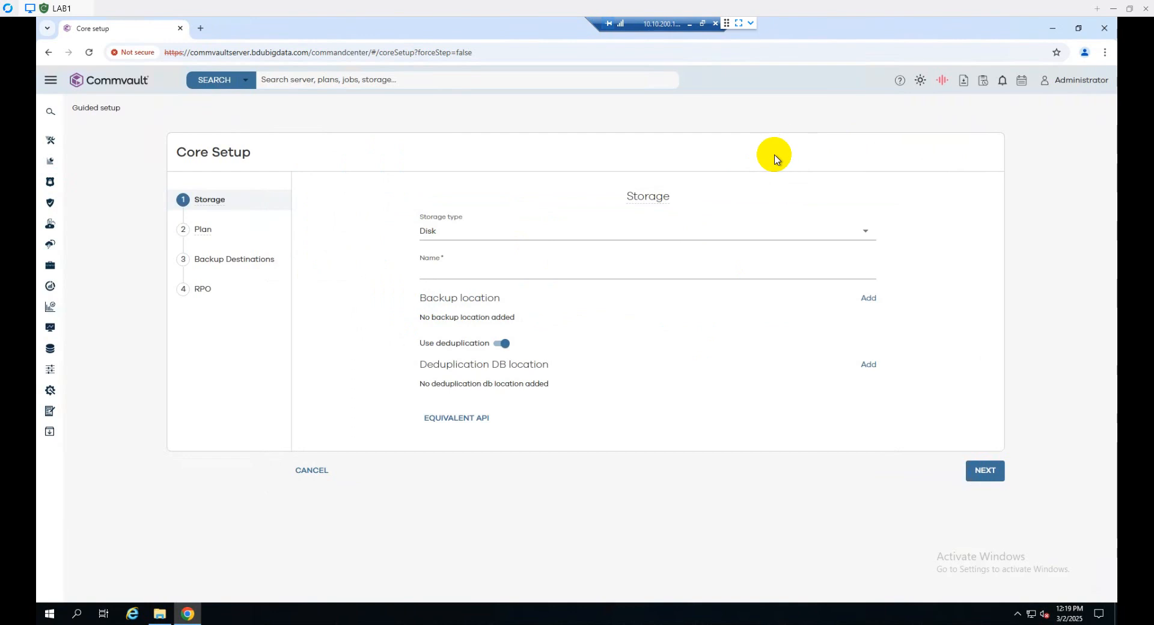
- Name the new disk storage LOCALDISK
left_click(526, 276)
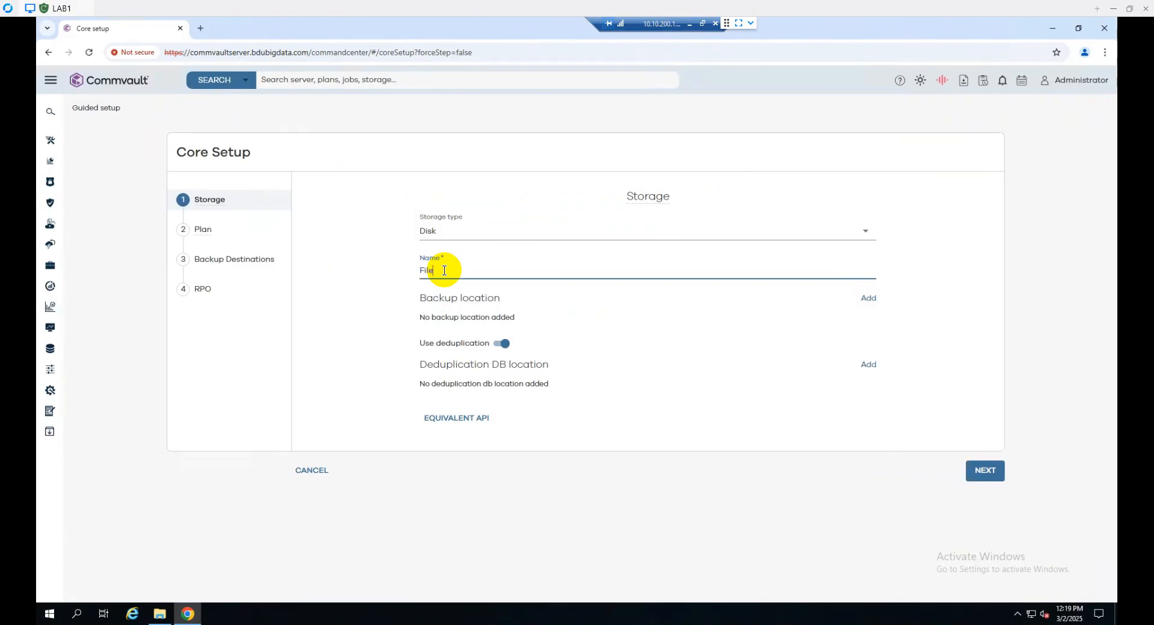
type("Filesystem")
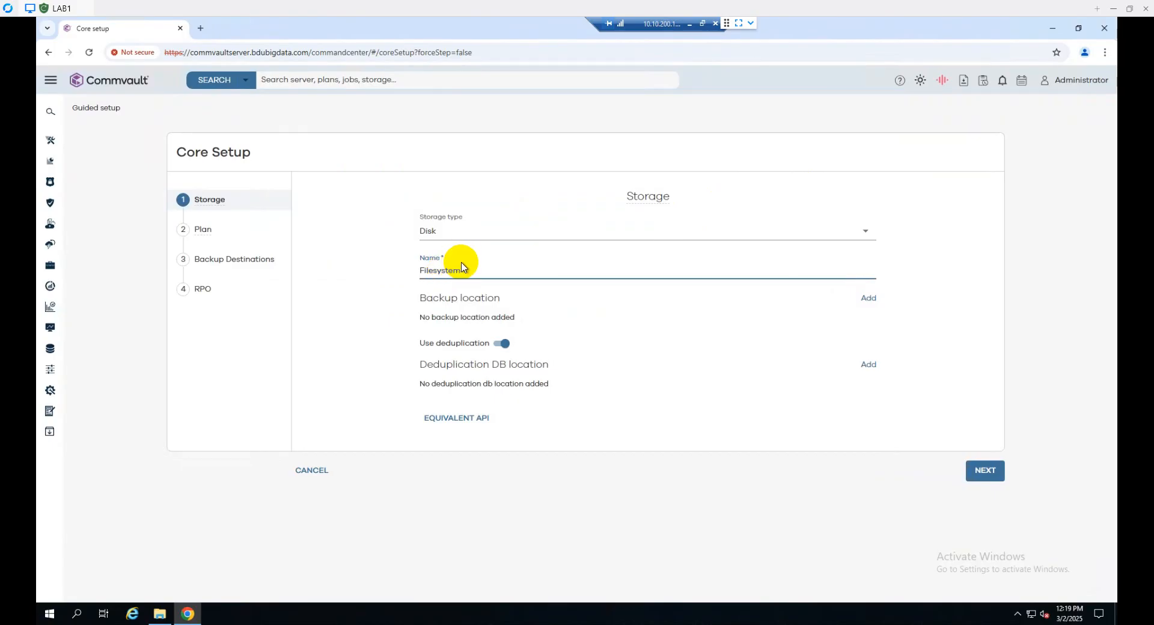
double_click(439, 273)
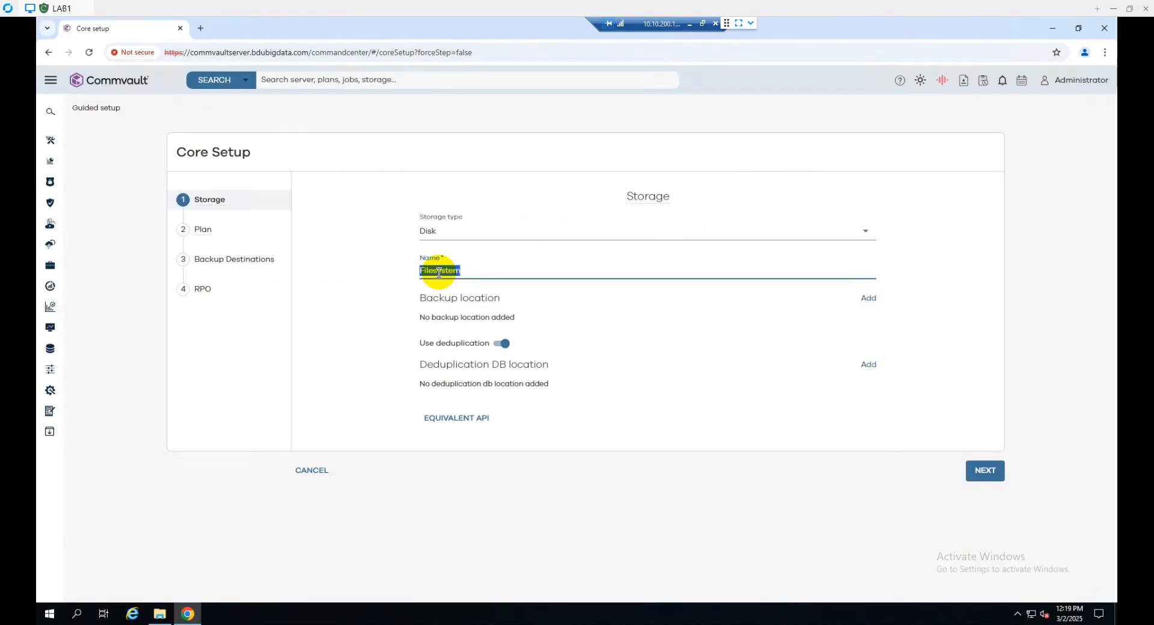
type("DISK")
type("LOC")
type("AL")
type("DIS")
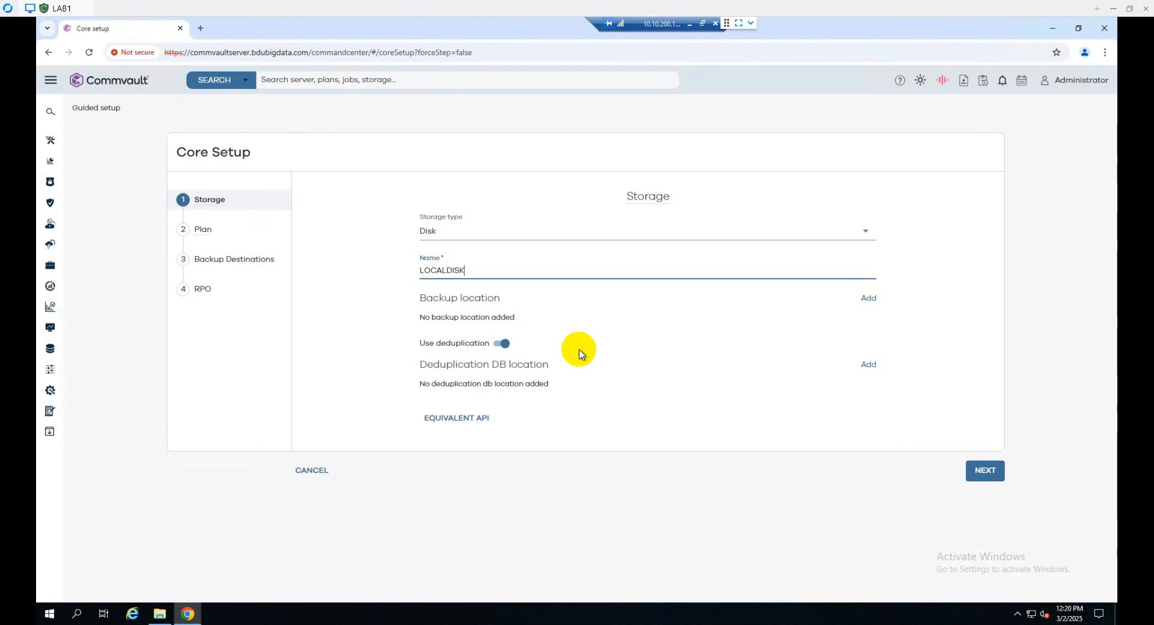
- Add a local backup location on commvaultserver, using a new folder named BACKUP on the E: drive
left_click(868, 299)
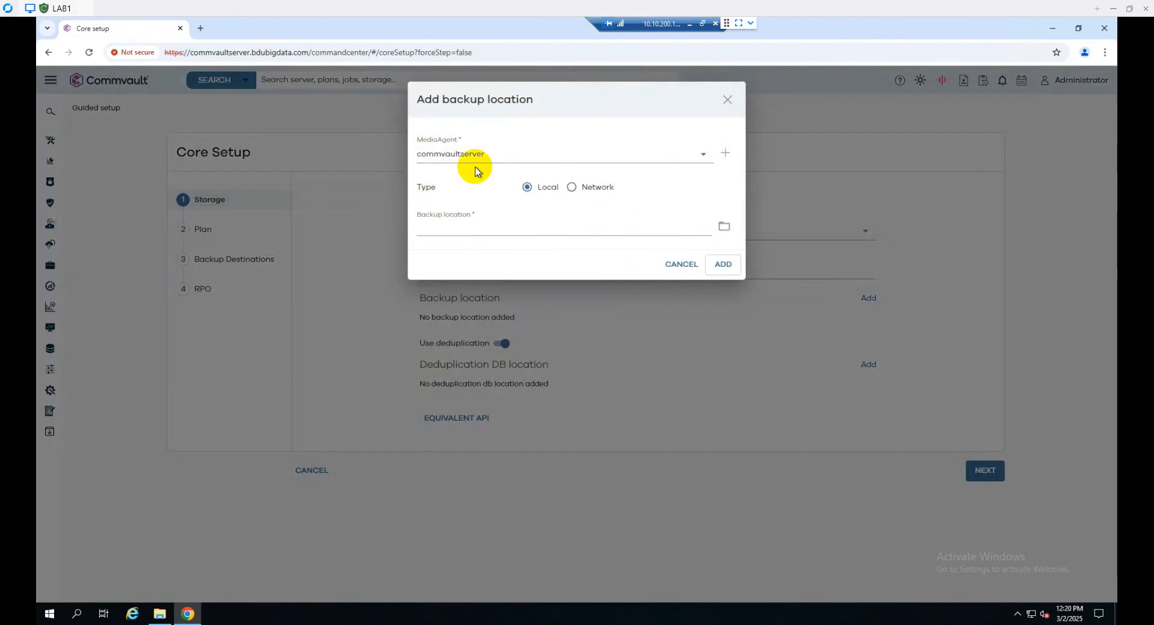
left_click(723, 227)
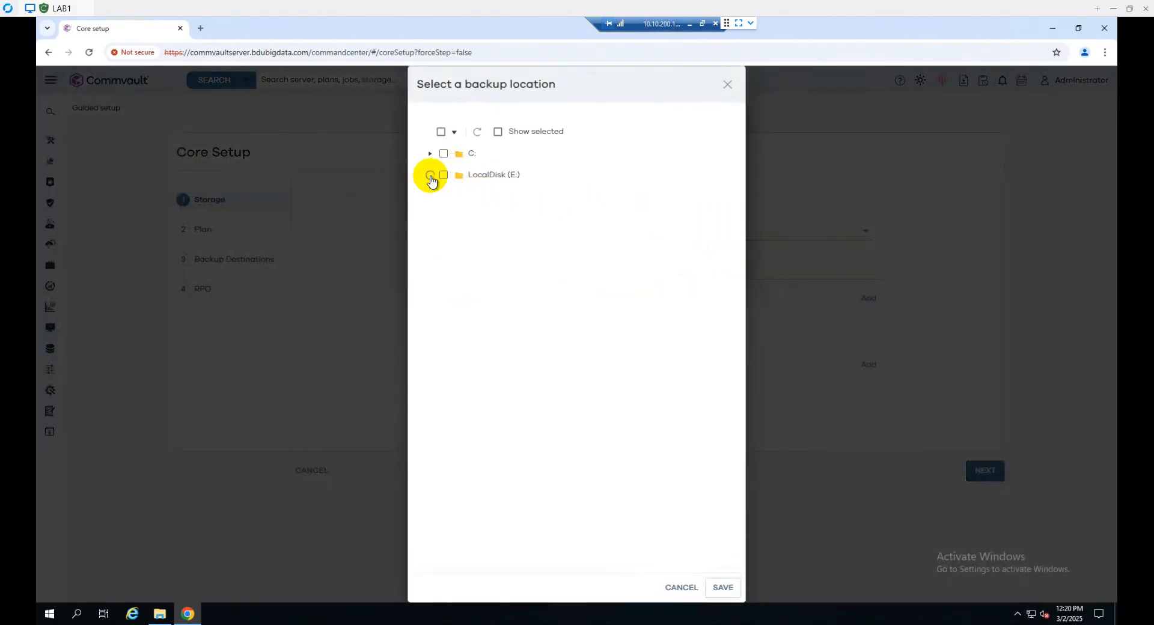
left_click(430, 175)
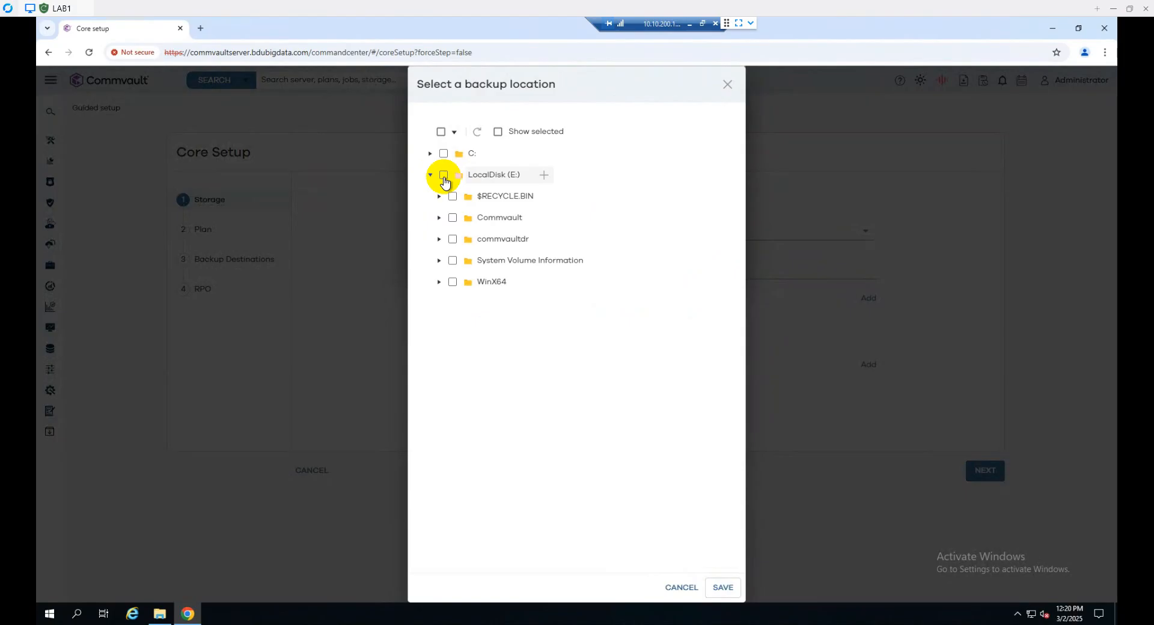
left_click(444, 177)
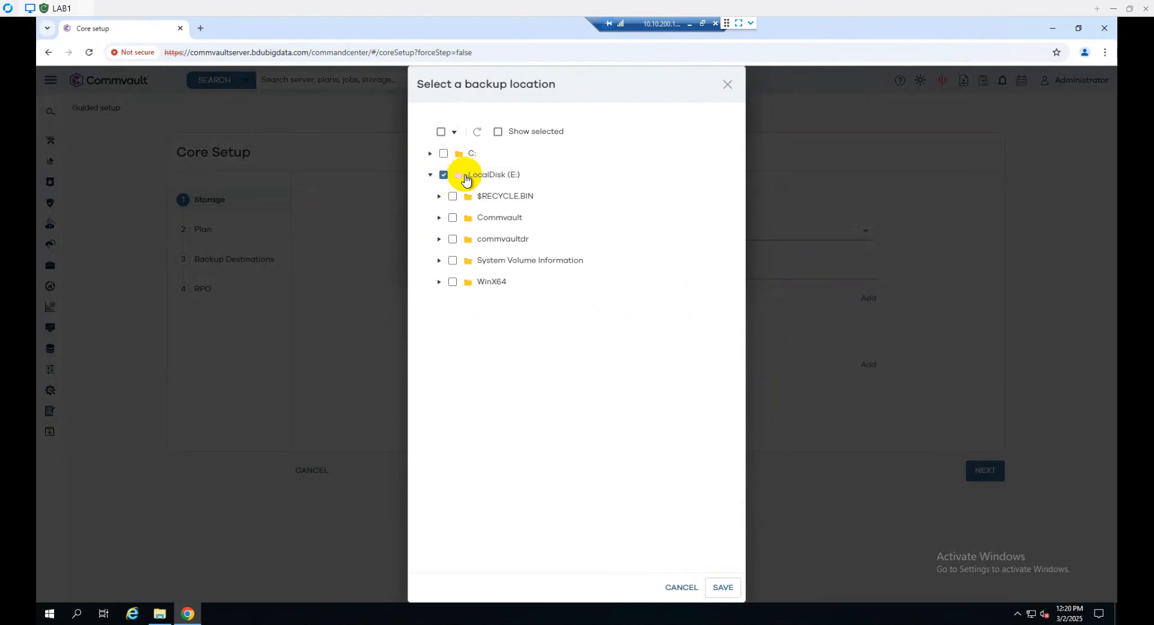
left_click(543, 179)
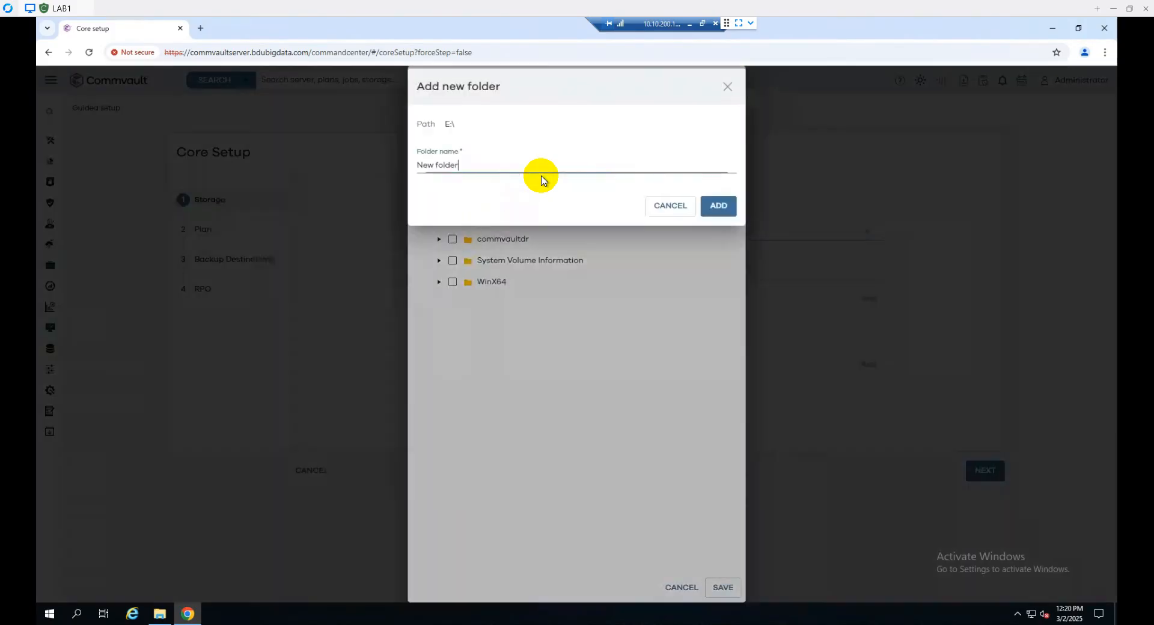
left_click_drag(481, 177, 399, 179)
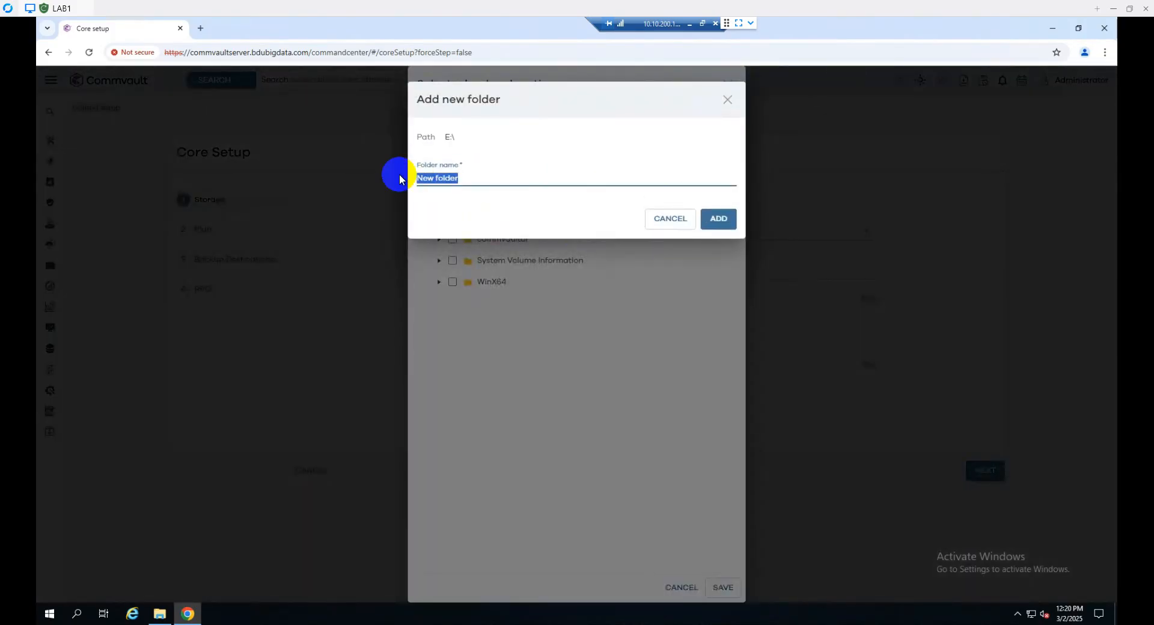
type("BACKUP")
left_click(717, 219)
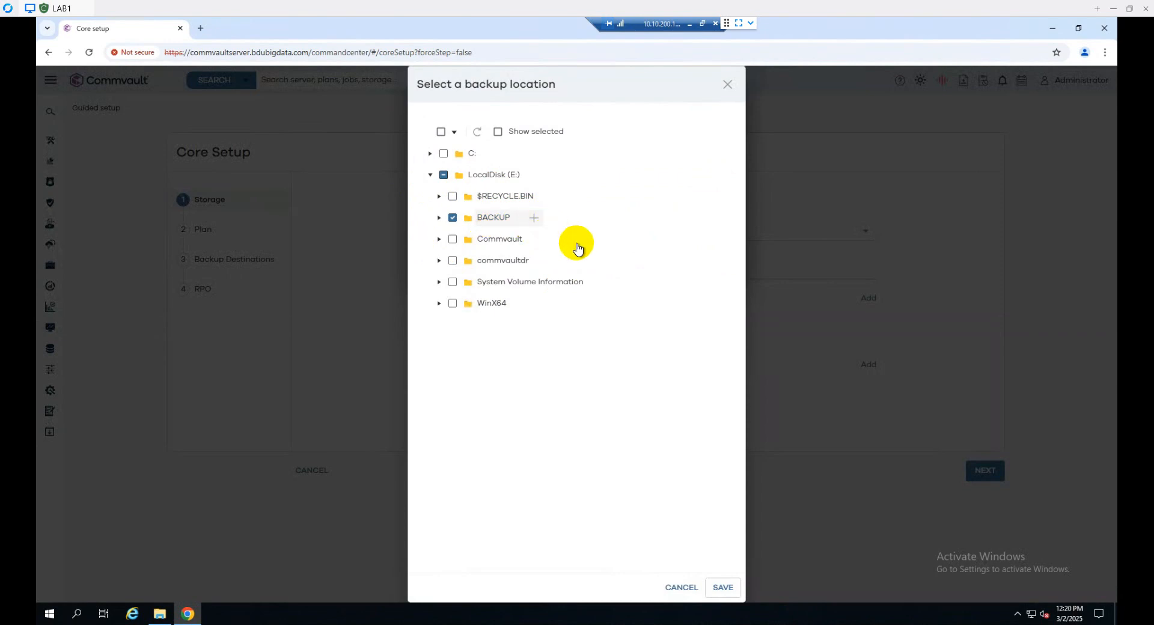
left_click(723, 587)
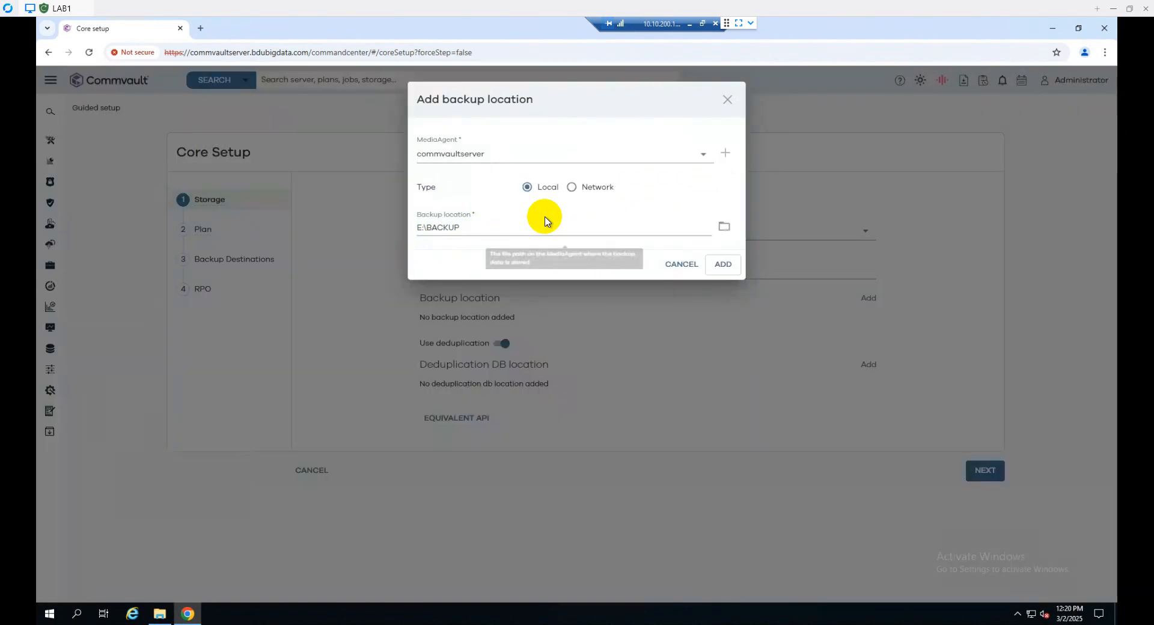
left_click(724, 267)
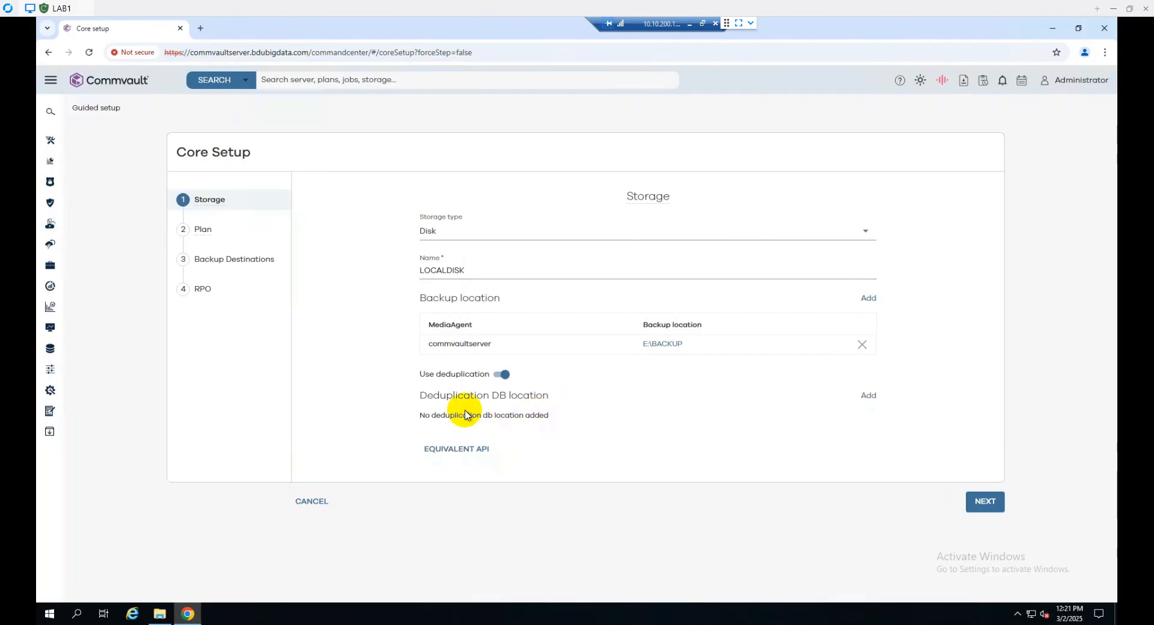
- Begin adding a deduplication DB location with commvaultserver as its MediaAgent and check for existing locations
left_click_drag(472, 415, 583, 420)
left_click(704, 425)
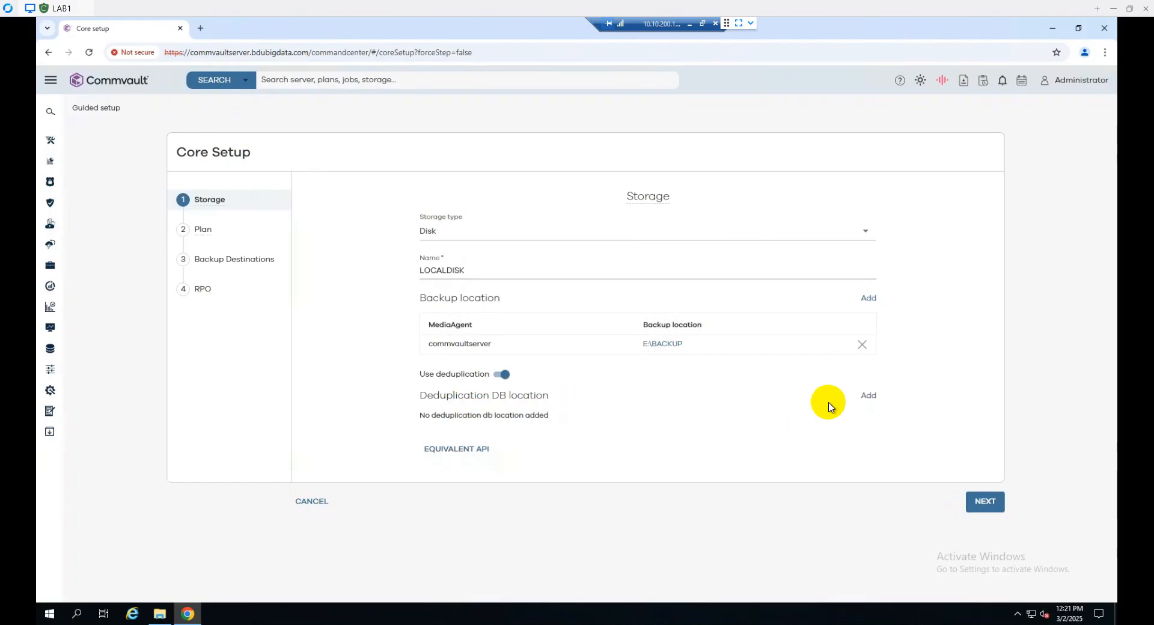
left_click(869, 396)
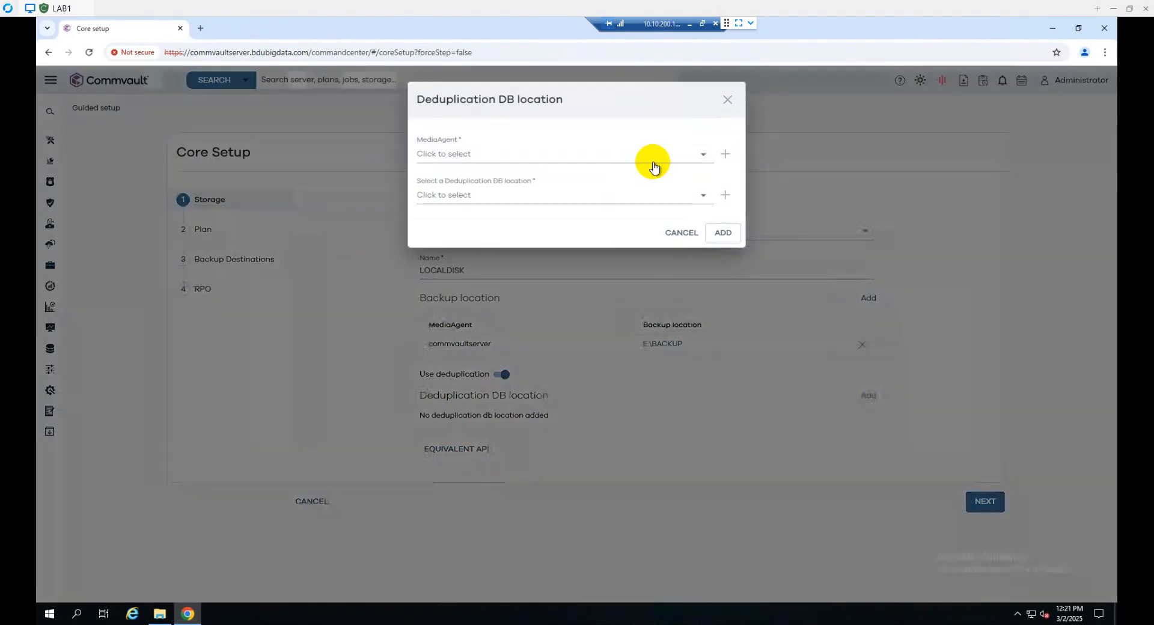
left_click(684, 163)
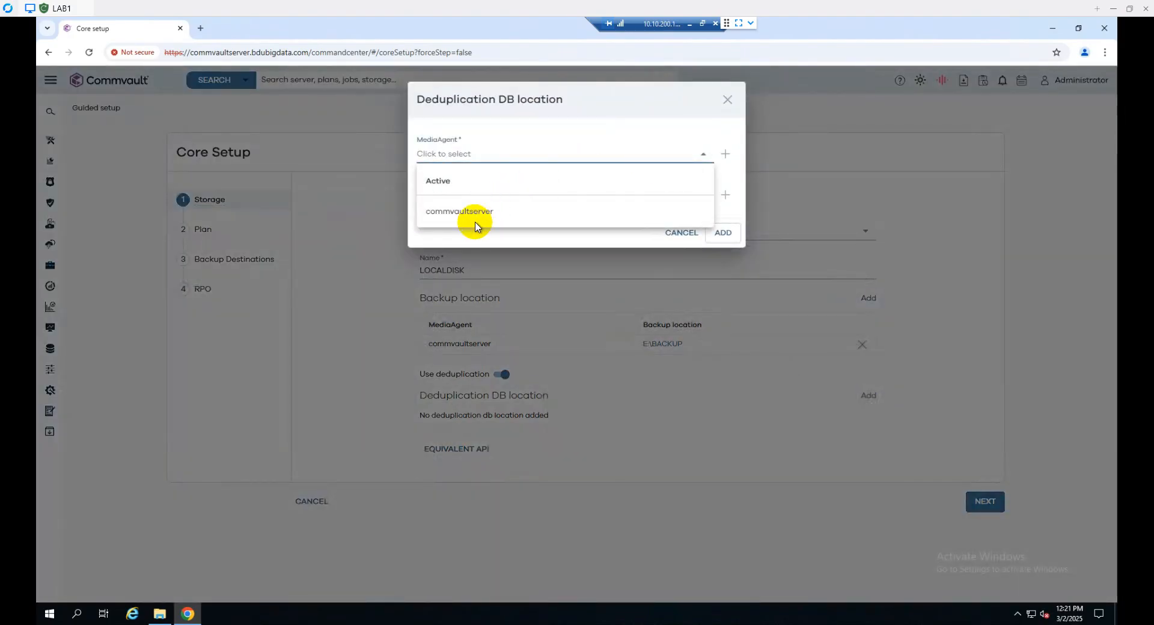
left_click(479, 215)
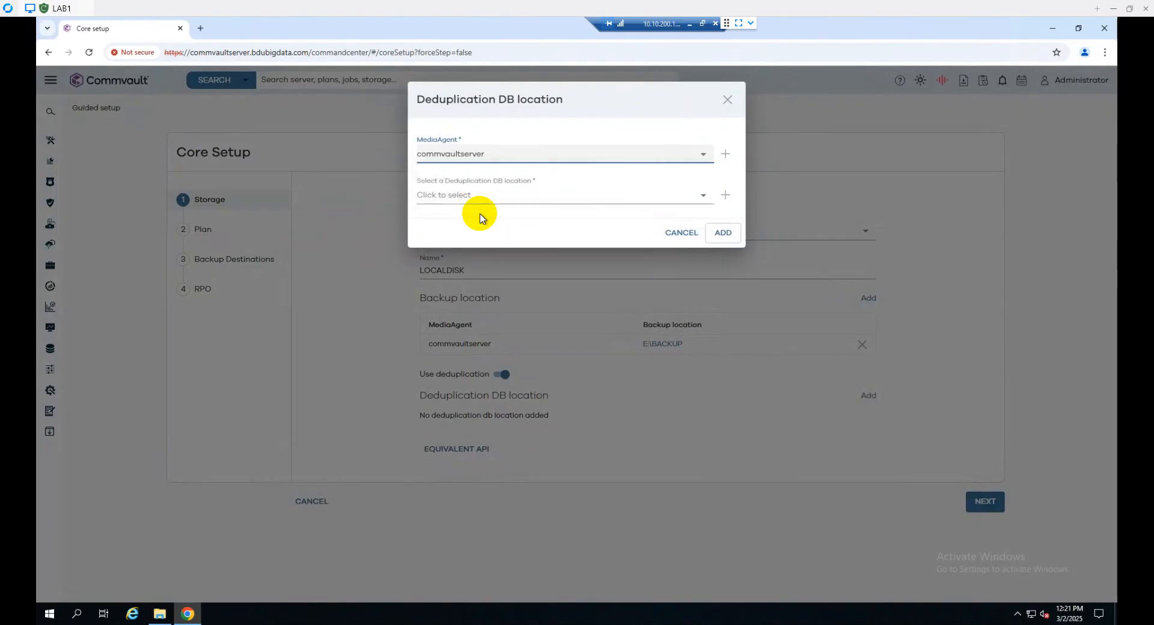
left_click(538, 202)
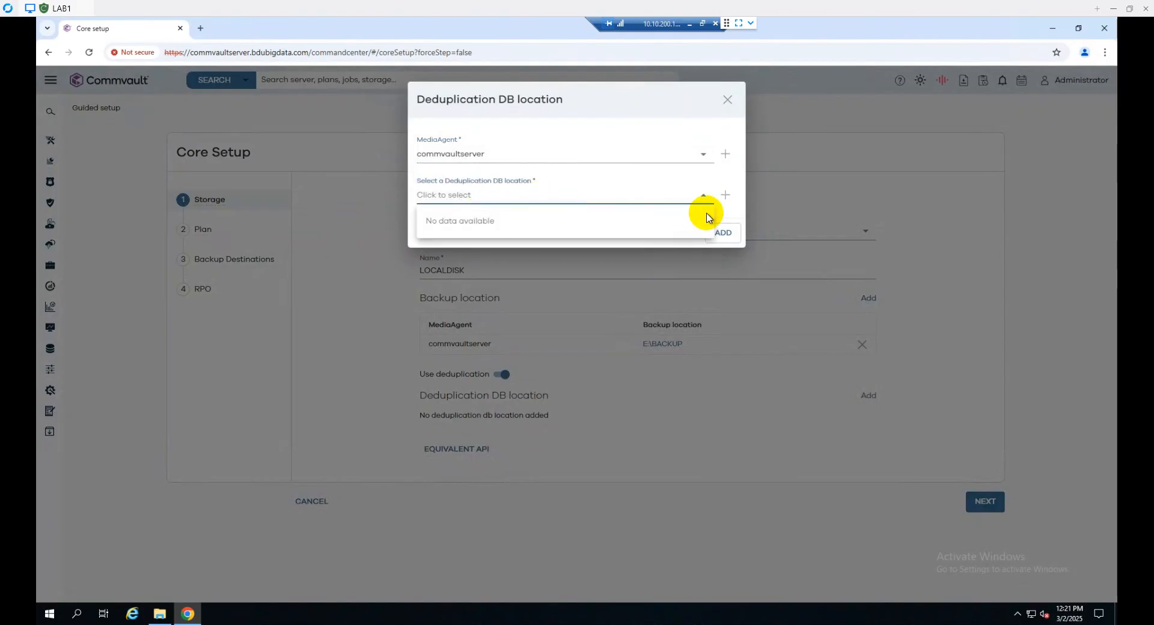
- Create a folder named DEDUPELICATION on the E: drive and add it as the deduplication DB location
left_click(724, 196)
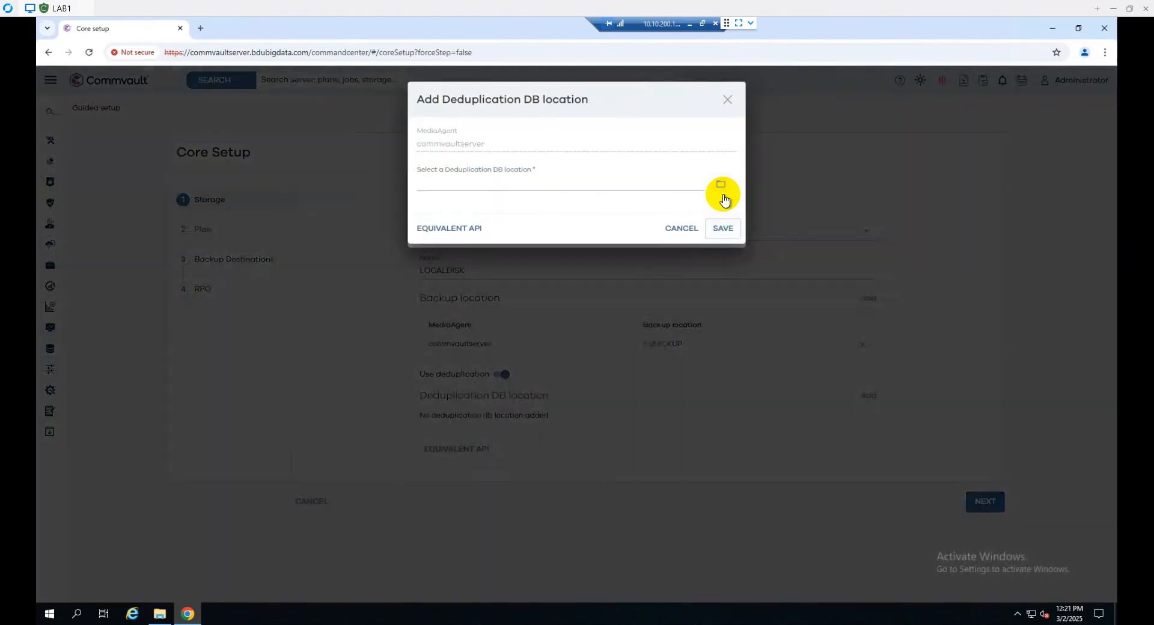
left_click(718, 183)
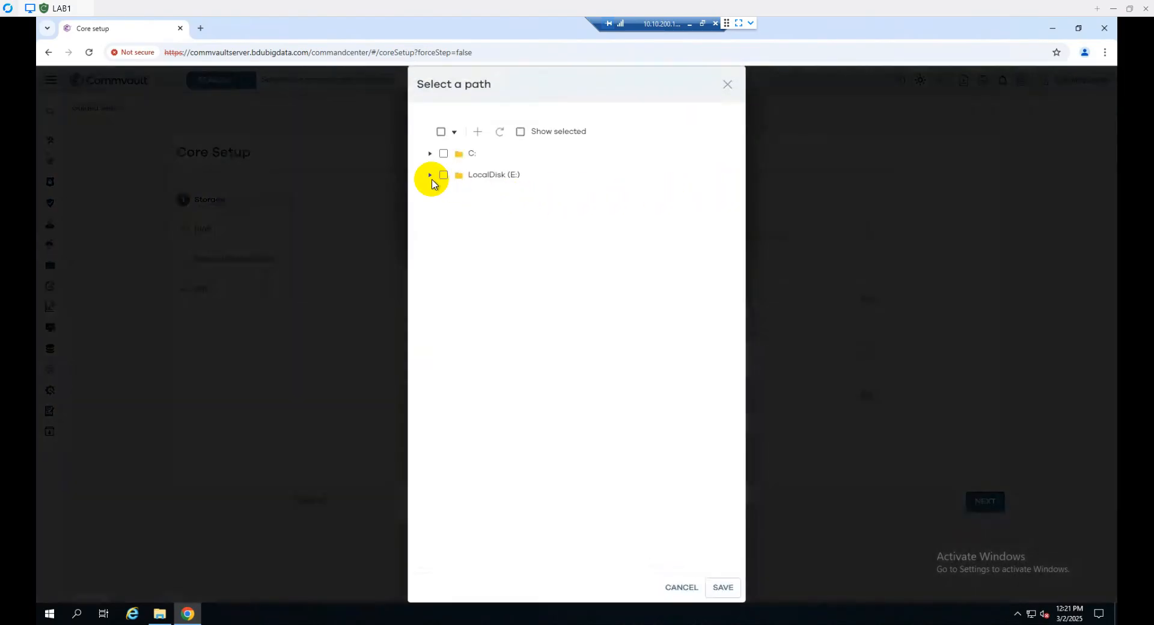
left_click(430, 175)
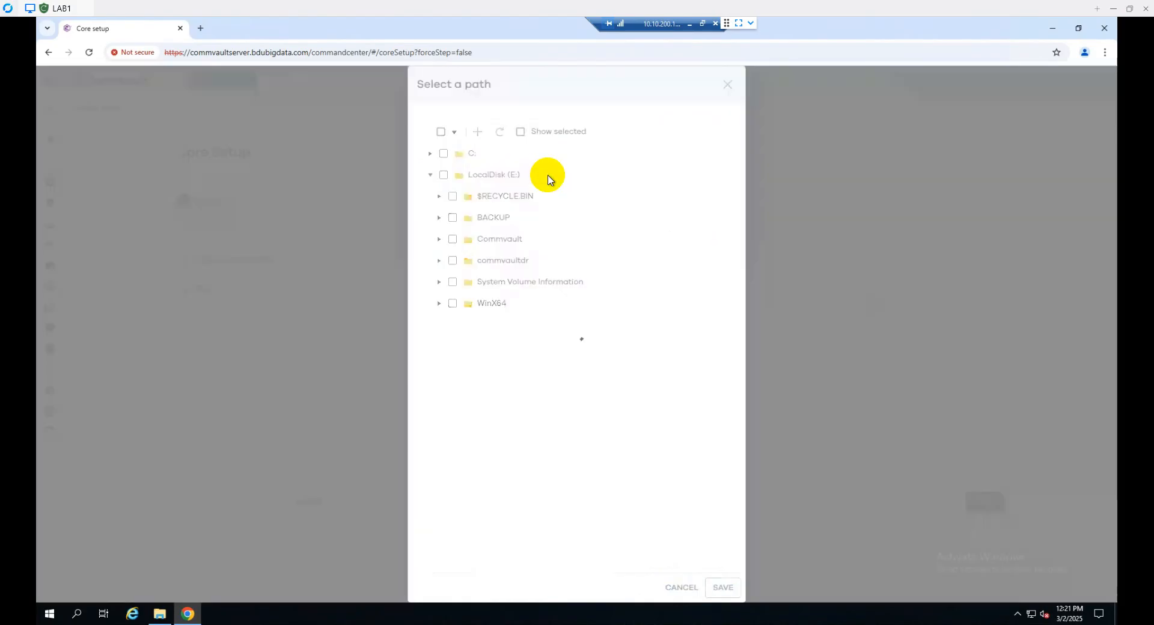
left_click(545, 178)
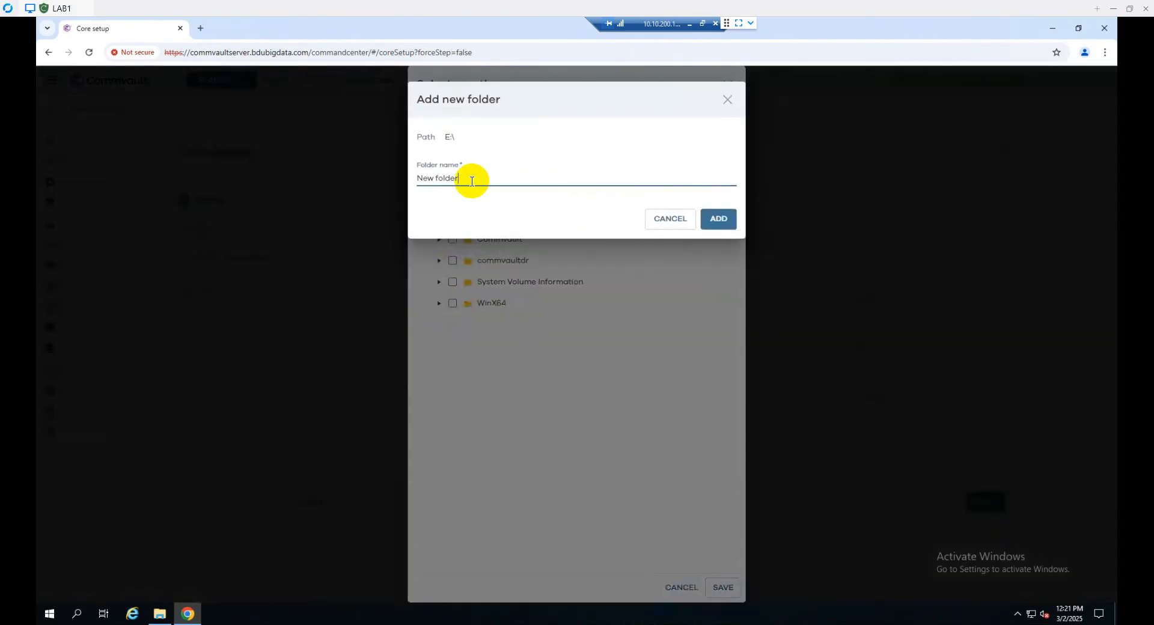
left_click_drag(472, 180, 370, 173)
type("DEDUPE")
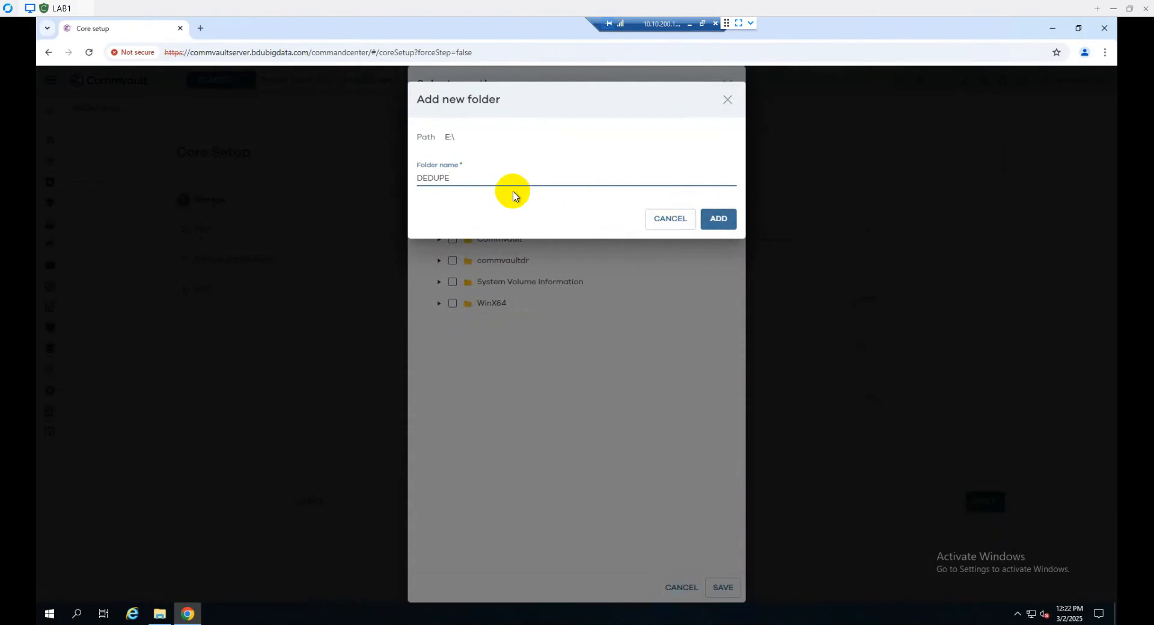
type("CATION")
left_click(712, 221)
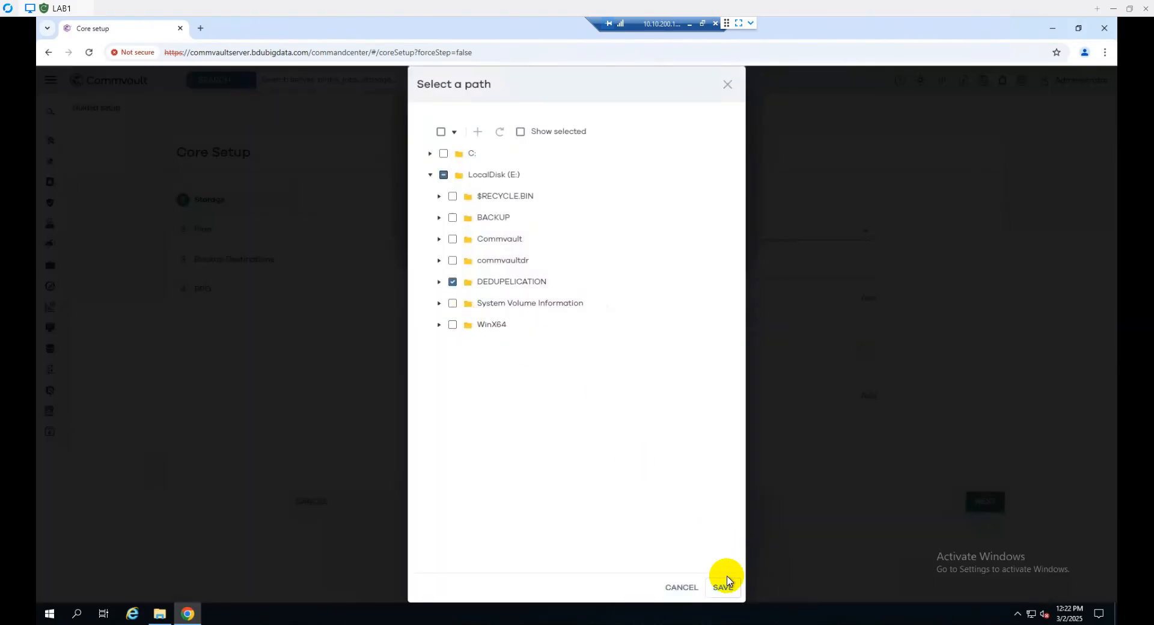
left_click(725, 591)
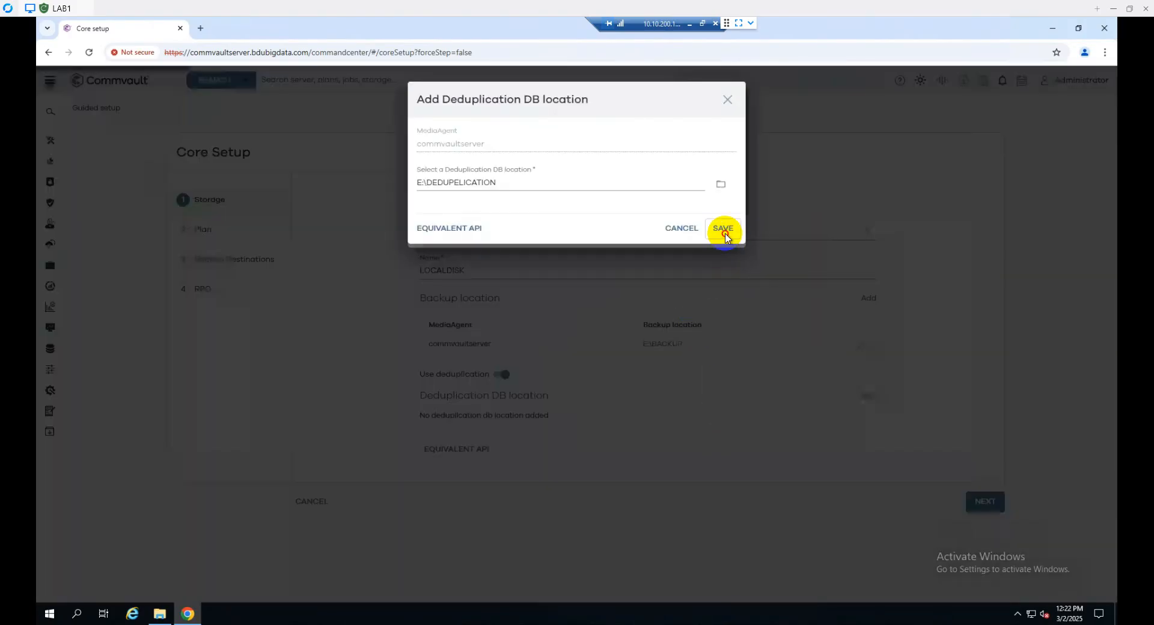
left_click(724, 235)
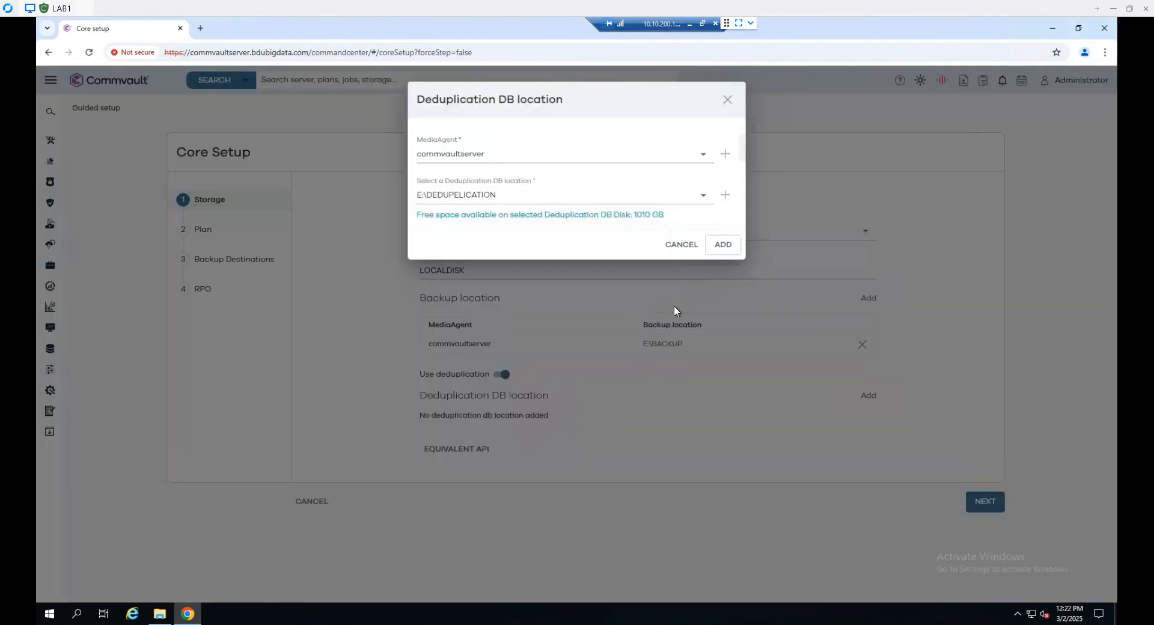
left_click(724, 245)
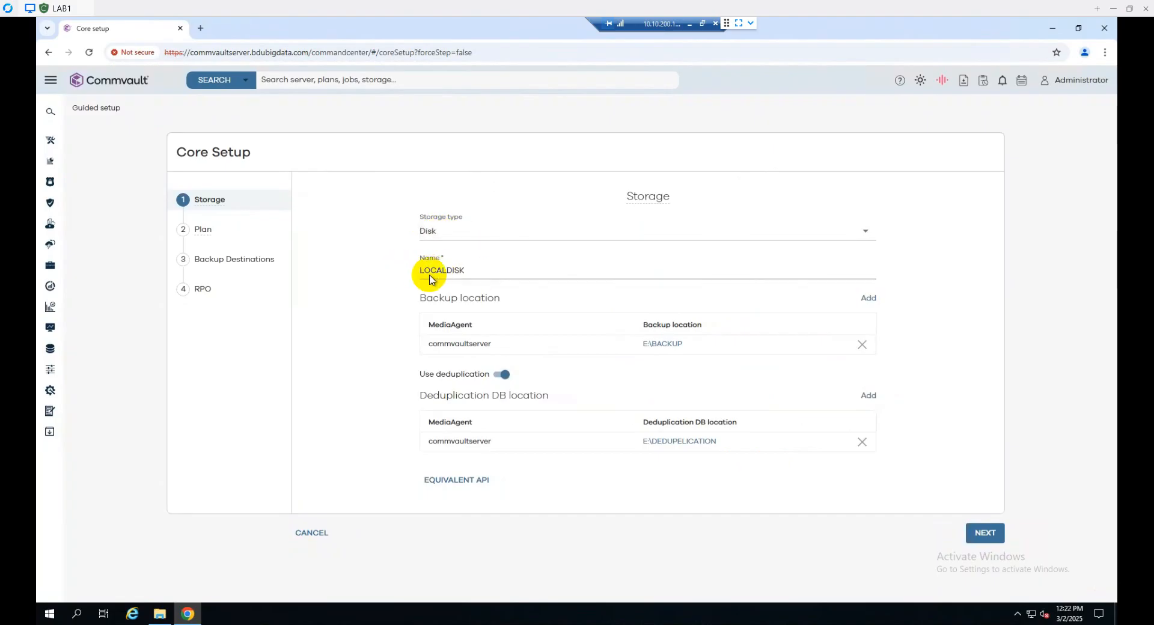
- Submit the storage configuration and name the server backup plan FileSystem
left_click(472, 277)
left_click(996, 539)
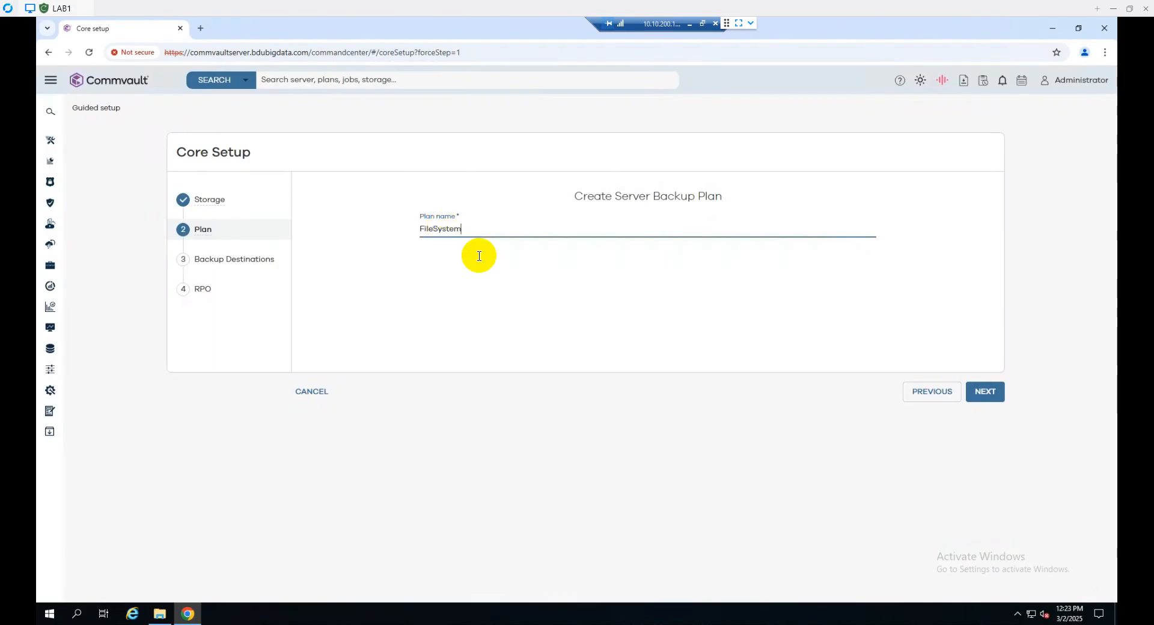
left_click(982, 393)
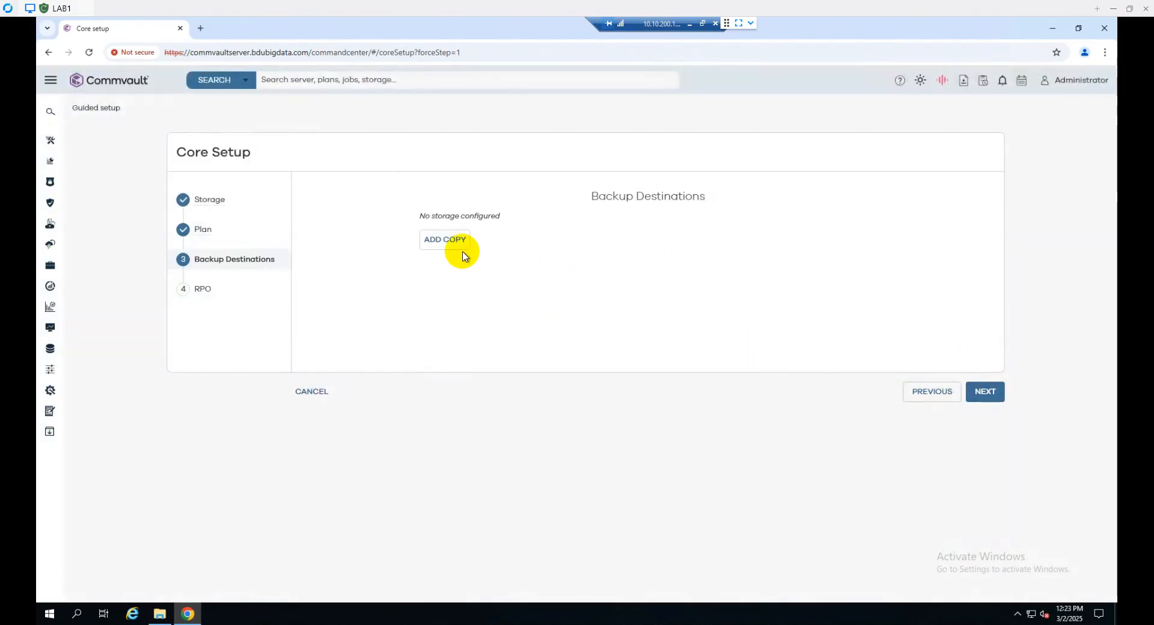
- Add the Primary backup copy on LOCALDISK storage with a 7-day retention period and continue to the recovery point objective settings
left_click(462, 247)
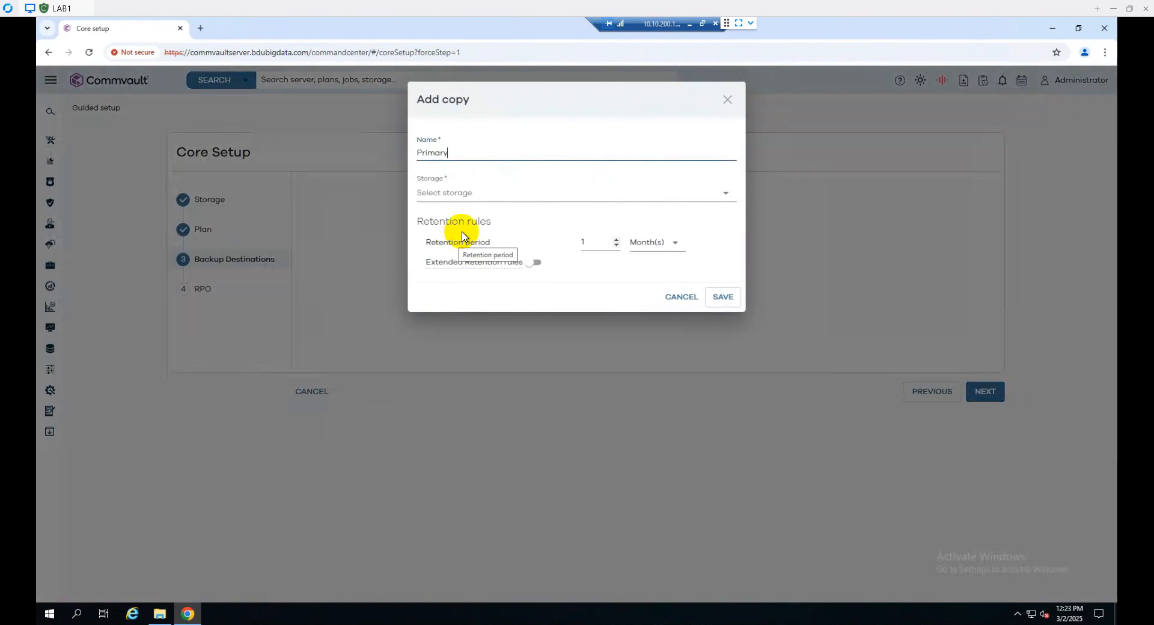
left_click(494, 191)
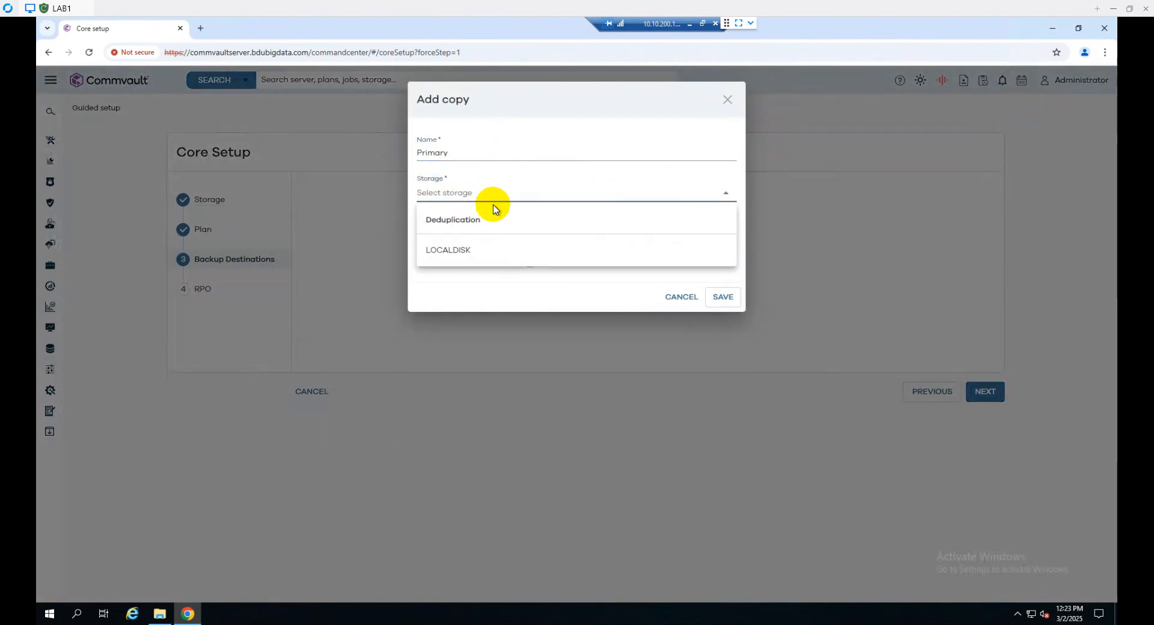
left_click(474, 253)
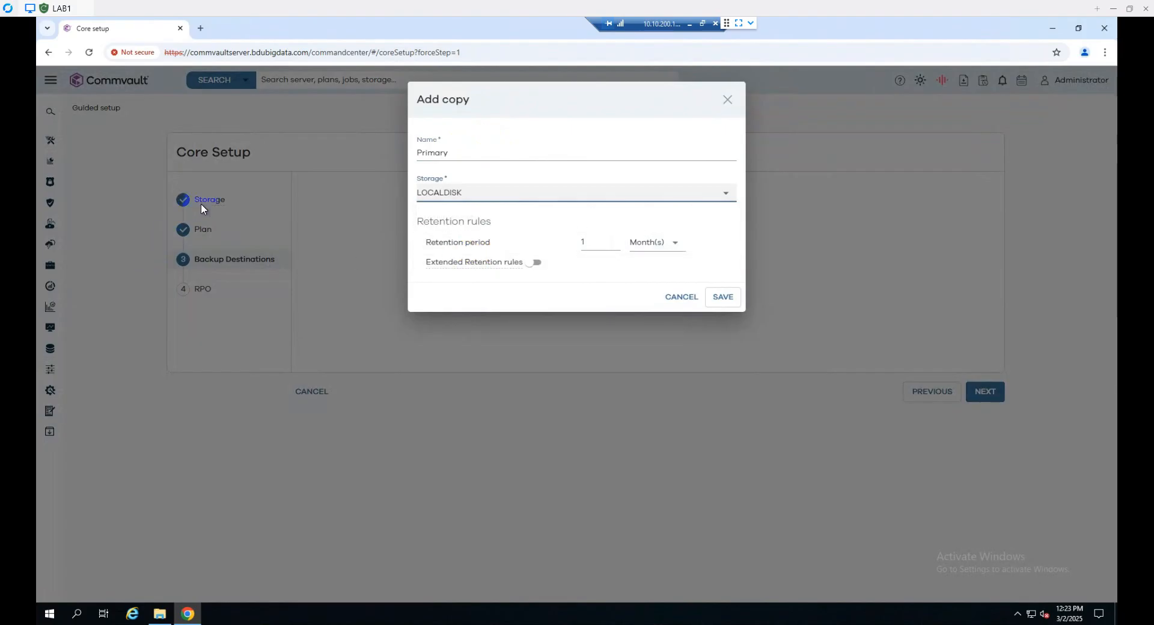
left_click(634, 246)
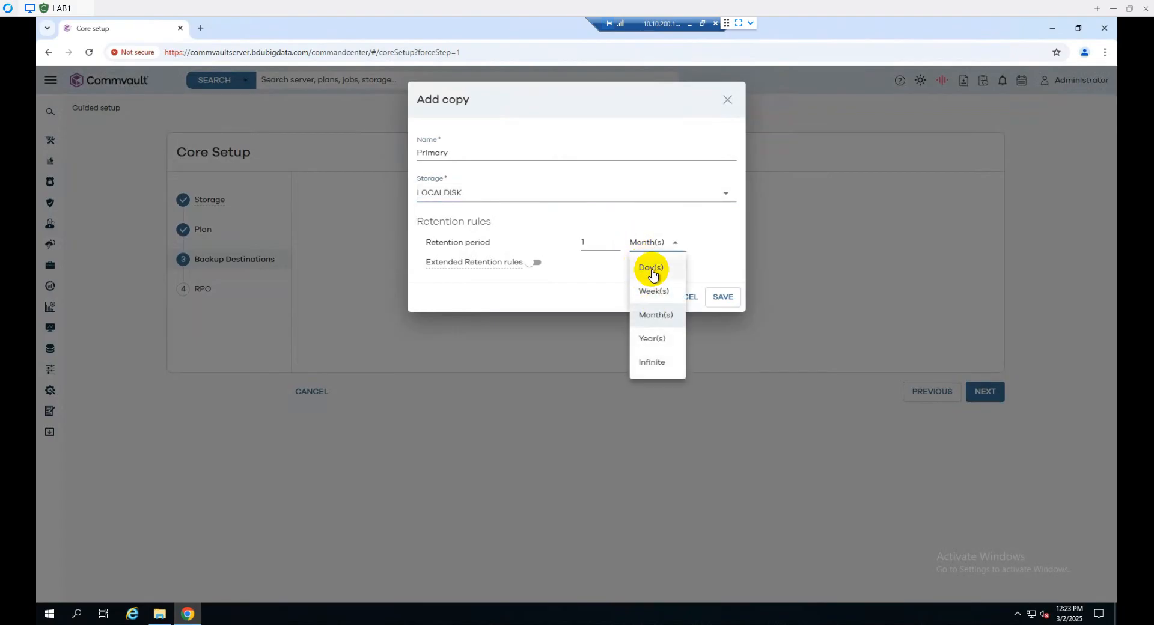
left_click(649, 268)
double_click(575, 241)
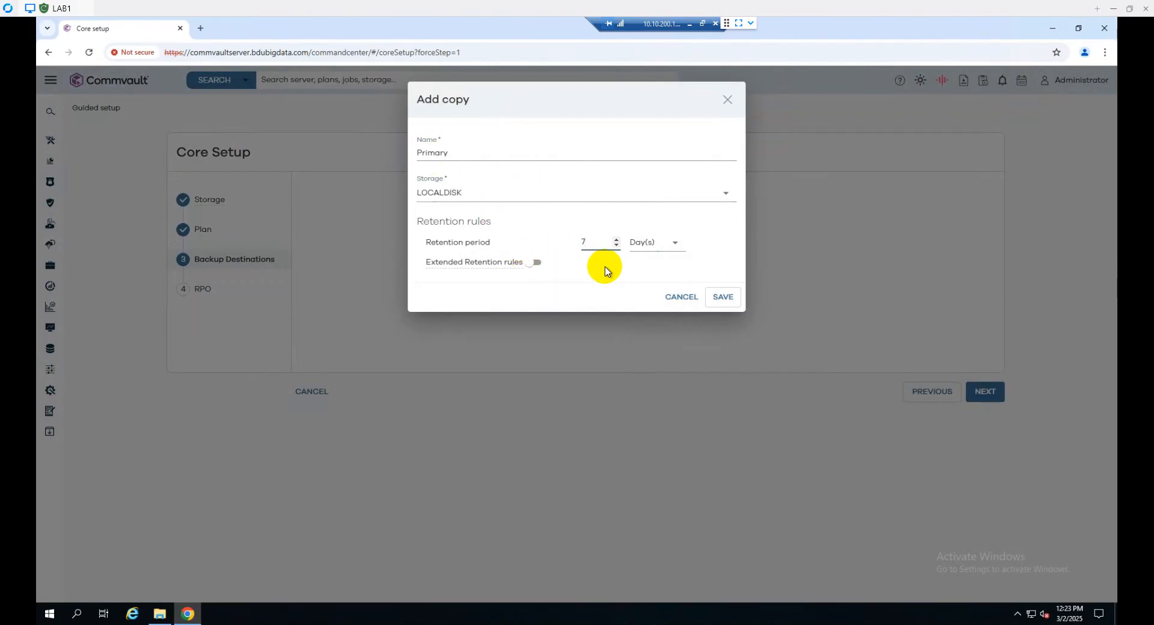
left_click(718, 297)
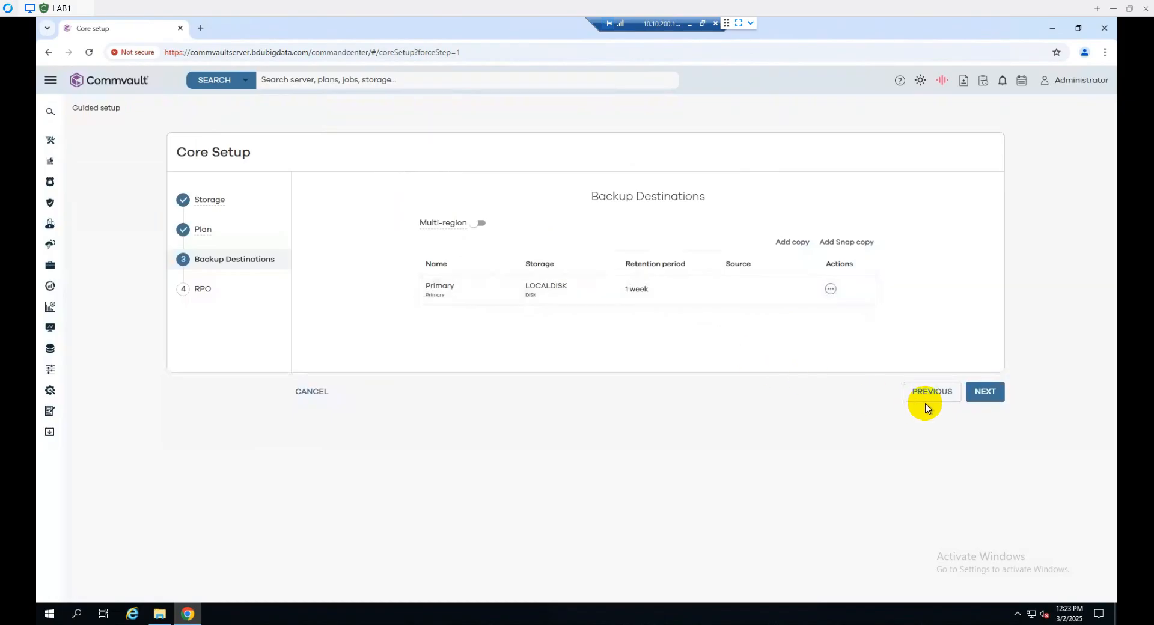
left_click(986, 394)
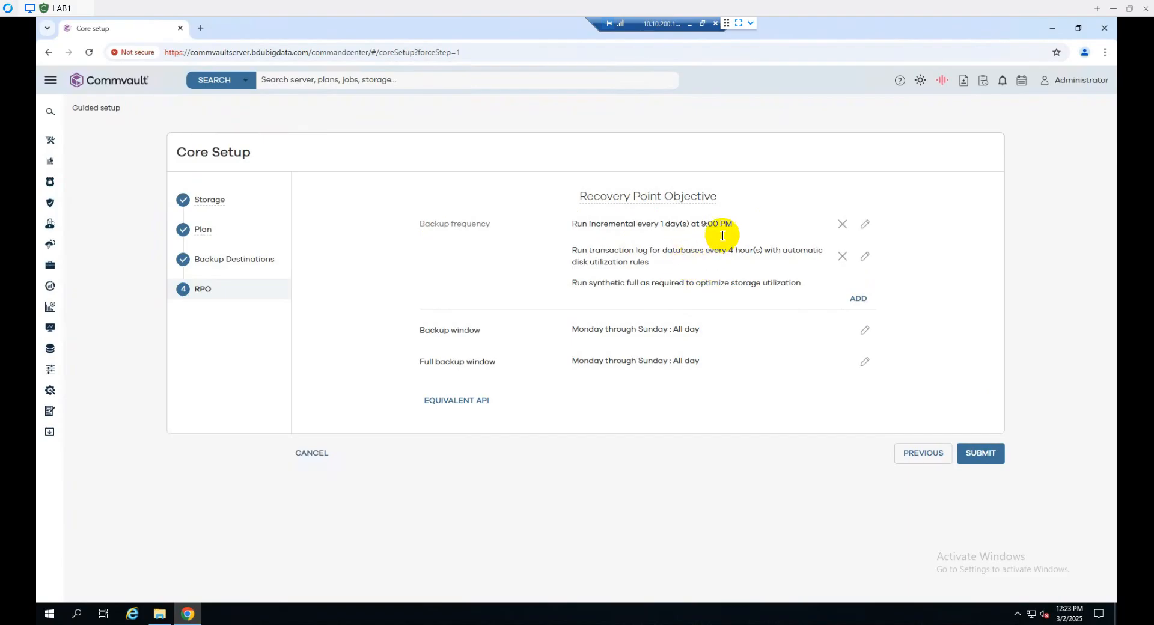
- Review the incremental backup schedule and remove the transaction log schedule for databases from the backup frequency
left_click(865, 225)
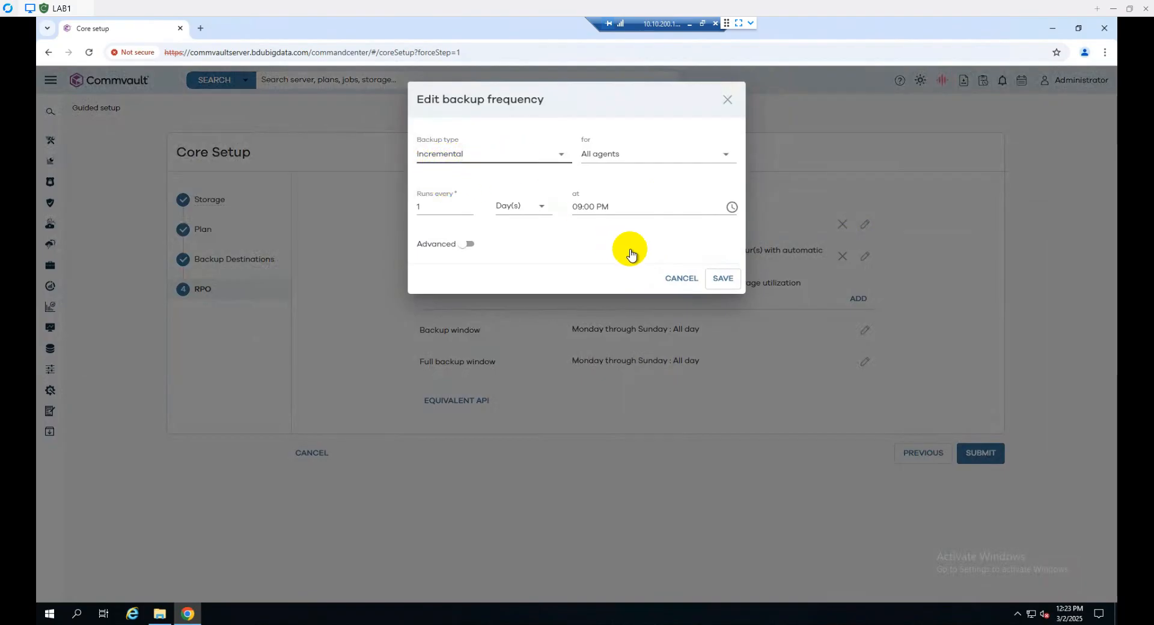
left_click(674, 282)
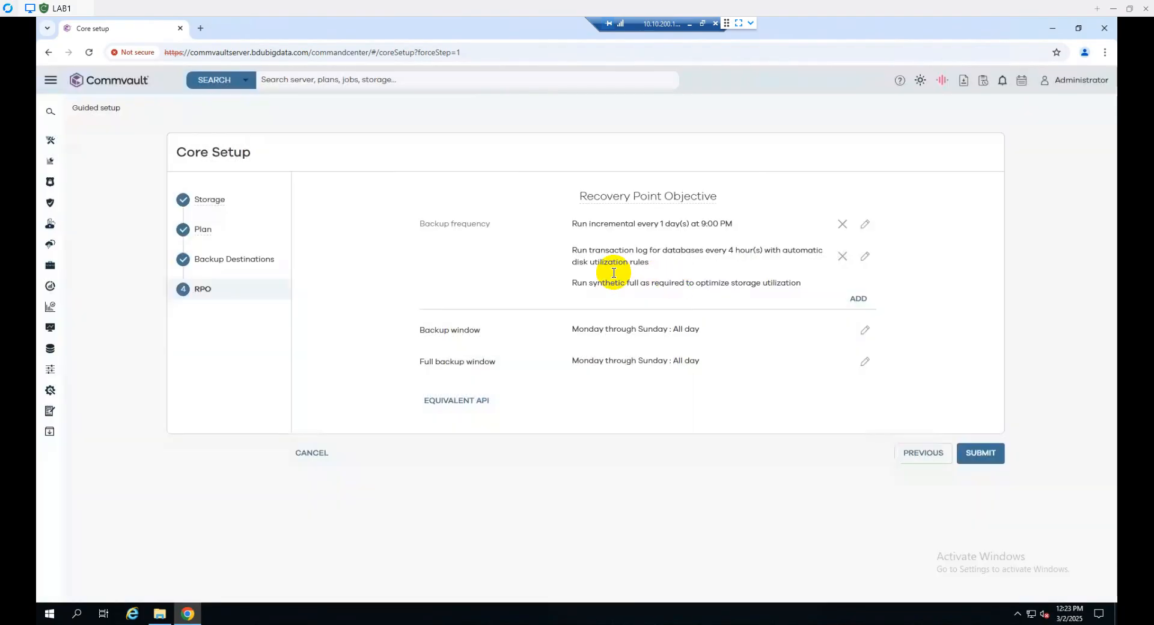
left_click_drag(682, 255, 778, 255)
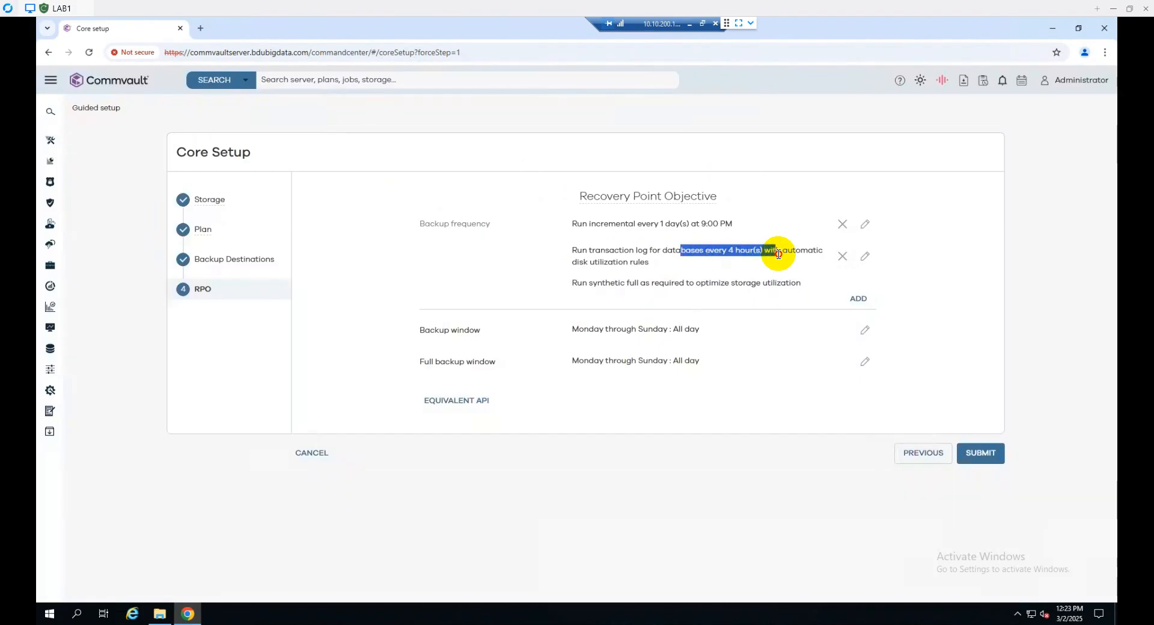
left_click(841, 257)
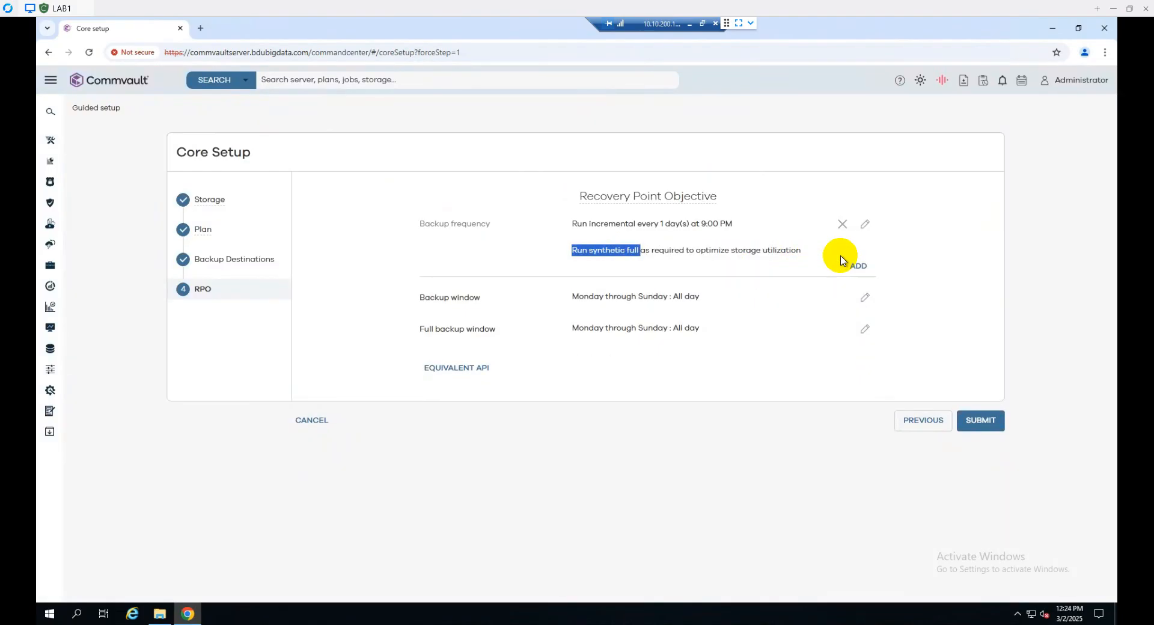
- Change the daily incremental schedule to the Full backup type for all agents and save it
left_click(865, 225)
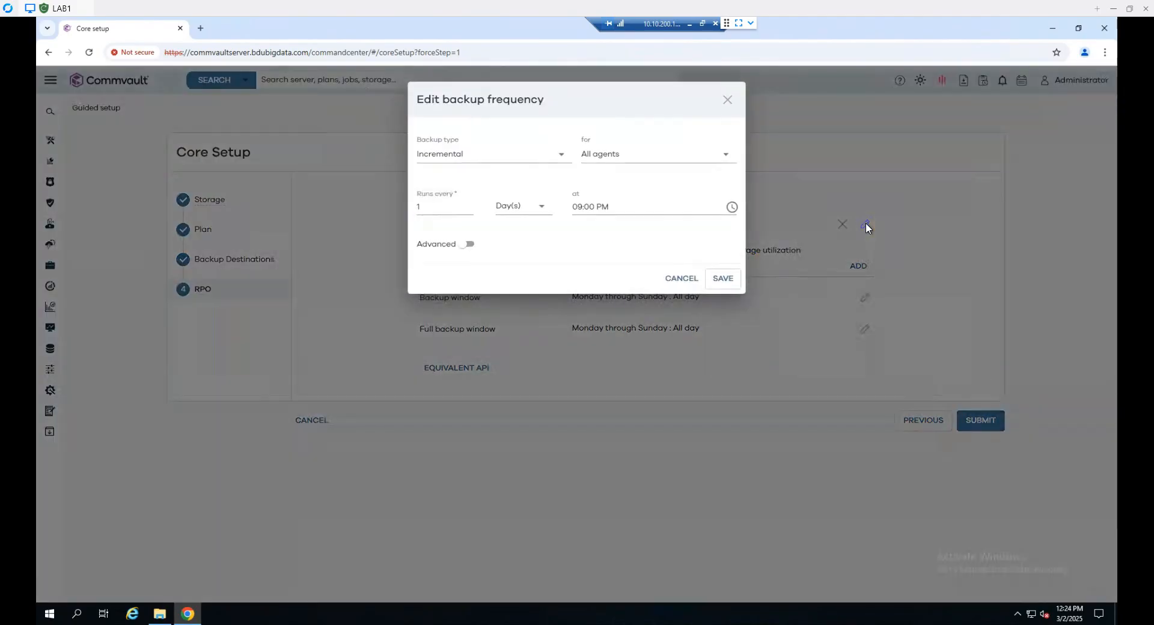
left_click(552, 160)
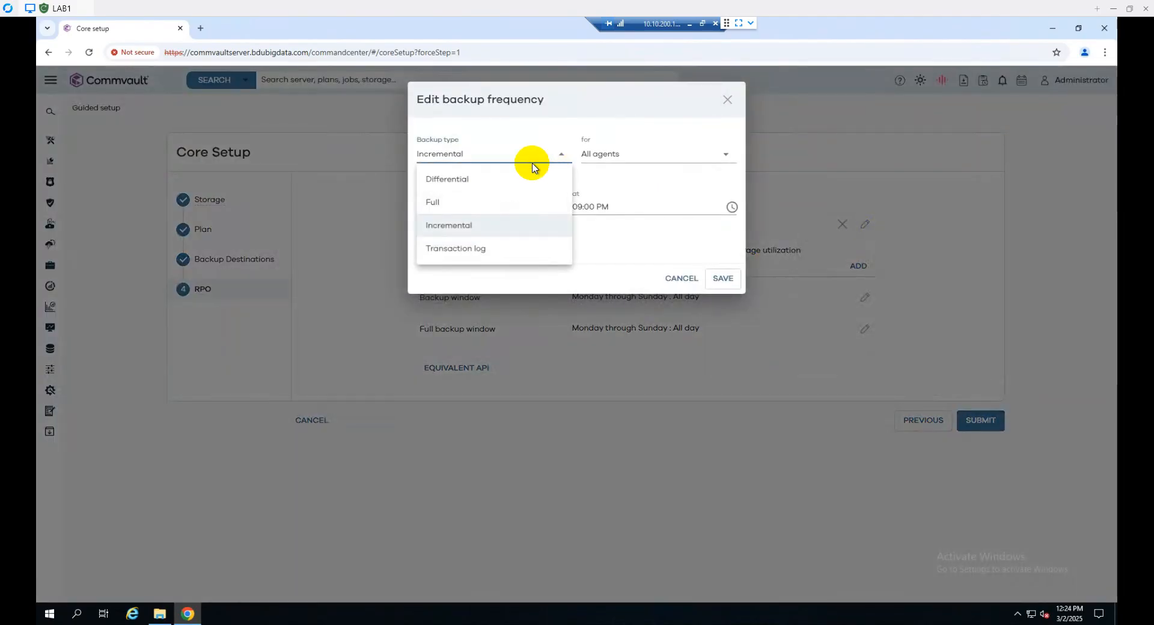
left_click(445, 204)
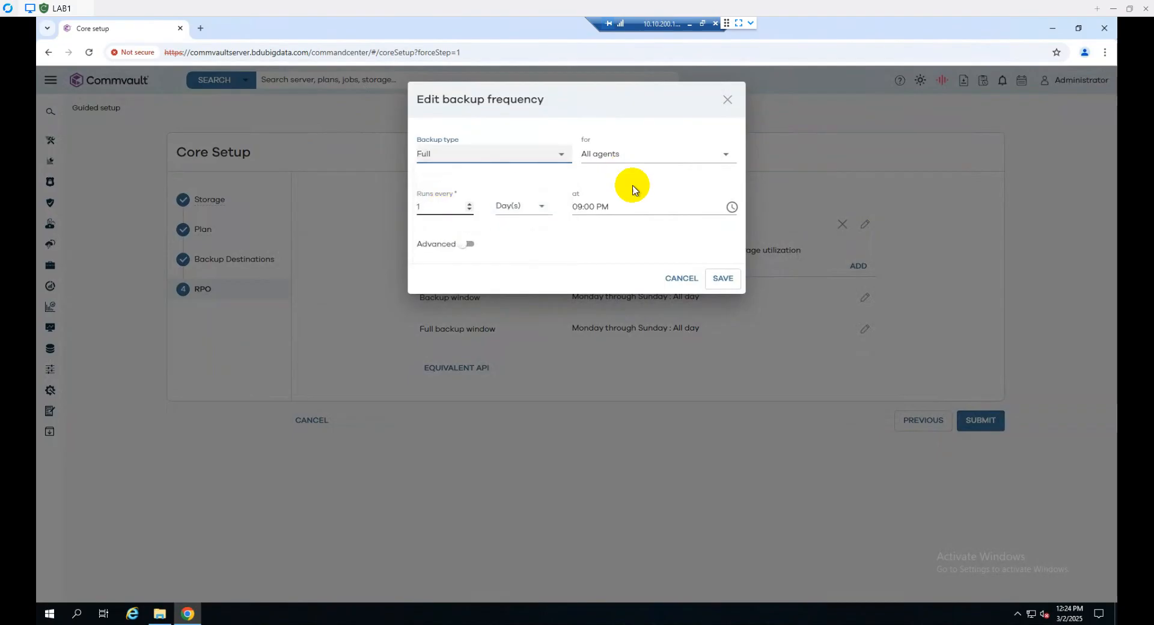
left_click(627, 156)
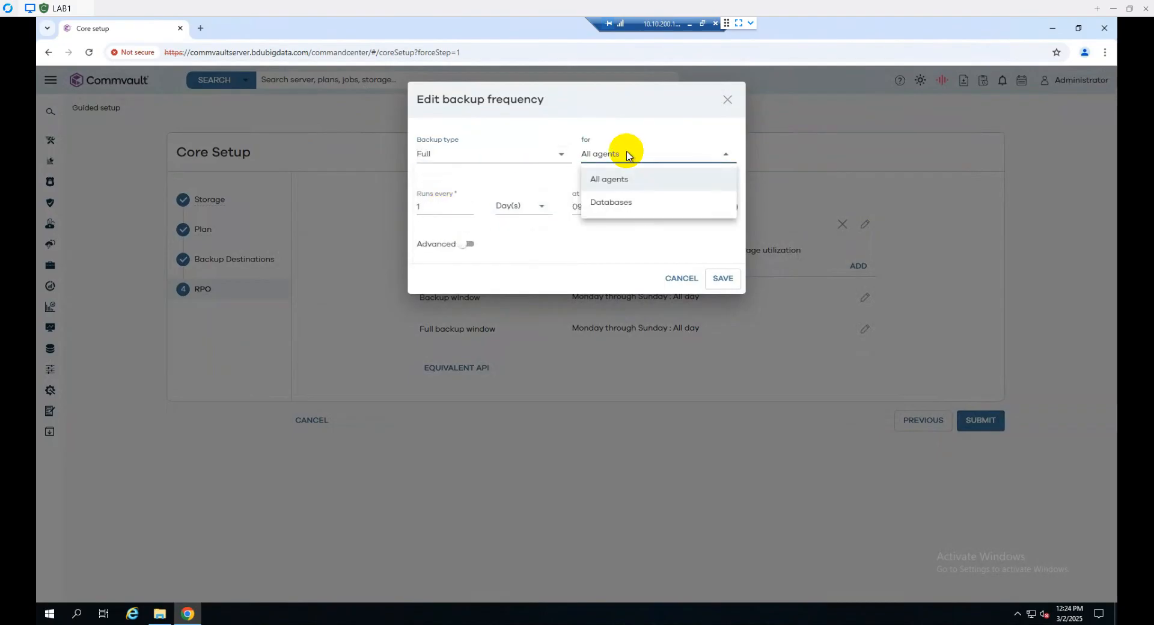
left_click(628, 155)
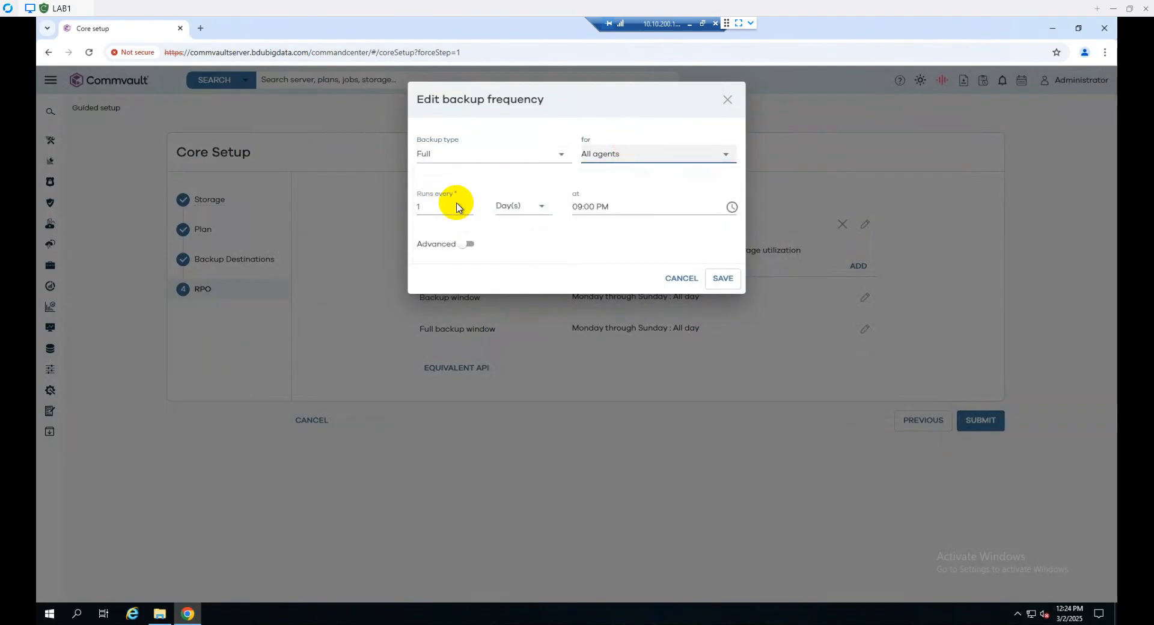
left_click(581, 211)
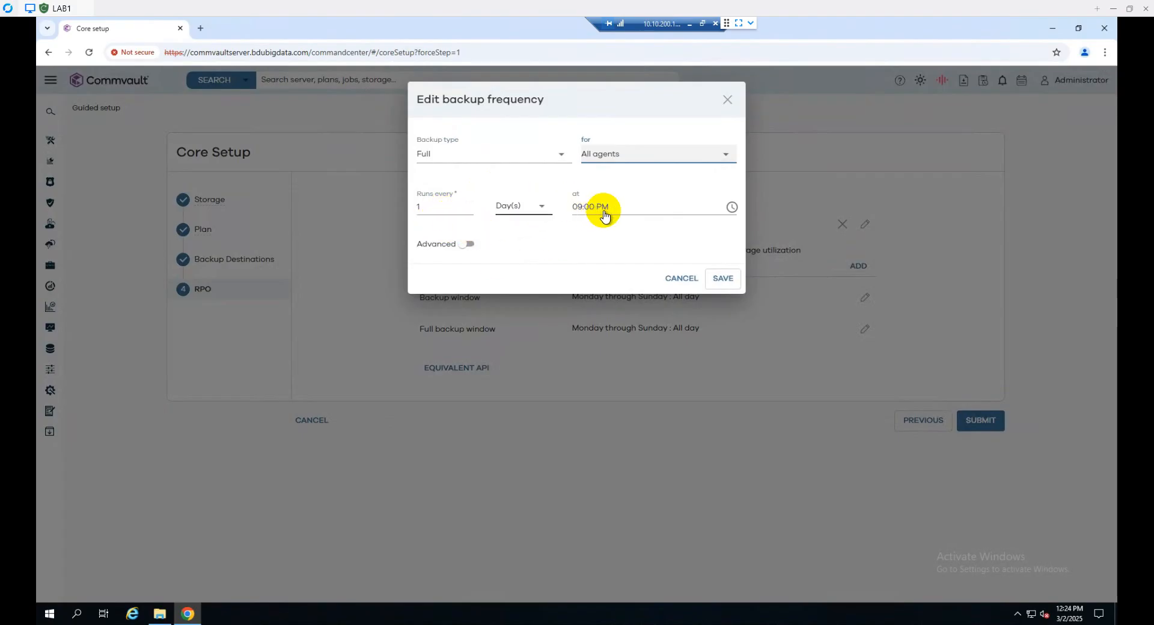
left_click(721, 280)
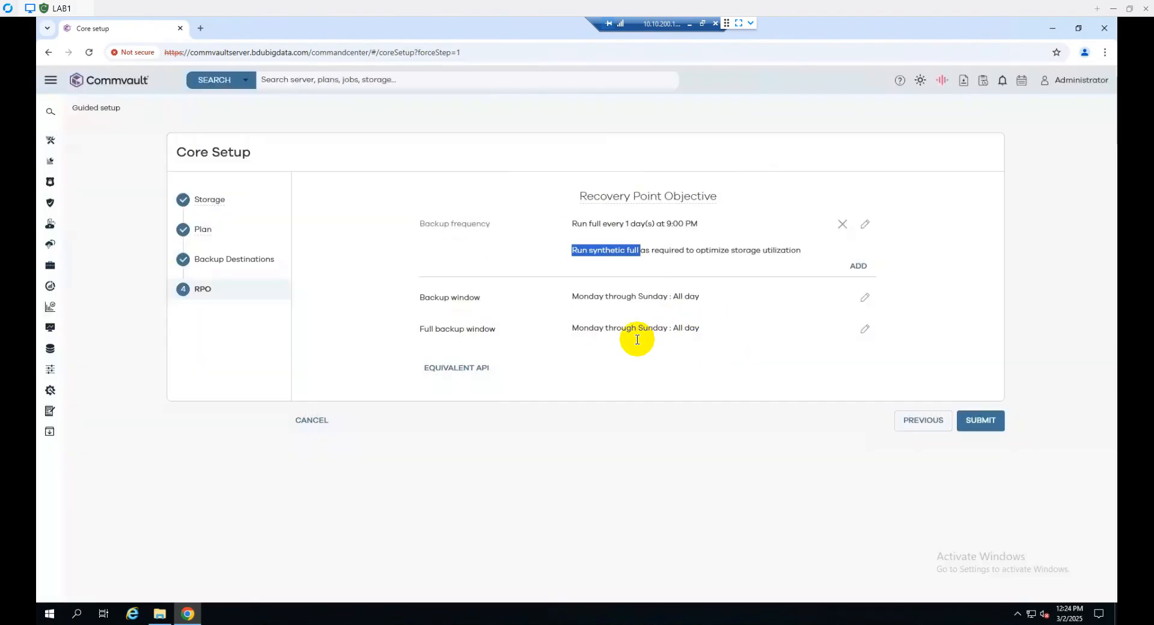
- Save the backup window and full backup window as Monday through Sunday all day, and submit the core setup
left_click(865, 298)
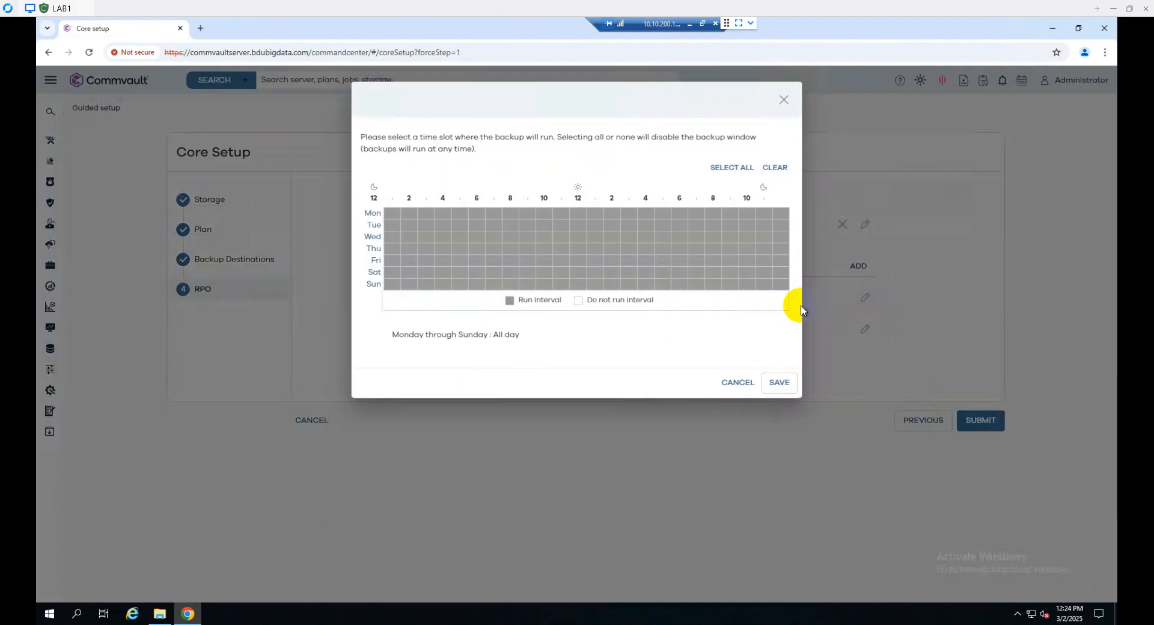
left_click(778, 383)
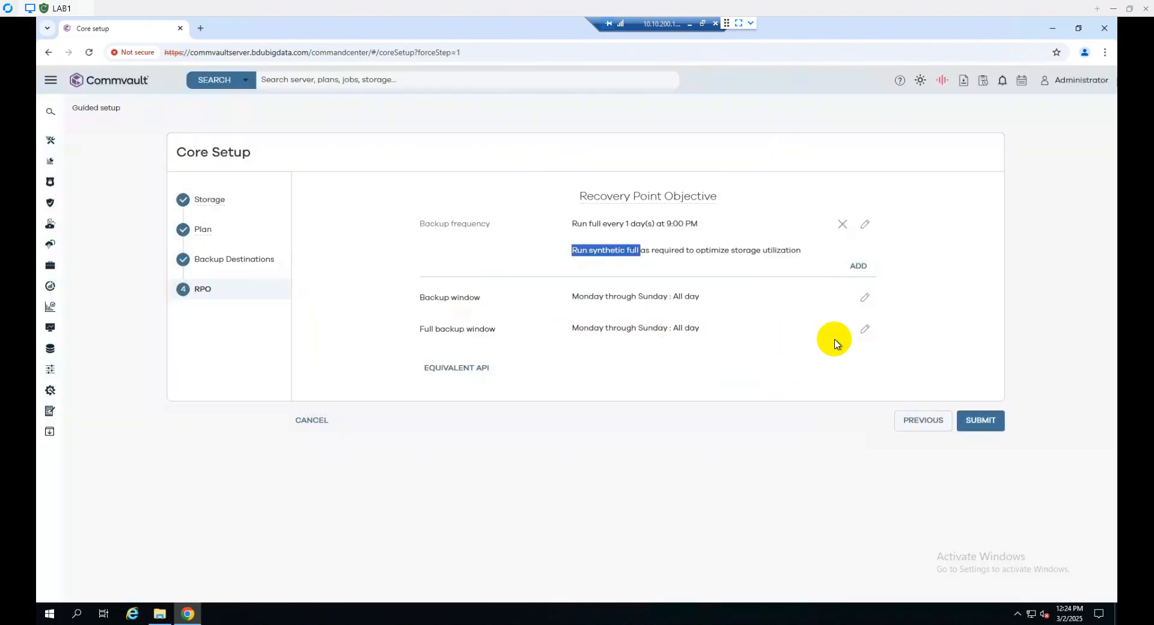
left_click(862, 332)
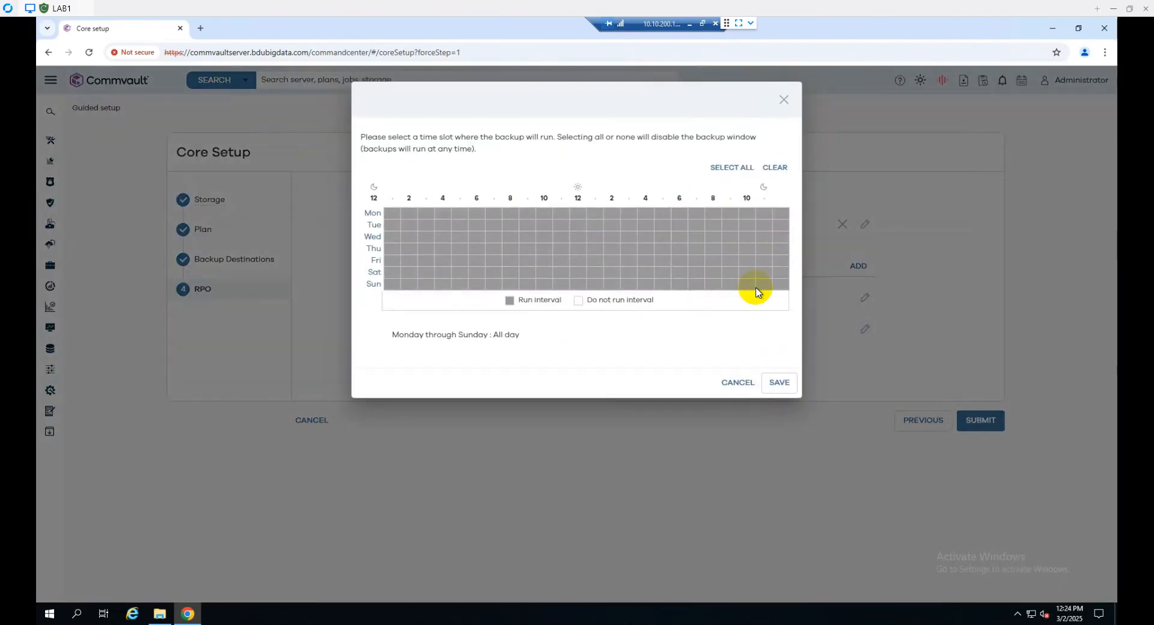
left_click(778, 384)
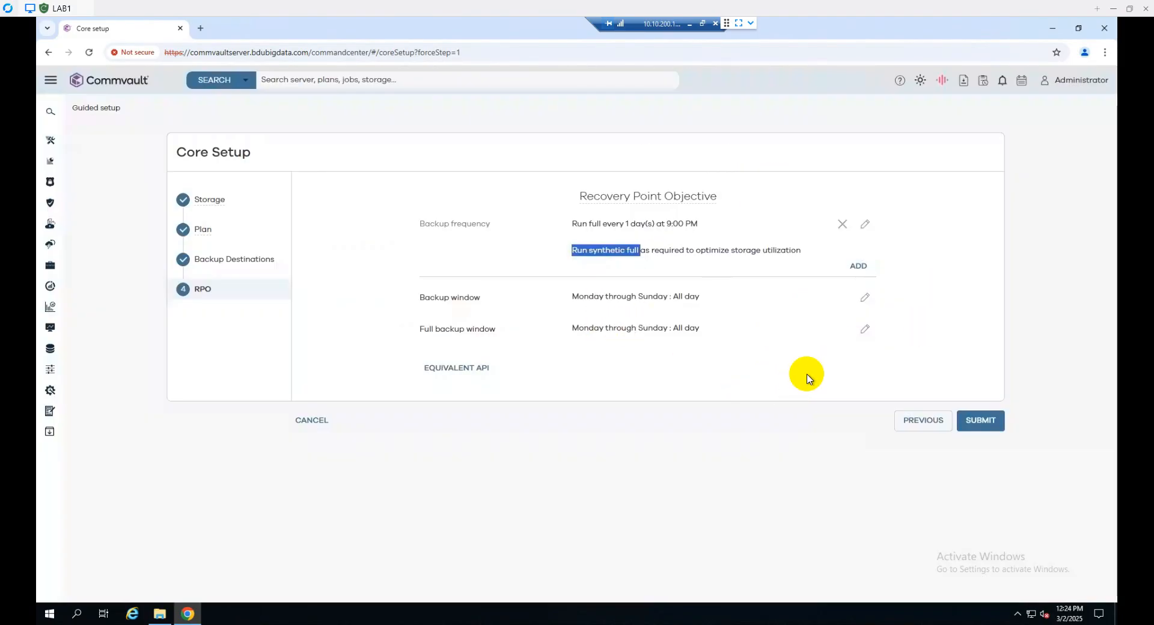
left_click(807, 375)
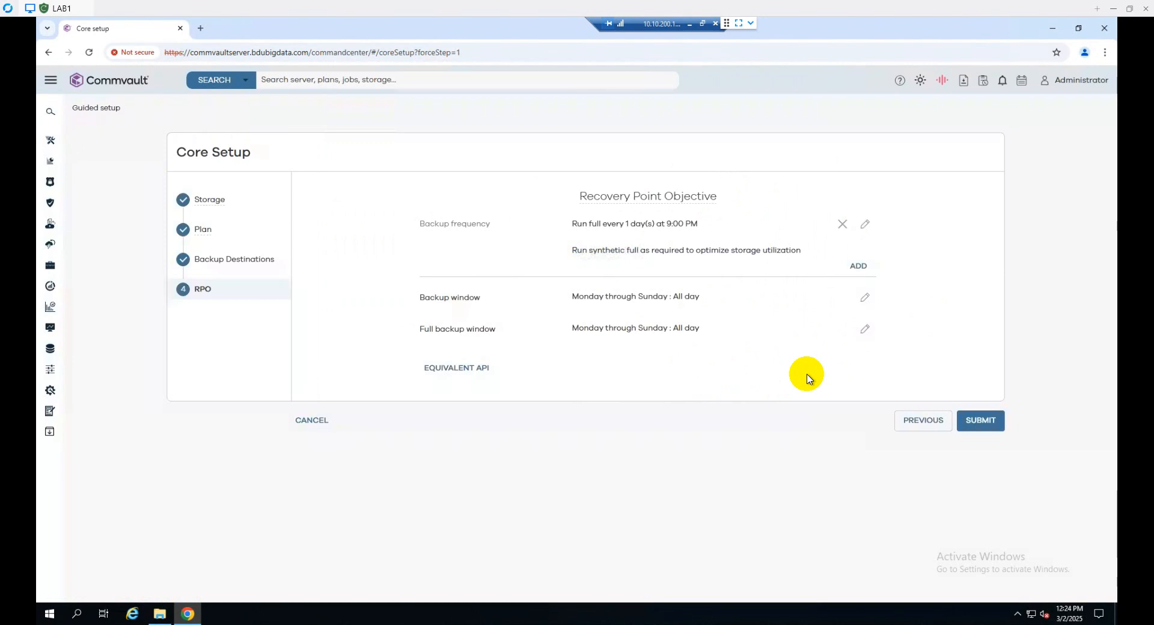
left_click(993, 428)
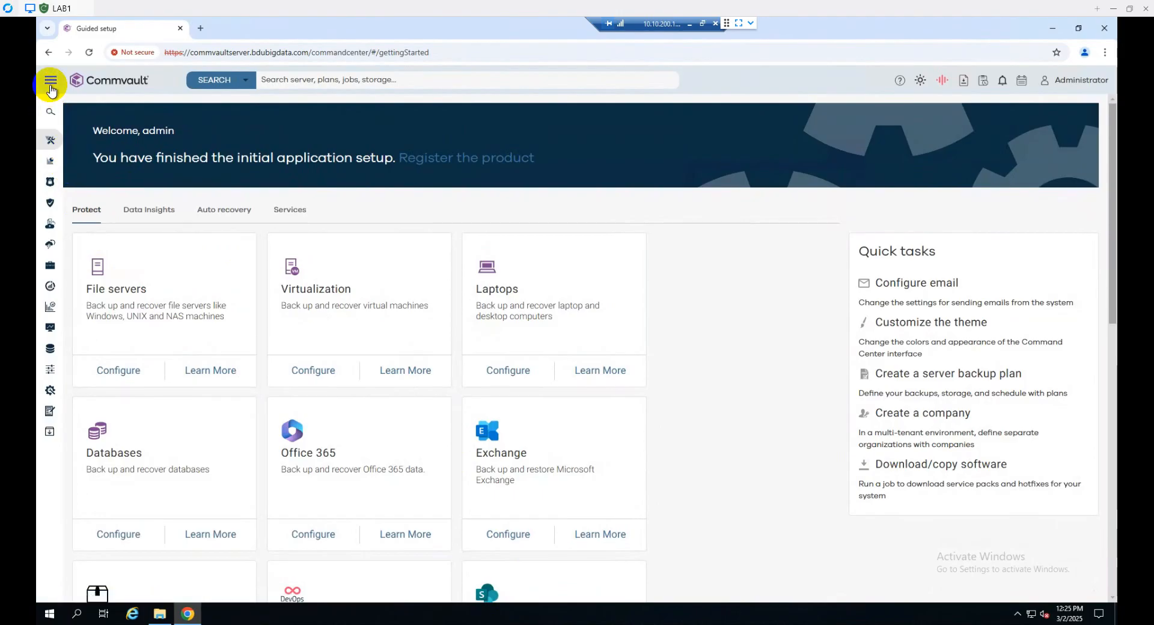
- Check the configured disk storage and the list of plans in the Command Center
left_click(52, 84)
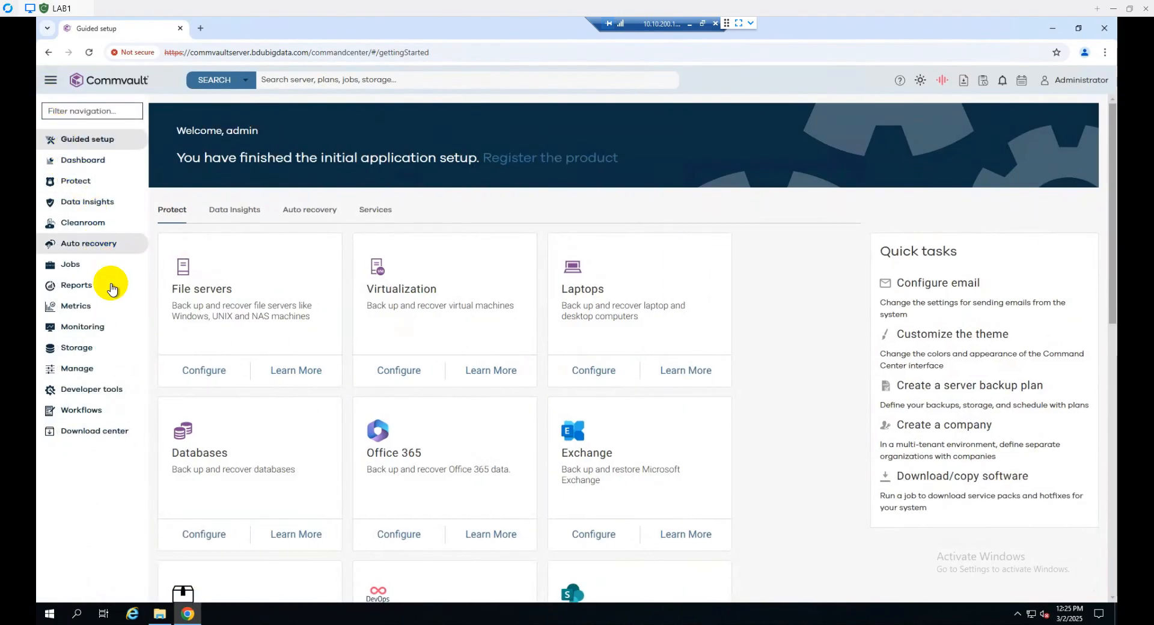
left_click(93, 352)
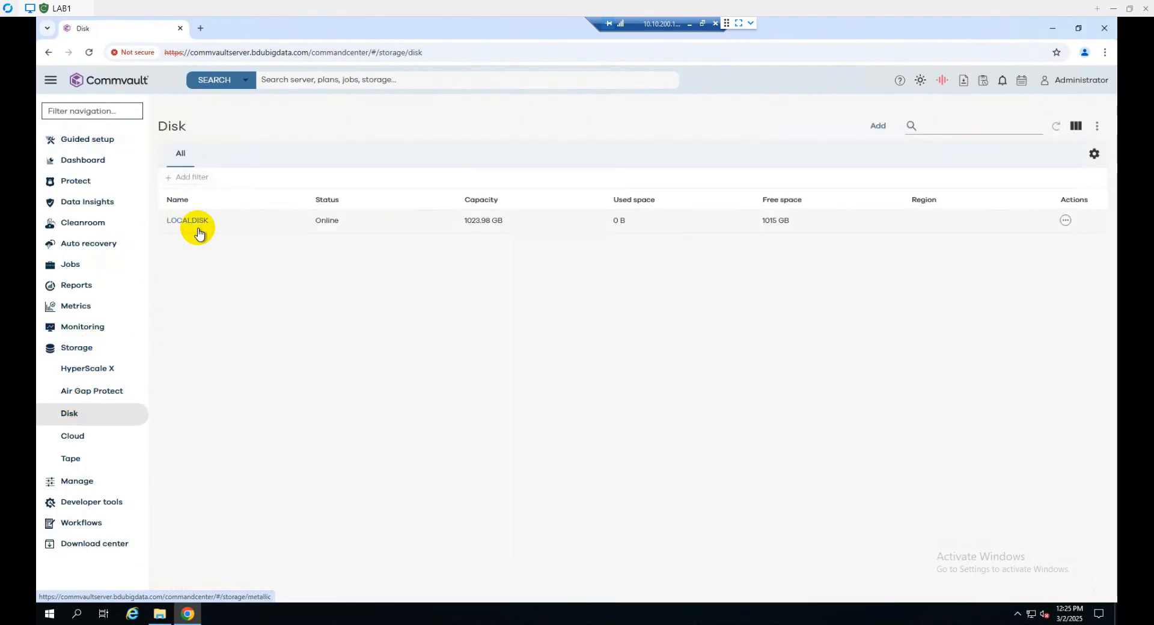
left_click(85, 487)
scroll(84, 486, "down", 2)
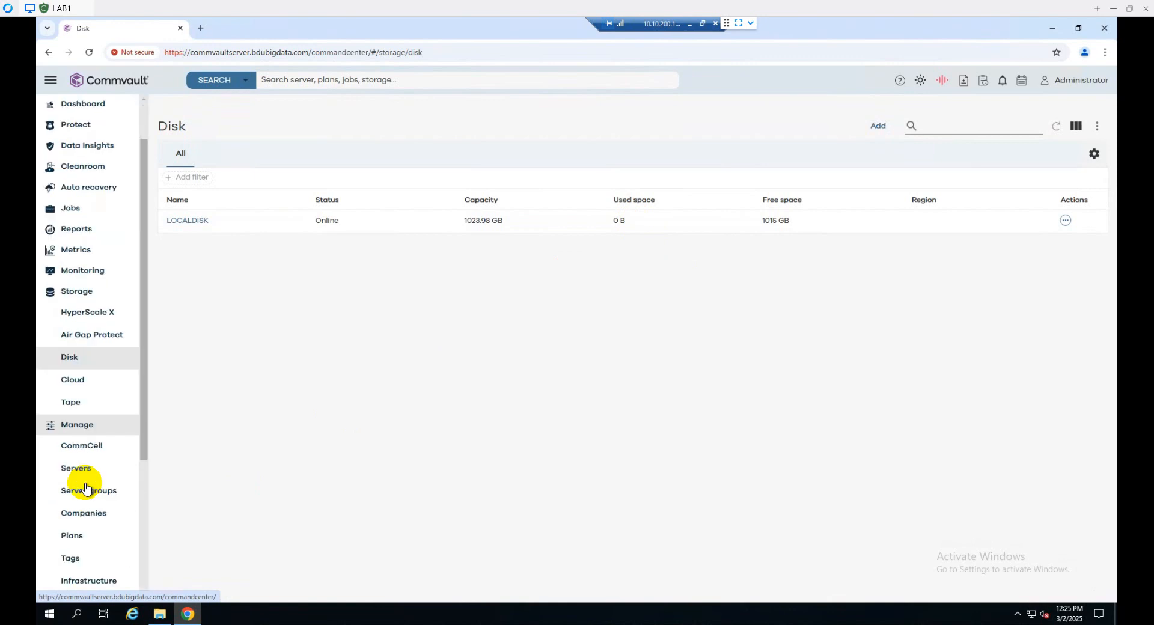
left_click(84, 481)
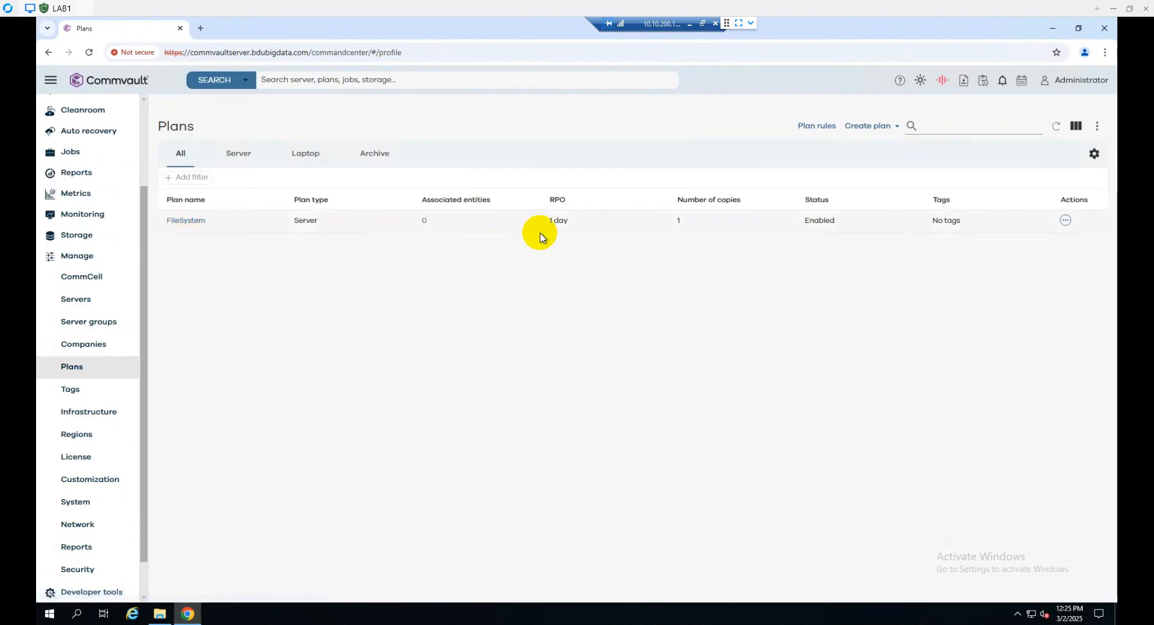
left_click(72, 258)
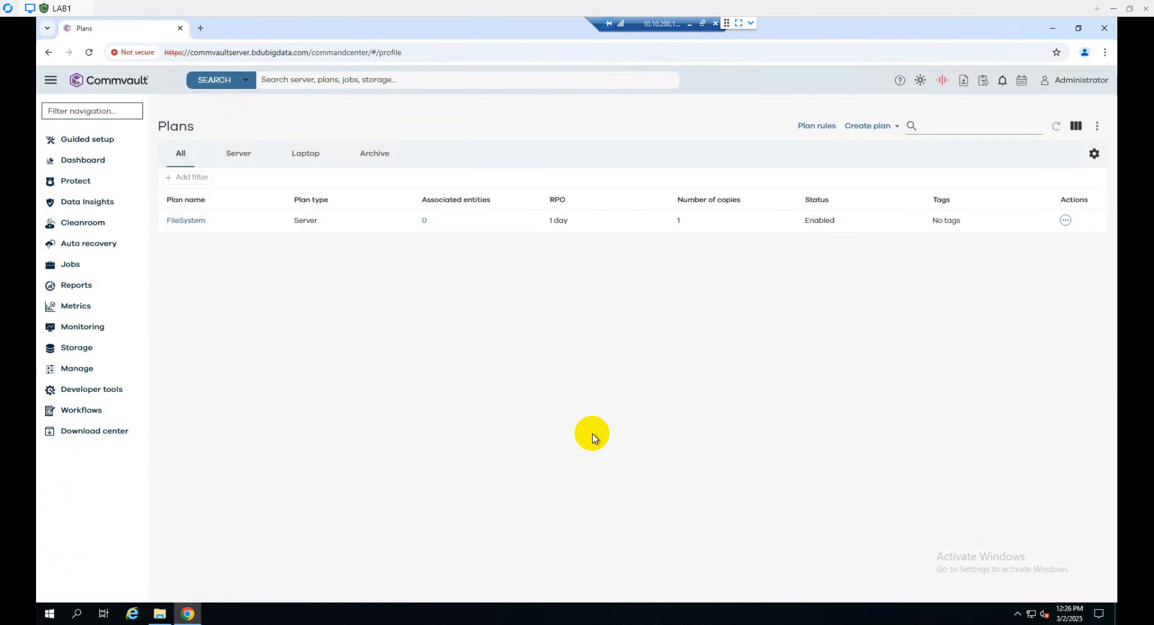
- Switch to File Explorer, run LaunchInstaller from the WinX64 folder on the E: drive, and accept English (United States) as the installer language
left_click(1053, 28)
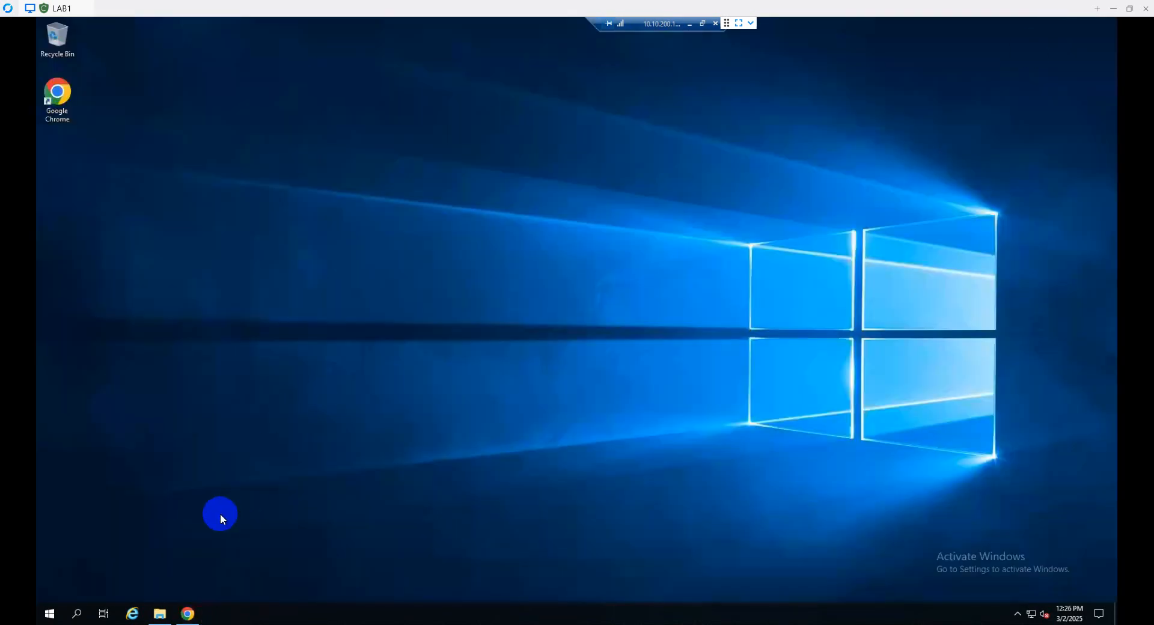
left_click(159, 613)
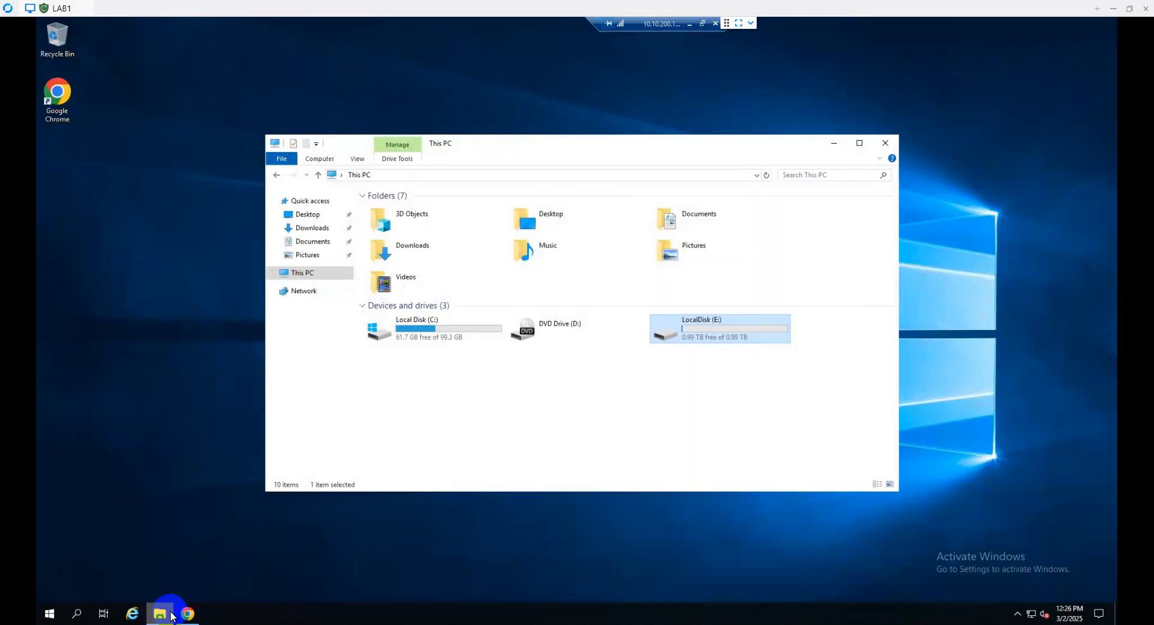
double_click(689, 341)
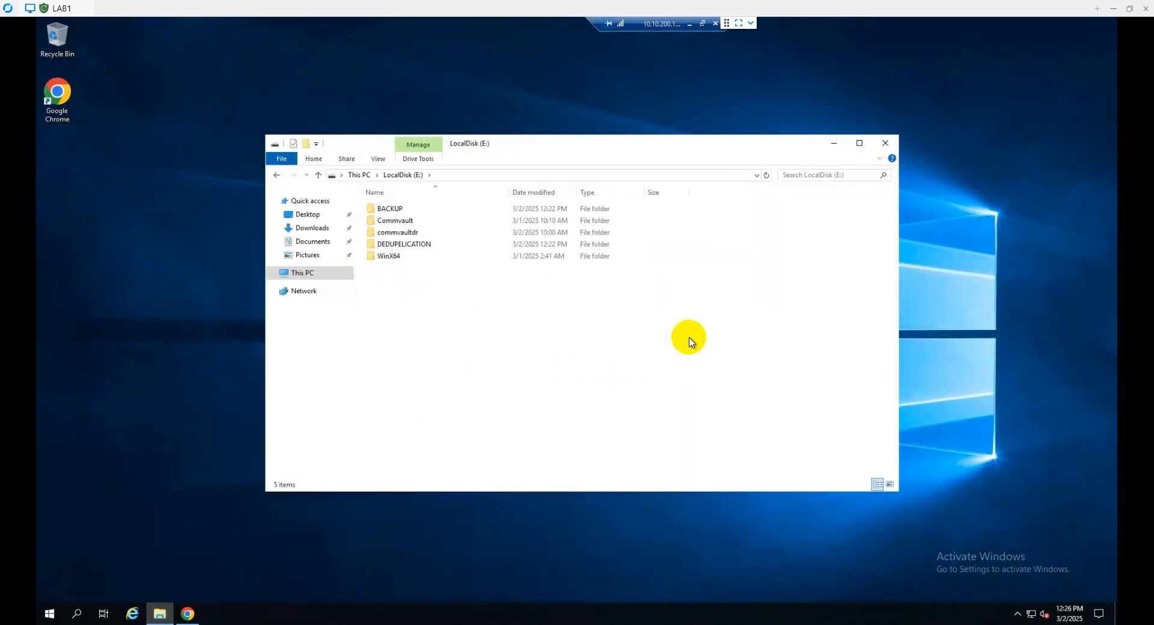
double_click(394, 256)
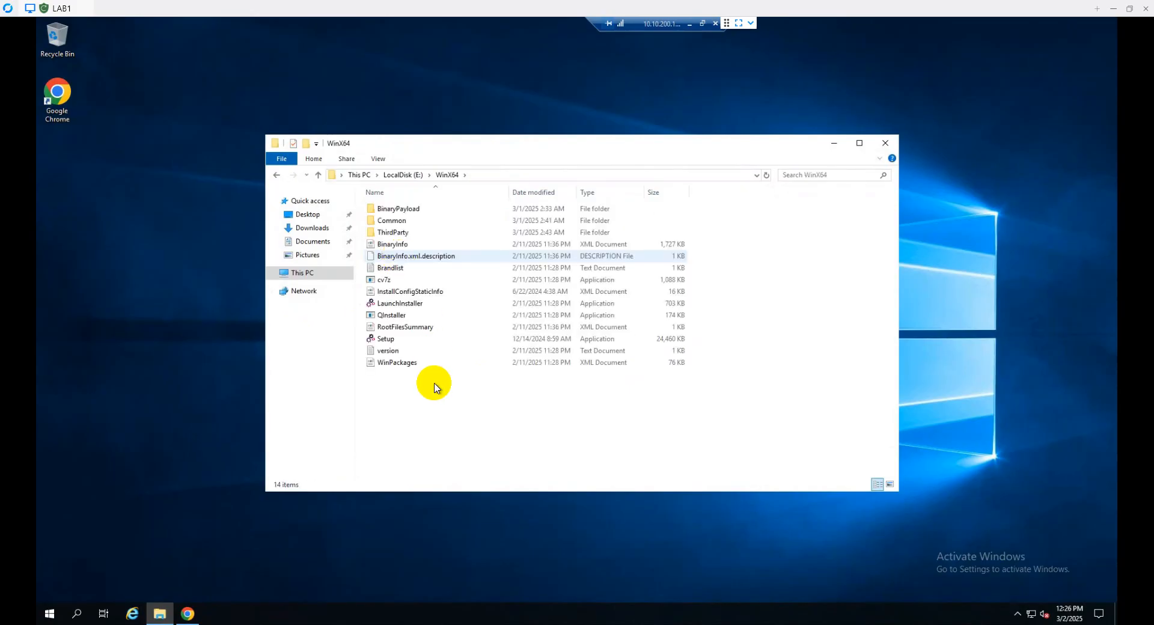
left_click(414, 307)
double_click(413, 306)
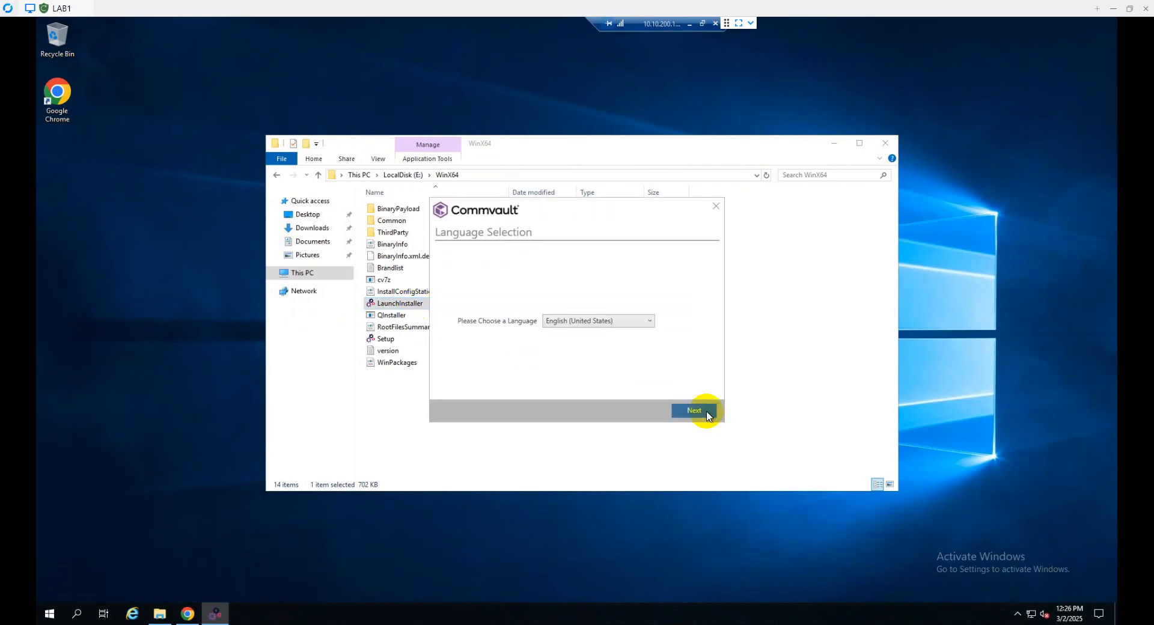
left_click(702, 410)
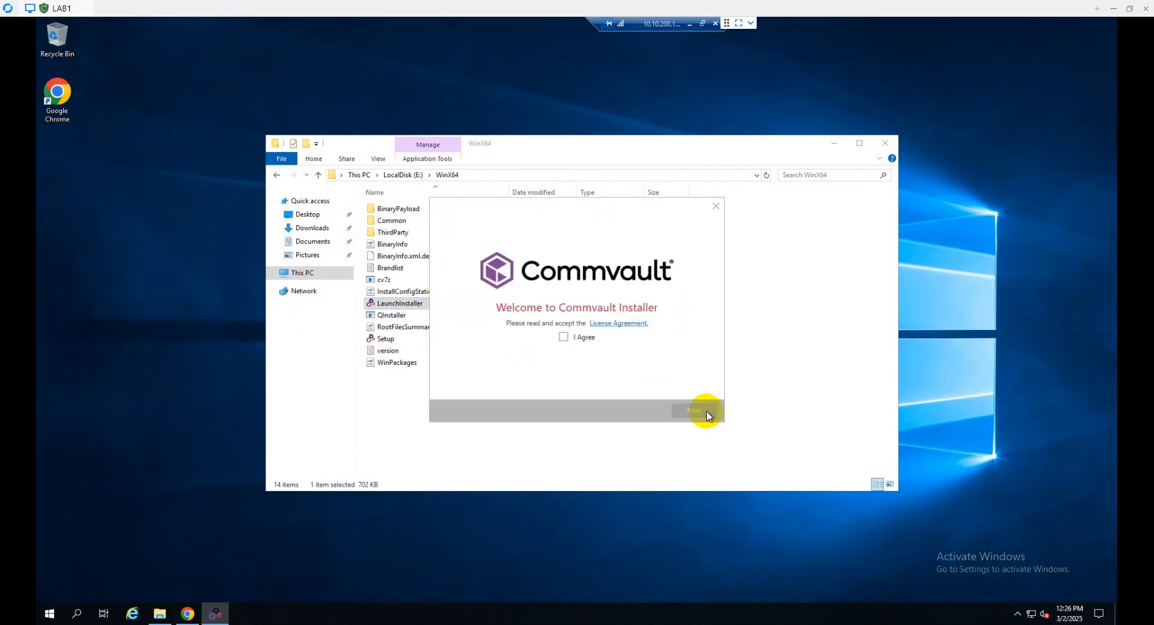
- Accept the license agreement and set up a custom package for a different computer, using WinX64 and Advanced (package-based selection)
left_click(563, 338)
left_click(692, 411)
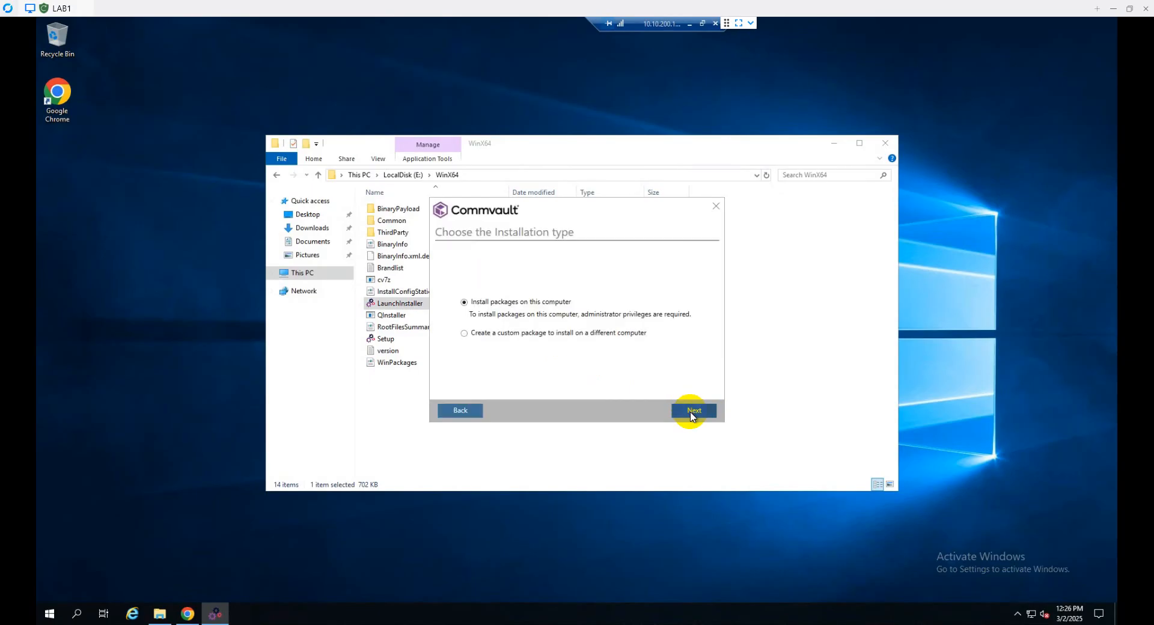
left_click(503, 337)
left_click(691, 411)
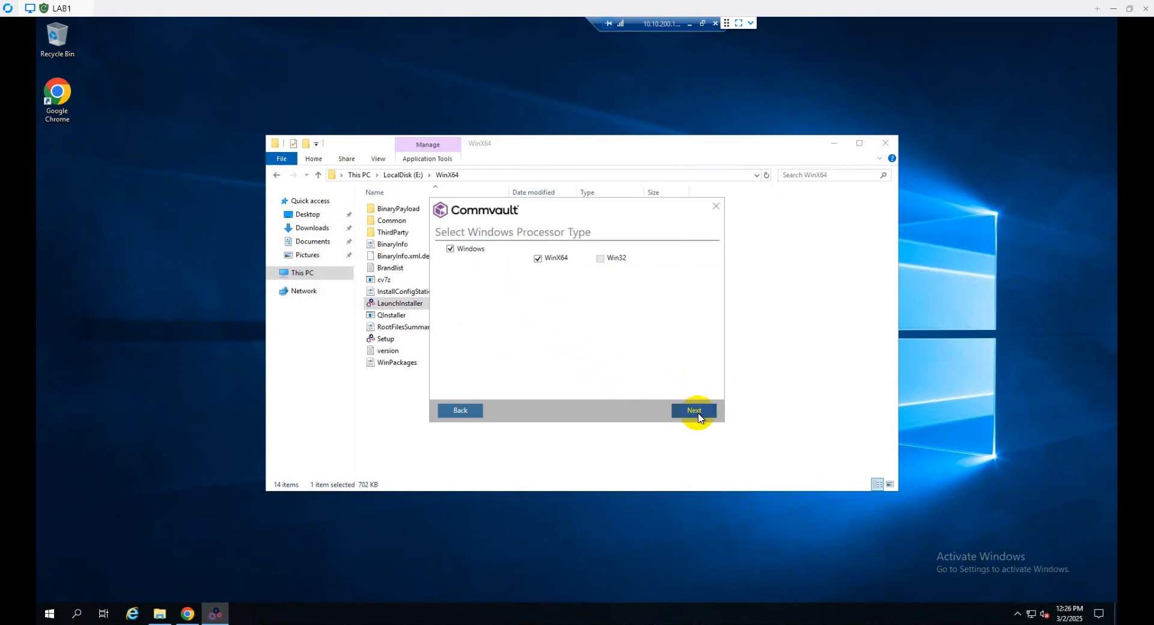
left_click(696, 413)
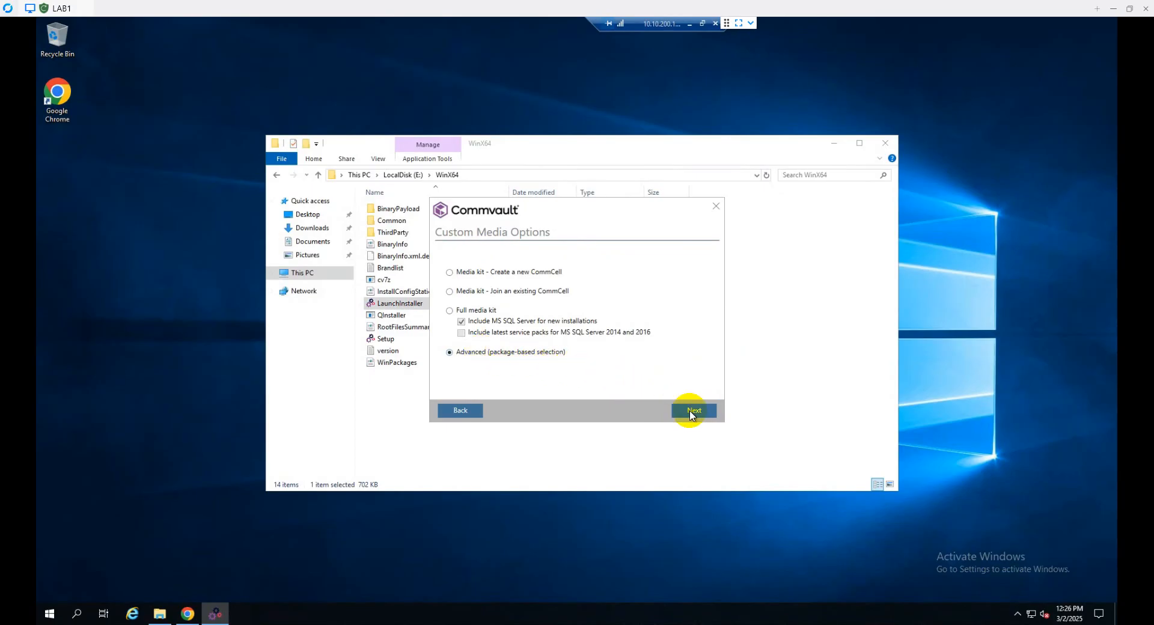
left_click(694, 411)
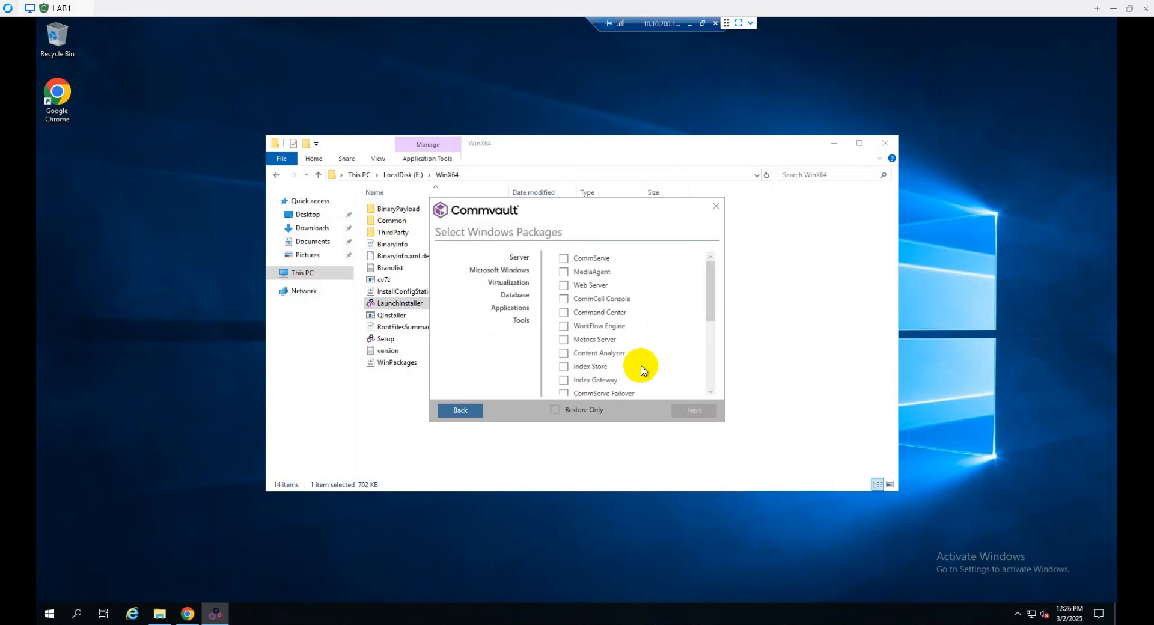
- Select the File System Core and File System packages from the Microsoft Windows category for the custom package
left_click(508, 270)
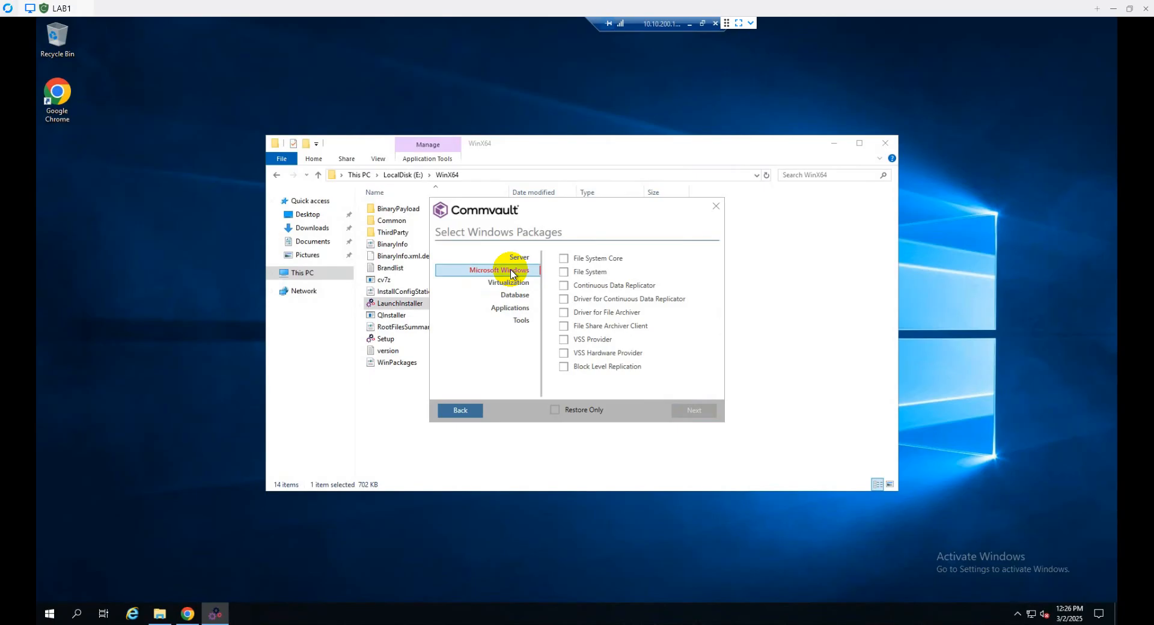
left_click(563, 259)
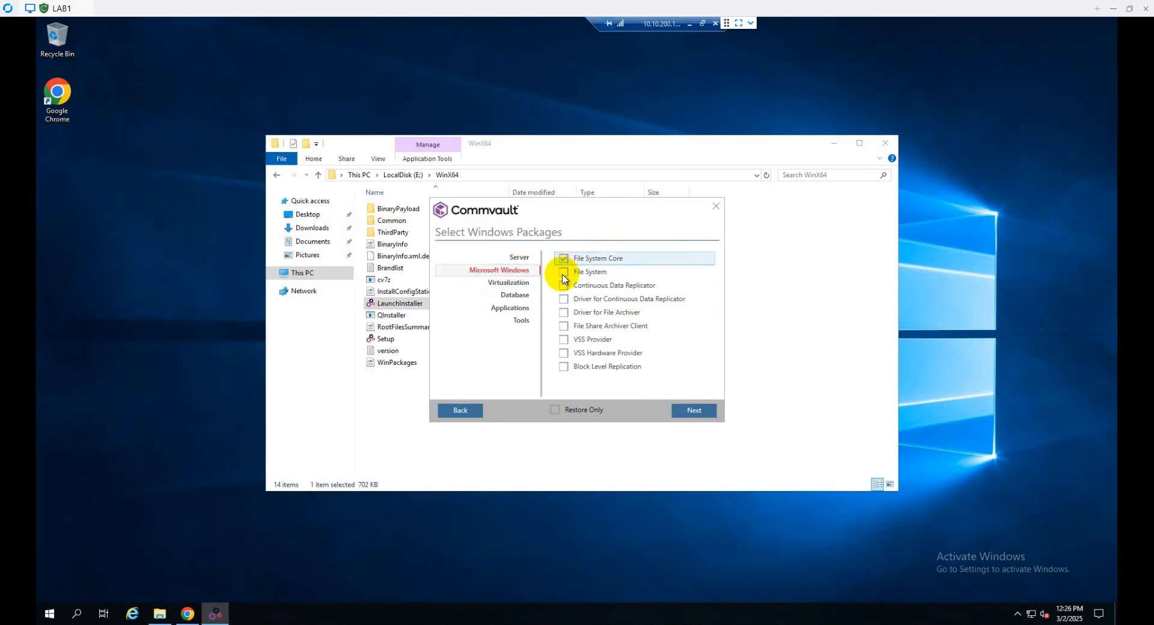
left_click(563, 273)
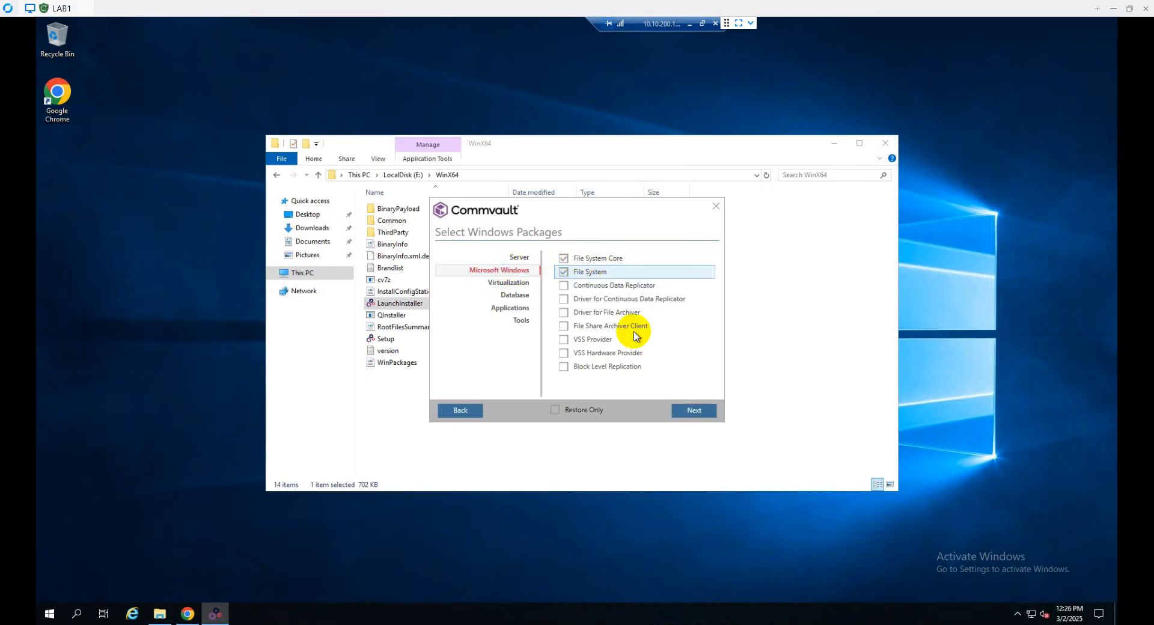
left_click(706, 415)
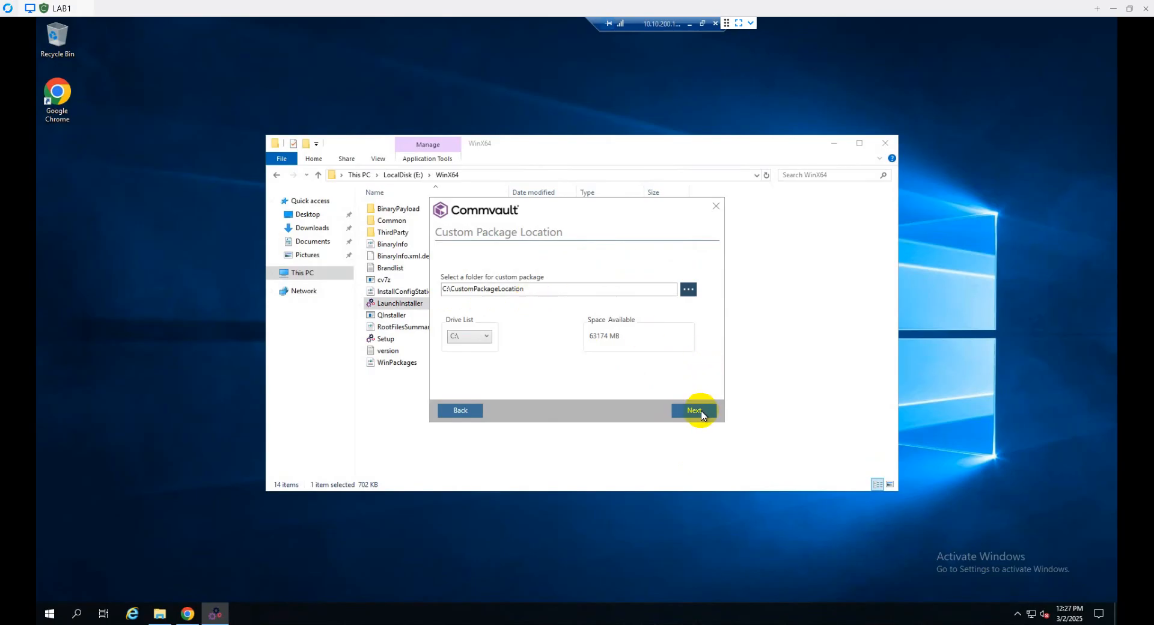
- Create the custom package in C:\CustomPackageLocation with the ThirdParty packages and .NET Framework Installer included, and finish the installer
left_click(701, 414)
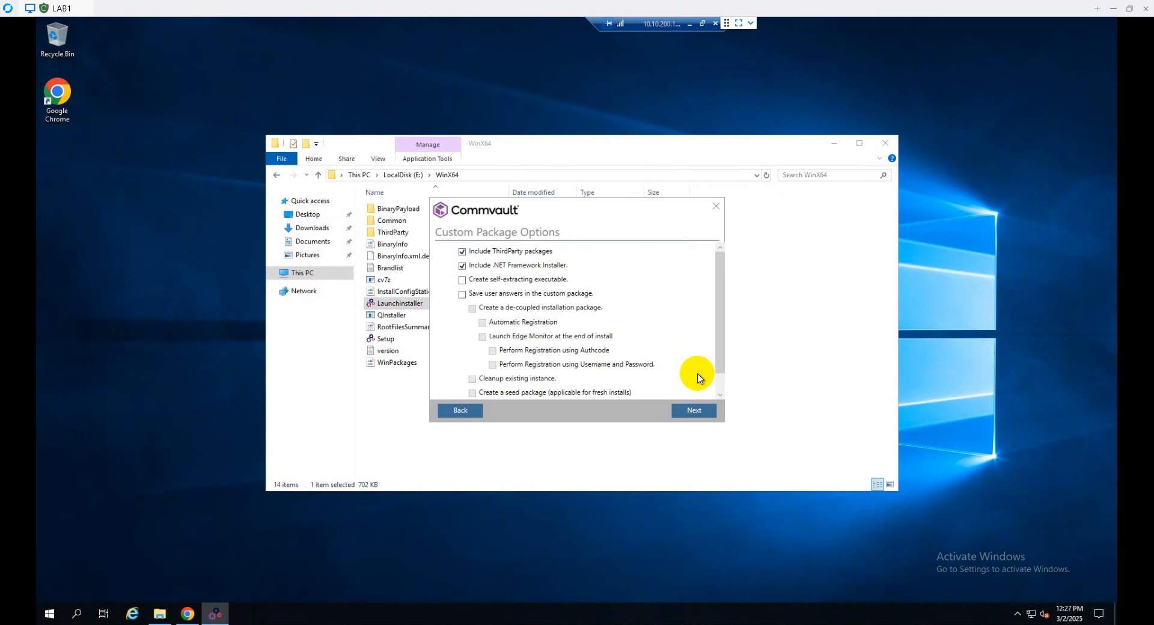
left_click(694, 411)
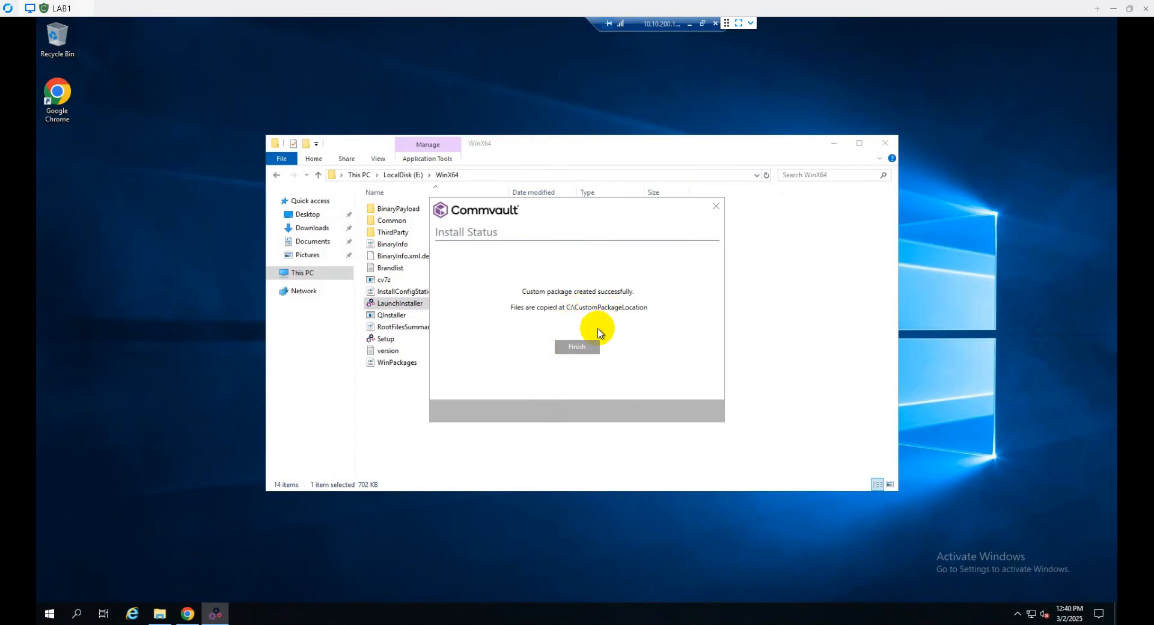
left_click(574, 348)
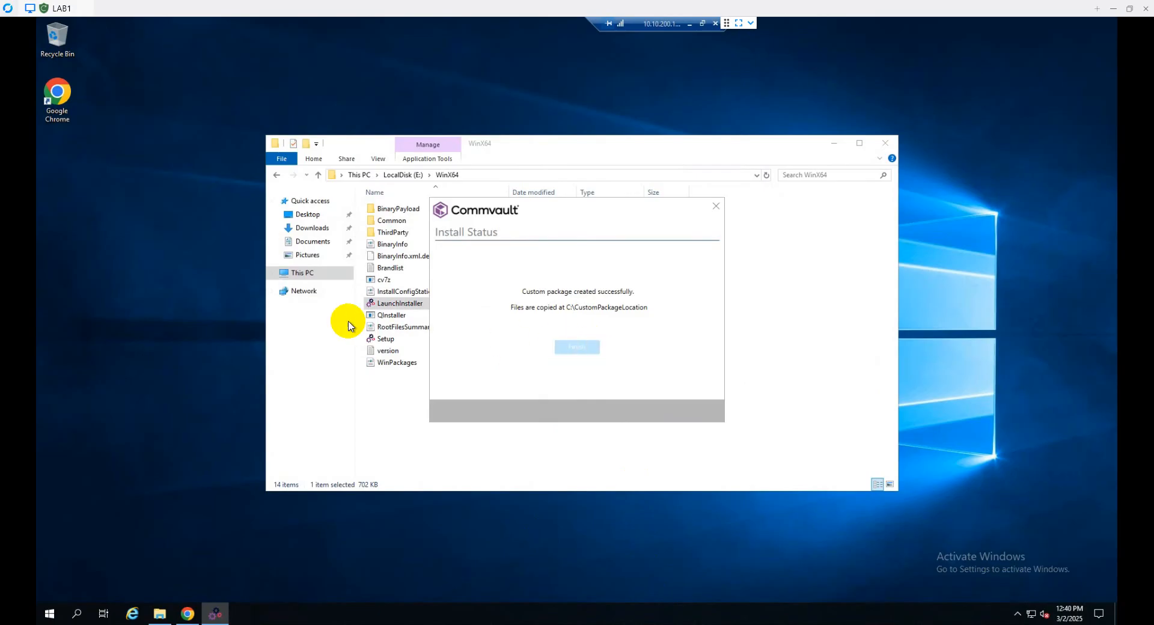
- Check the package files in C:\CustomPackageLocation\WinX64, then return to the C: drive
left_click(319, 274)
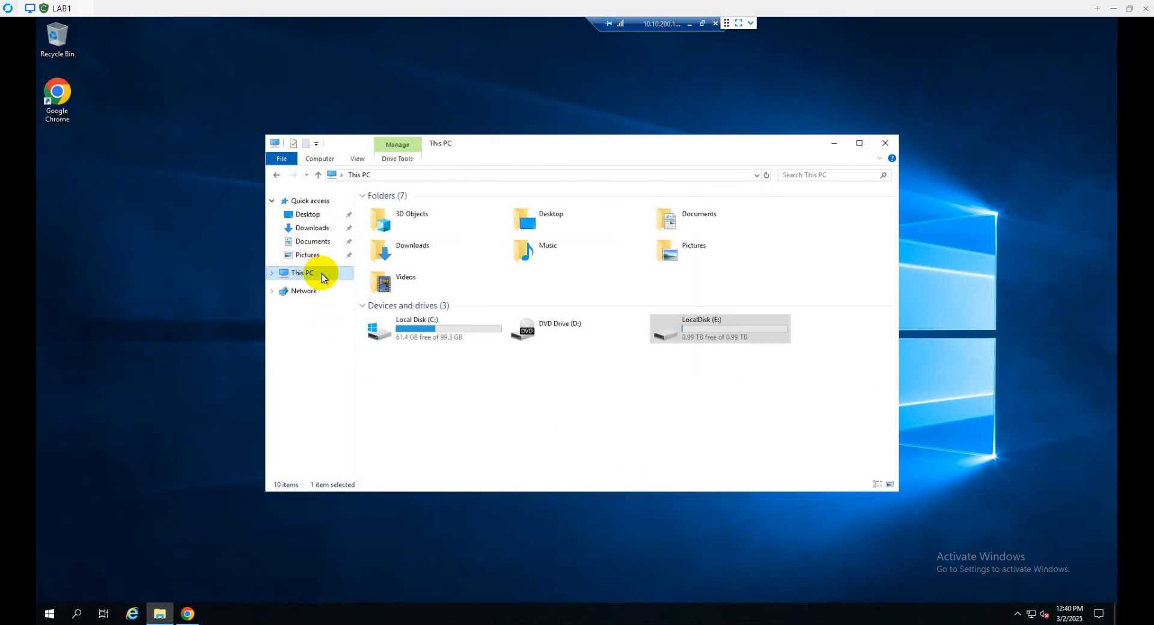
left_click(451, 326)
double_click(450, 326)
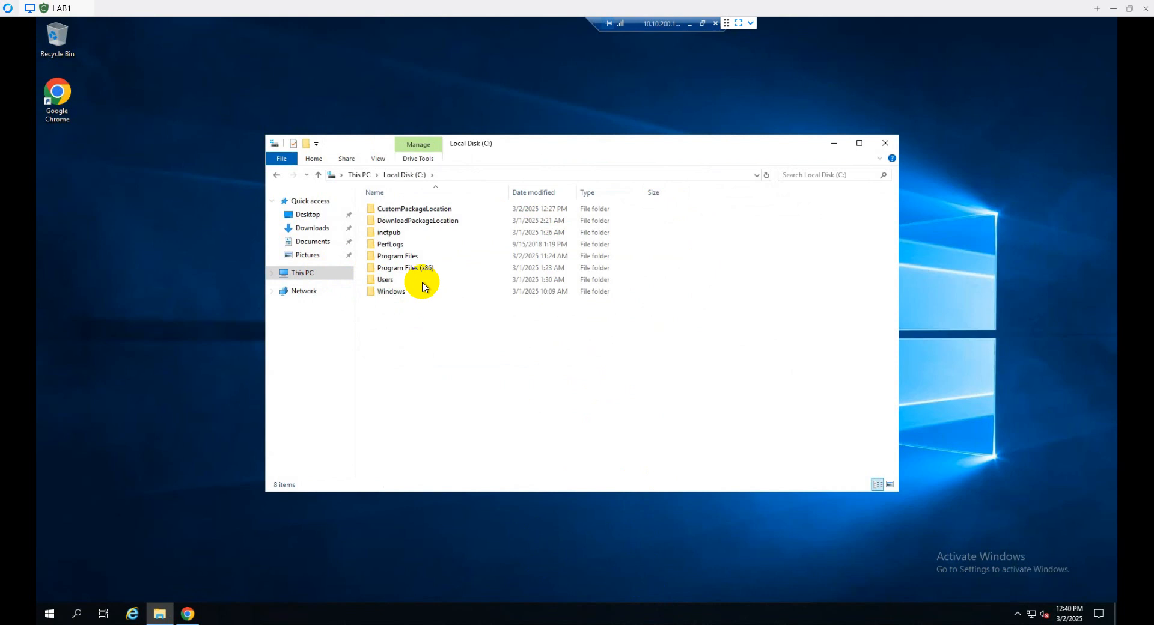
double_click(414, 210)
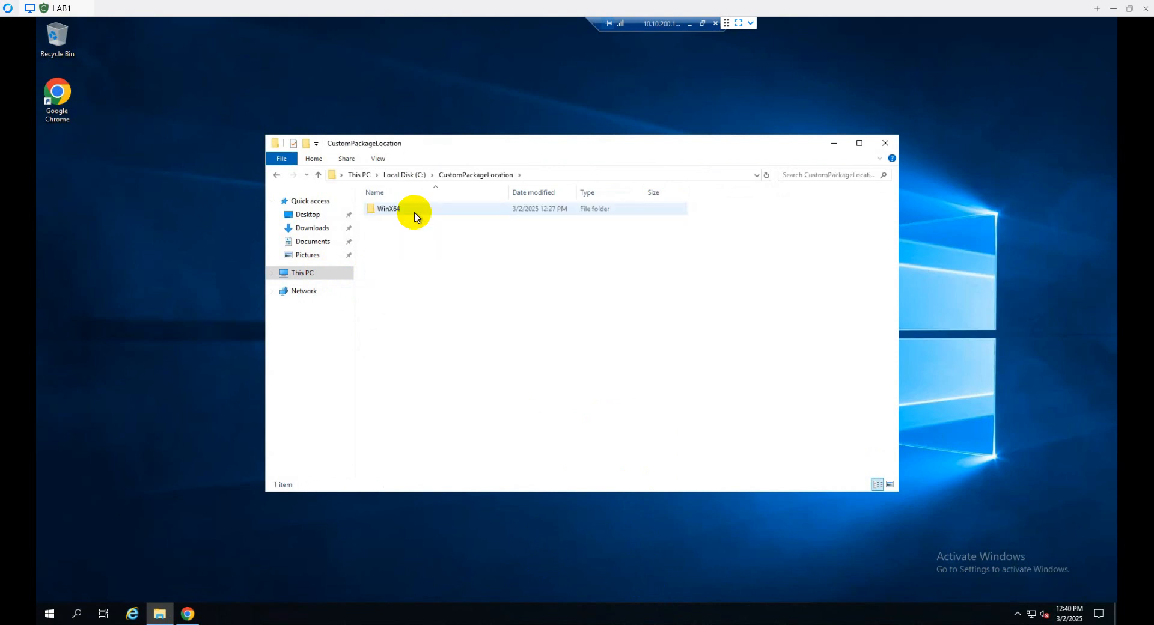
double_click(414, 215)
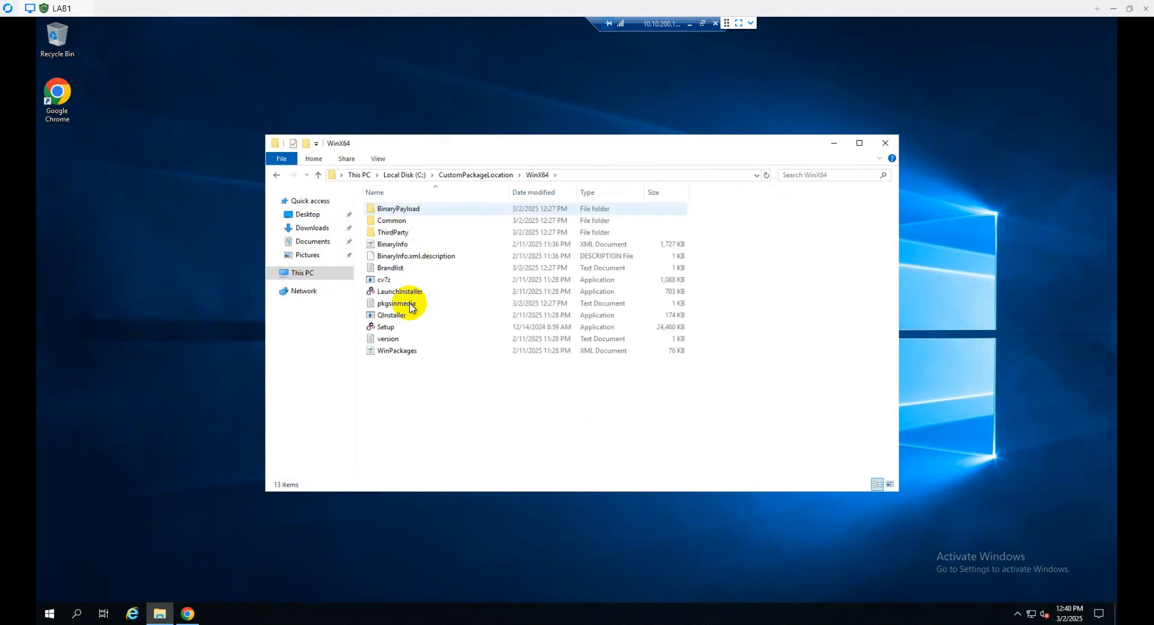
left_click(409, 178)
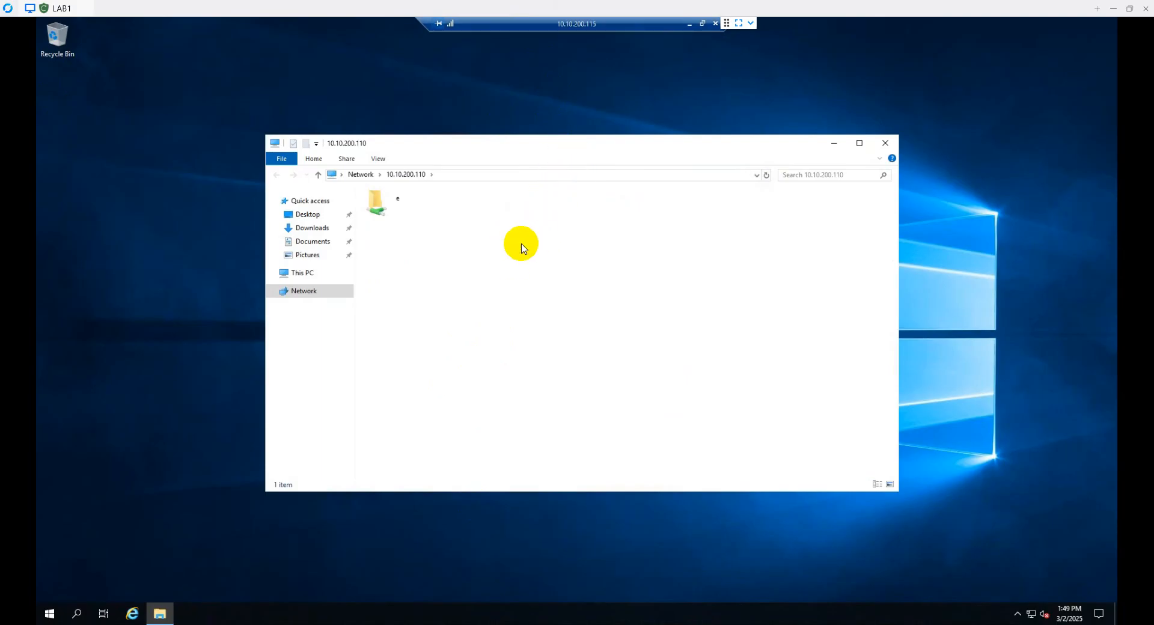
- On the 10.10.200.115 machine, copy the filesystem folder from e\Package on the 10.10.200.110 share to the desktop and minimize File Explorer
double_click(388, 213)
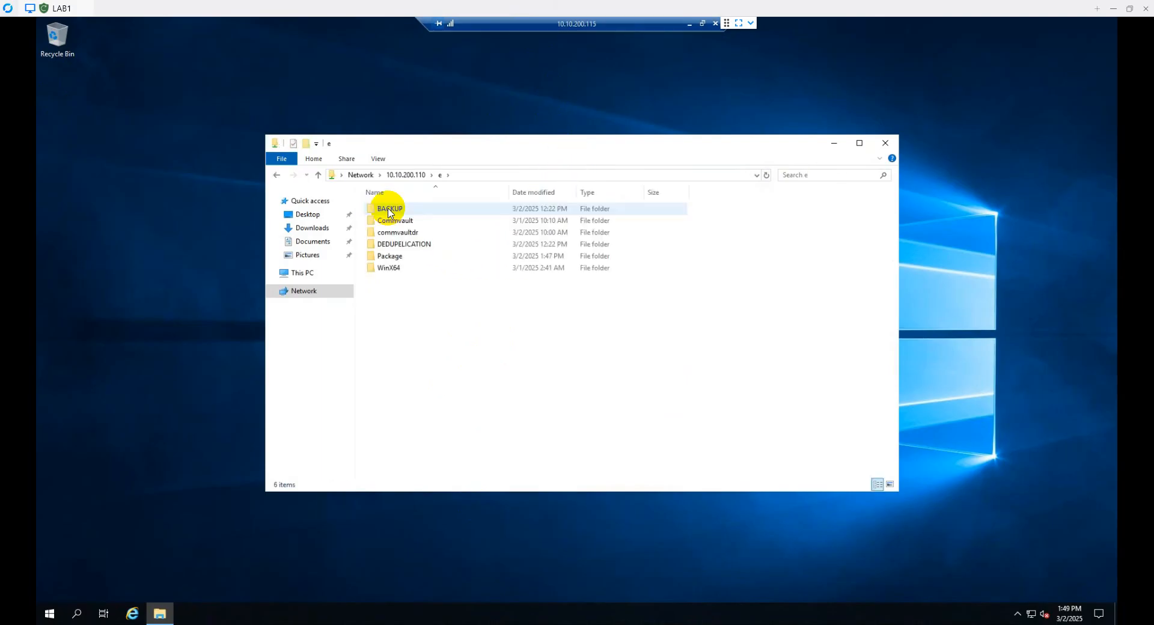
double_click(399, 258)
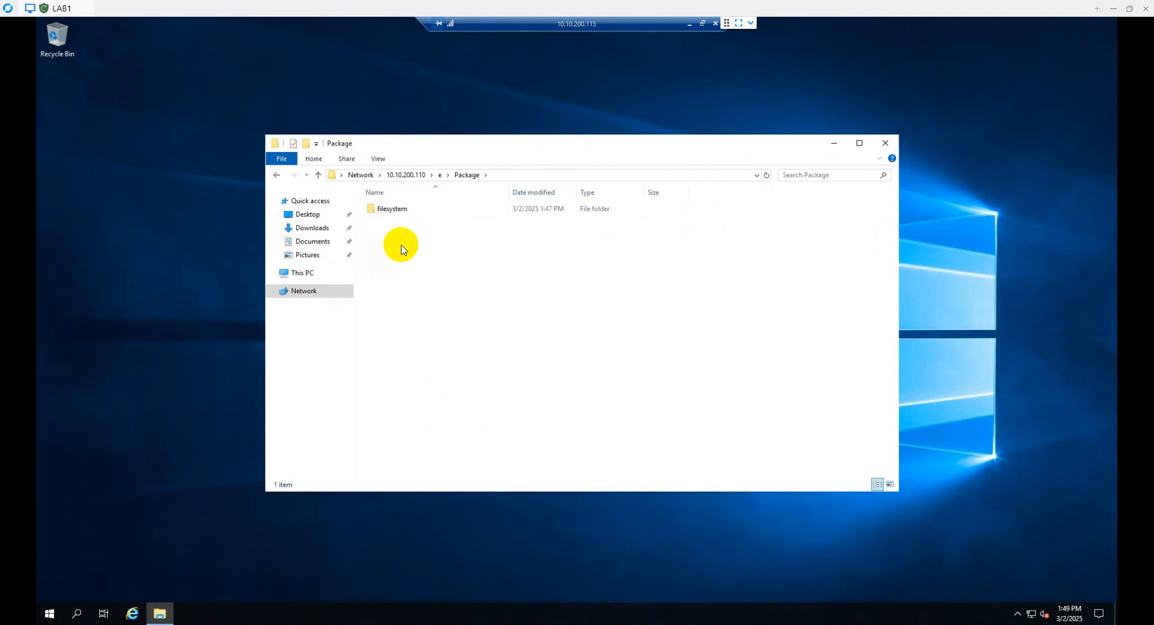
left_click(401, 213)
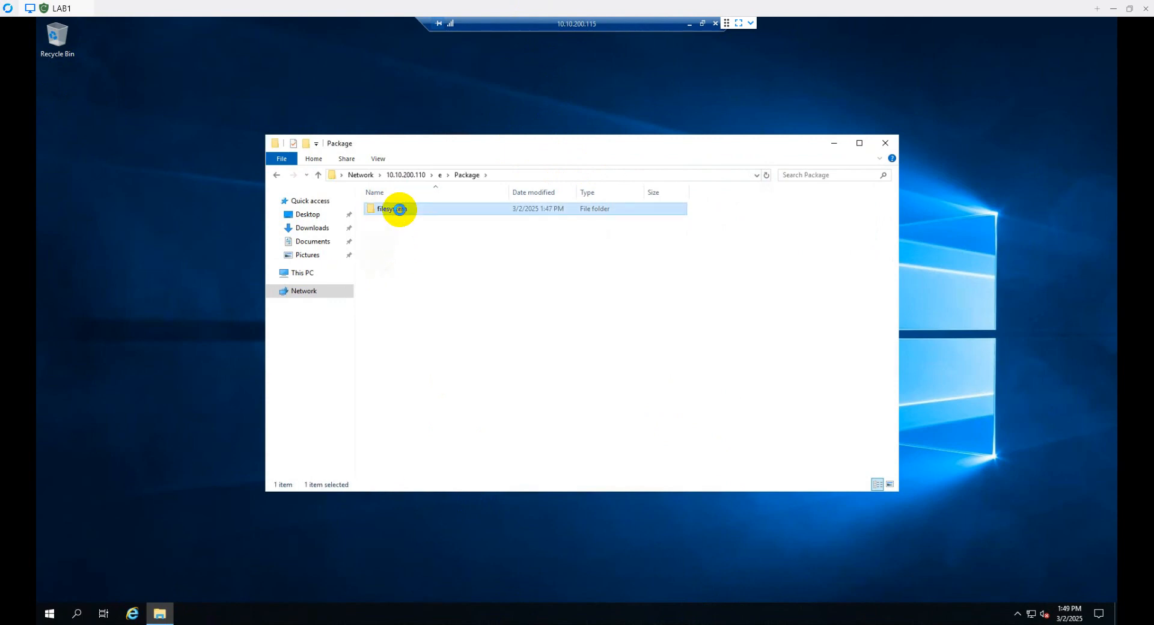
right_click(400, 209)
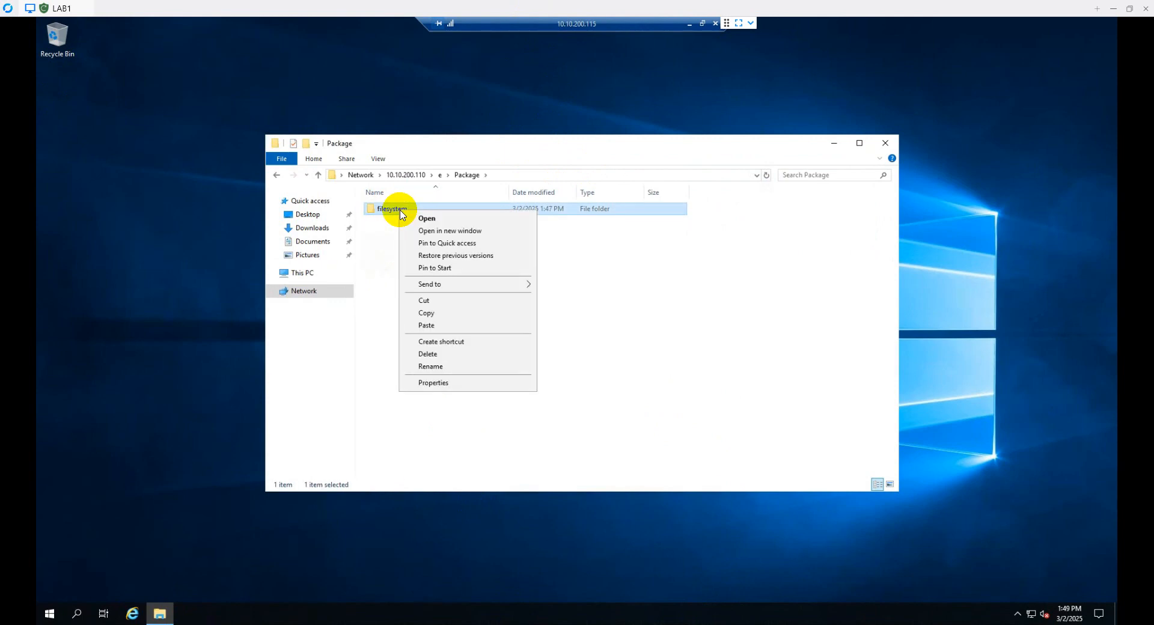
left_click(431, 313)
left_click(190, 262)
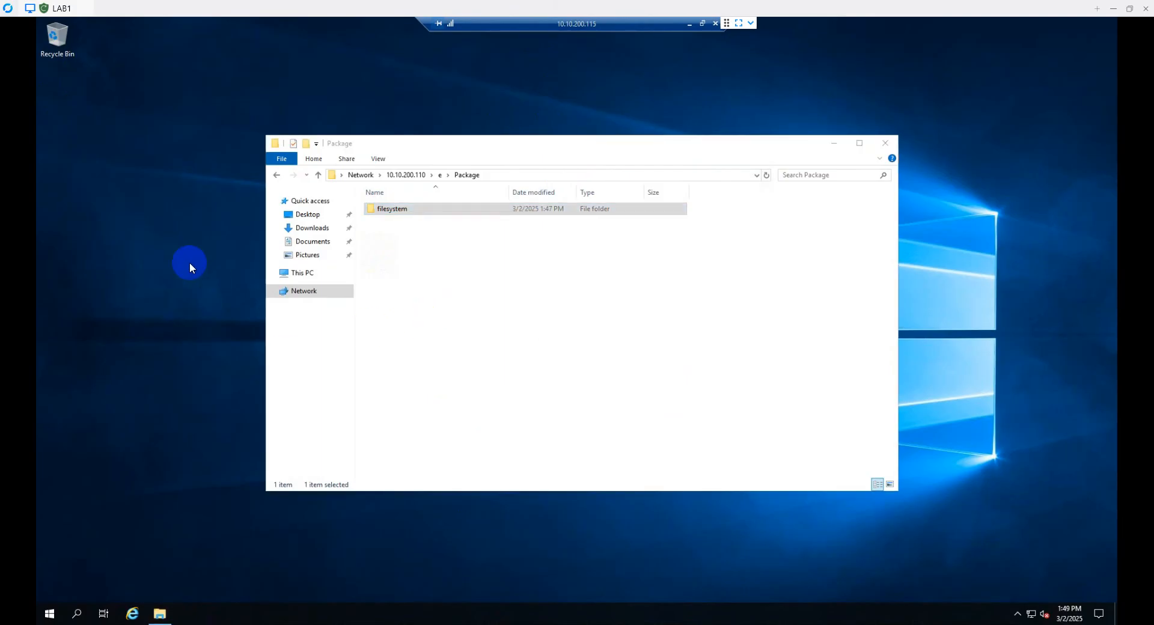
key("ctrl+v")
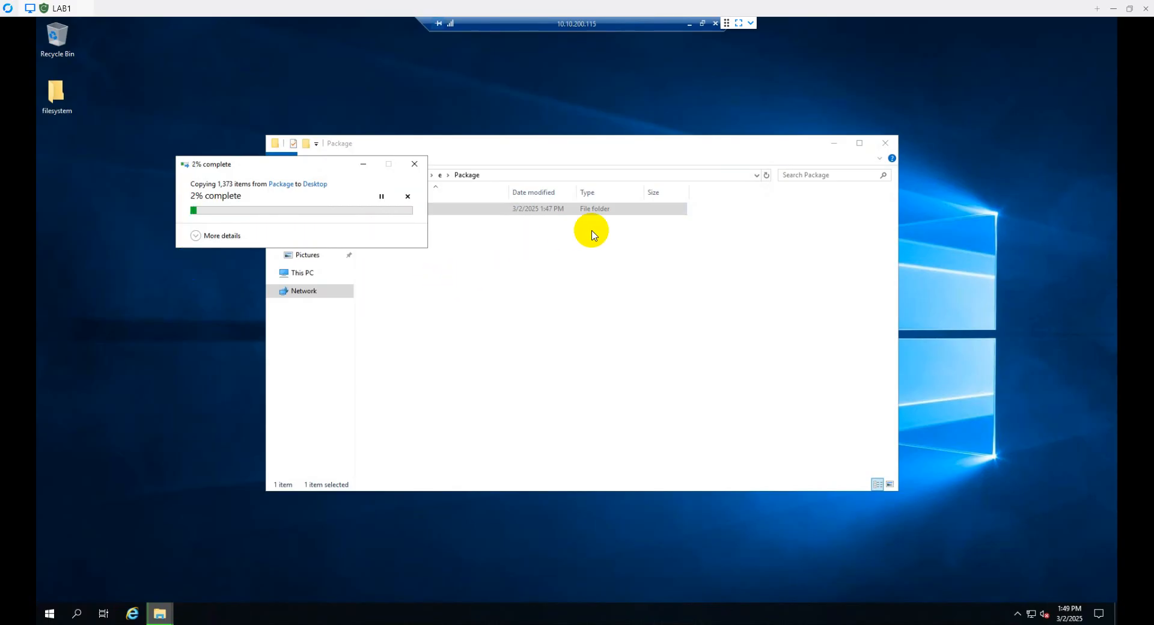
left_click(836, 145)
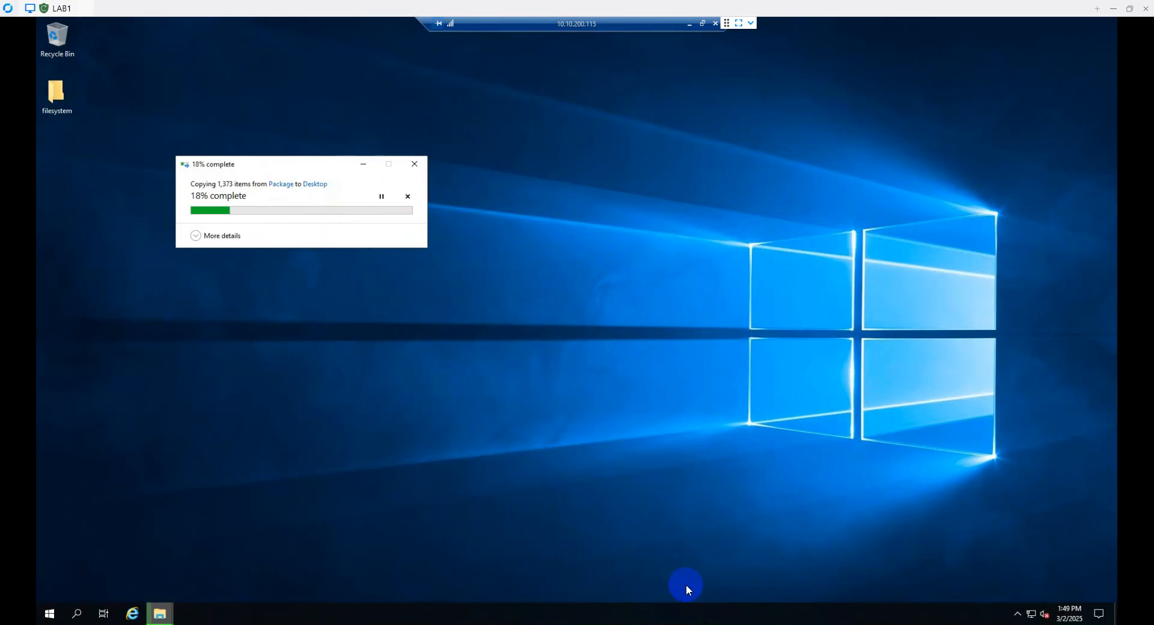
- Run Setup as administrator from the WinX64 folder inside the desktop's filesystem folder
double_click(52, 100)
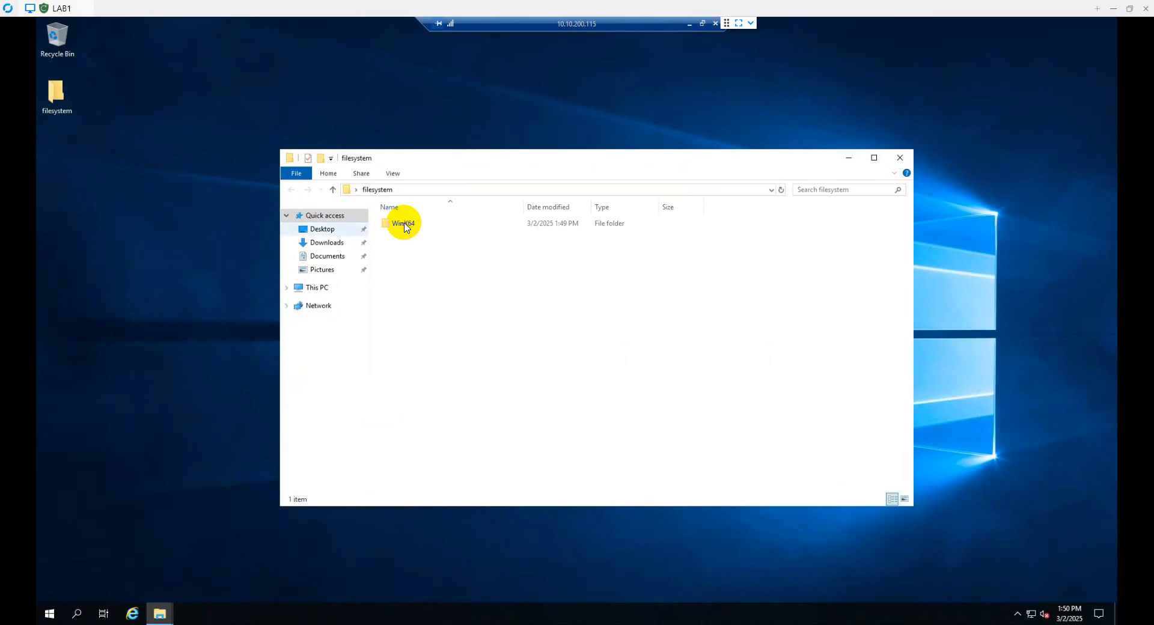
double_click(405, 226)
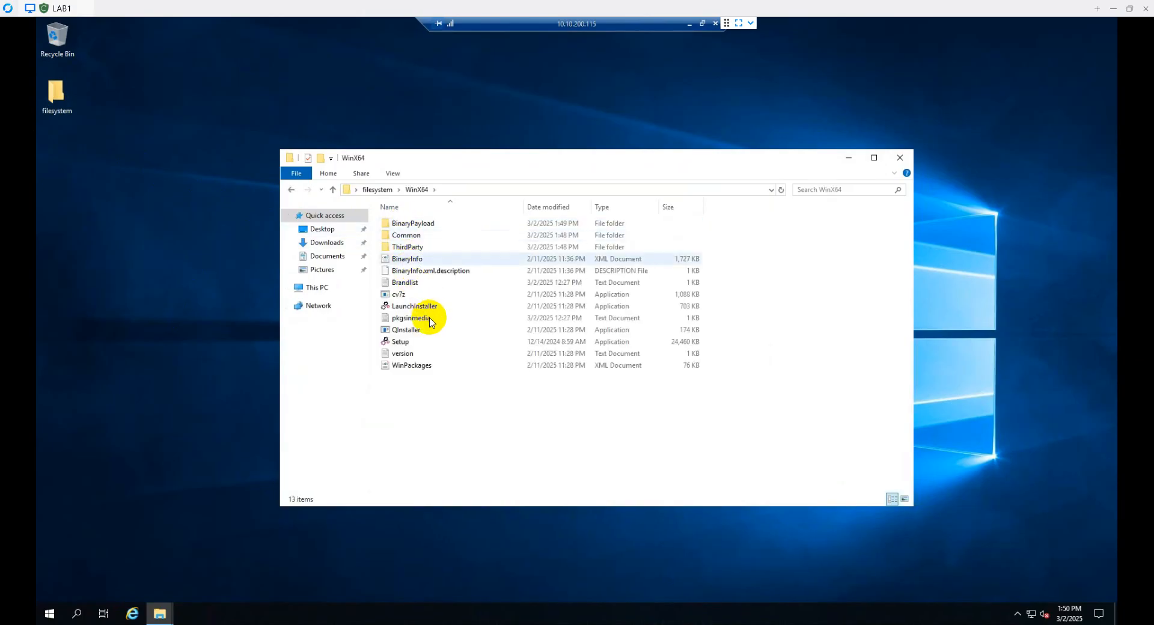
left_click(435, 346)
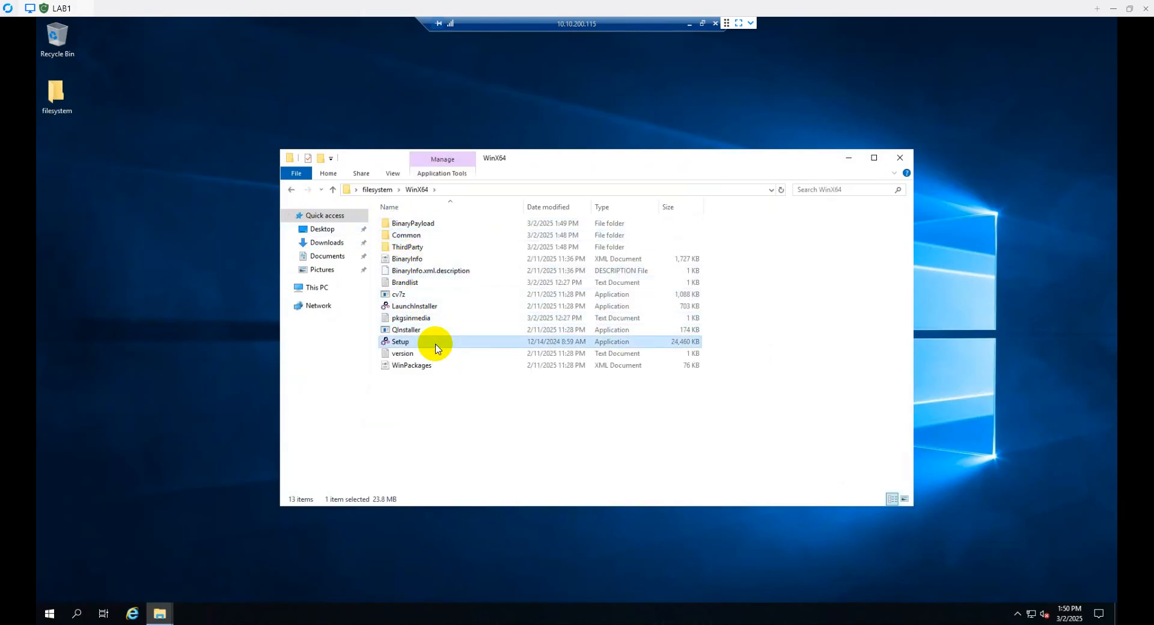
right_click(435, 347)
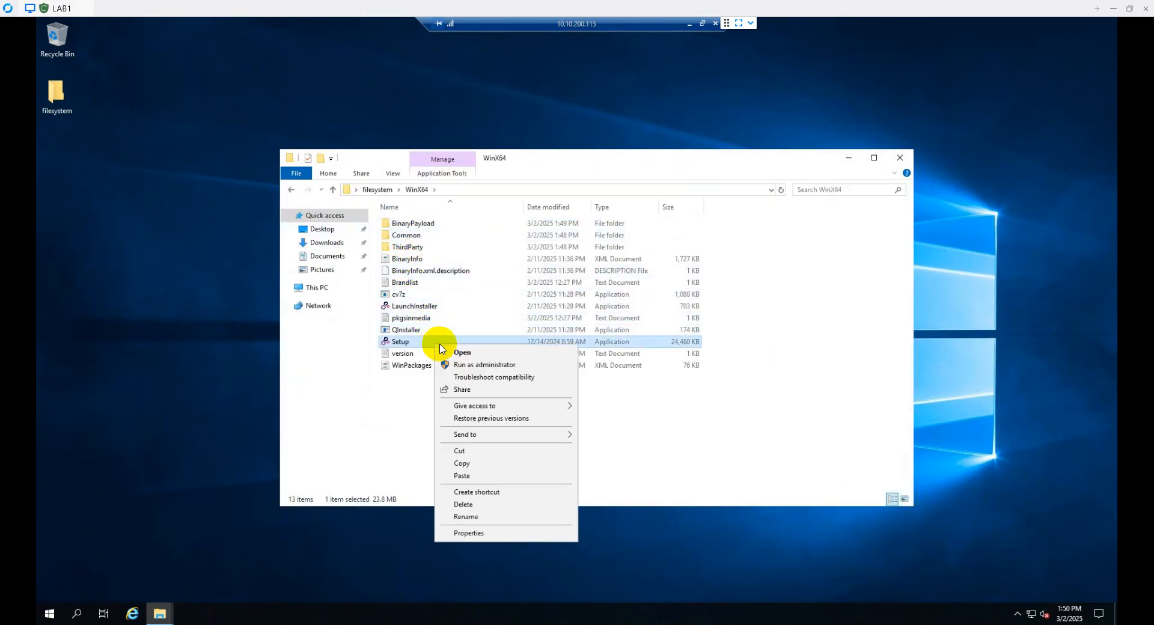
left_click(475, 364)
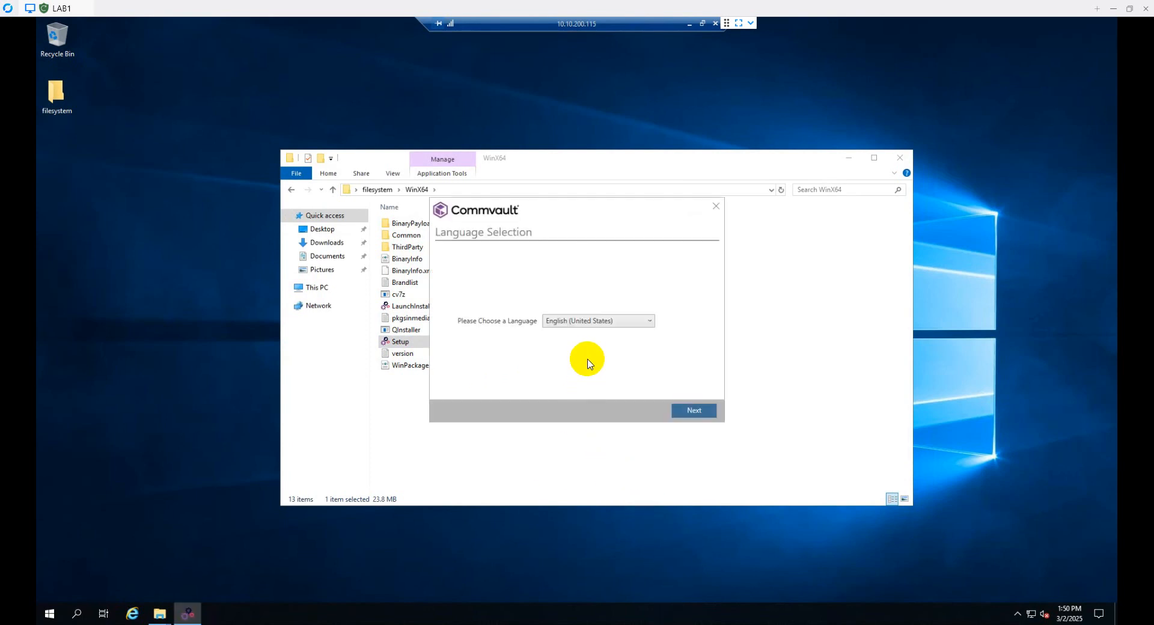
- Accept English (United States) and the license agreement, and choose to install packages on this computer with Advanced selection
left_click(695, 411)
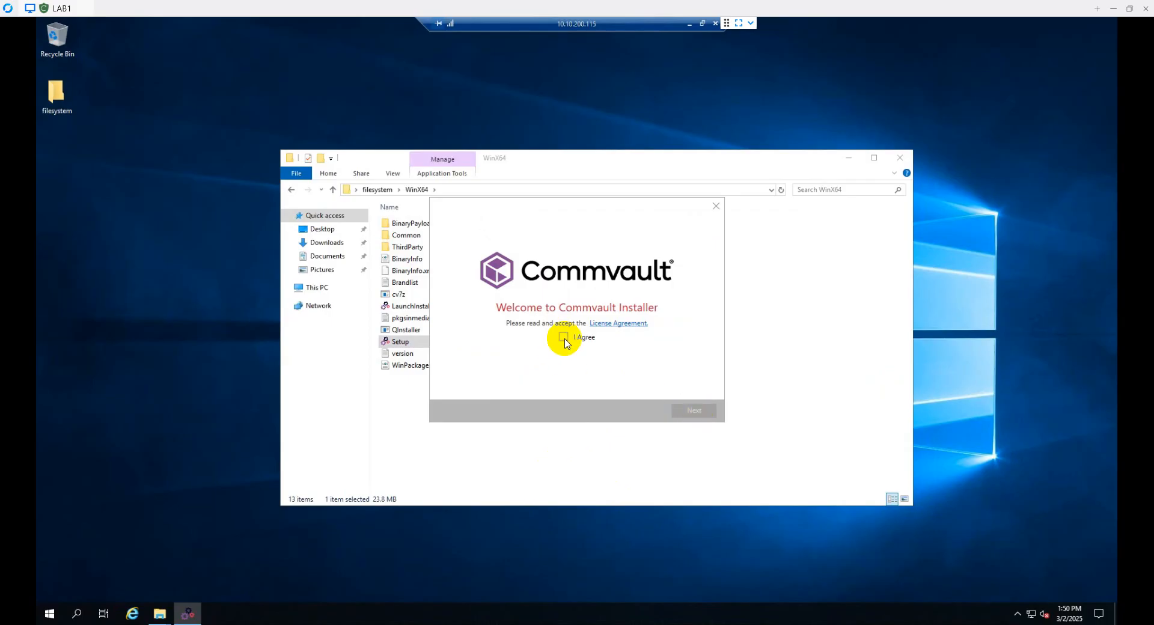
left_click(564, 337)
left_click(693, 411)
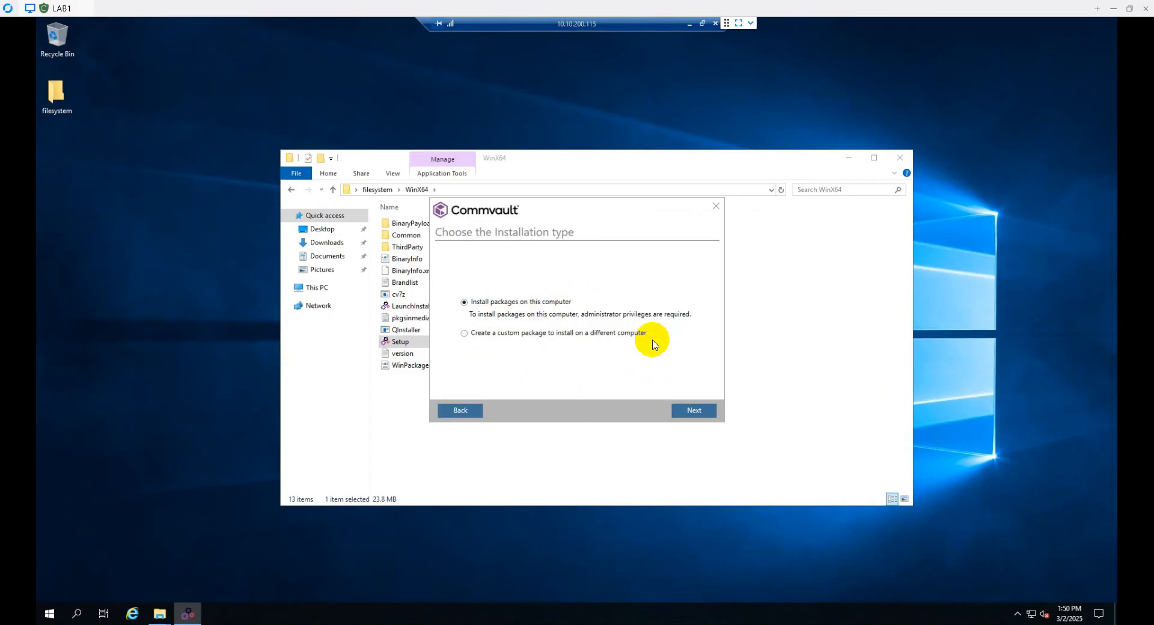
left_click(686, 413)
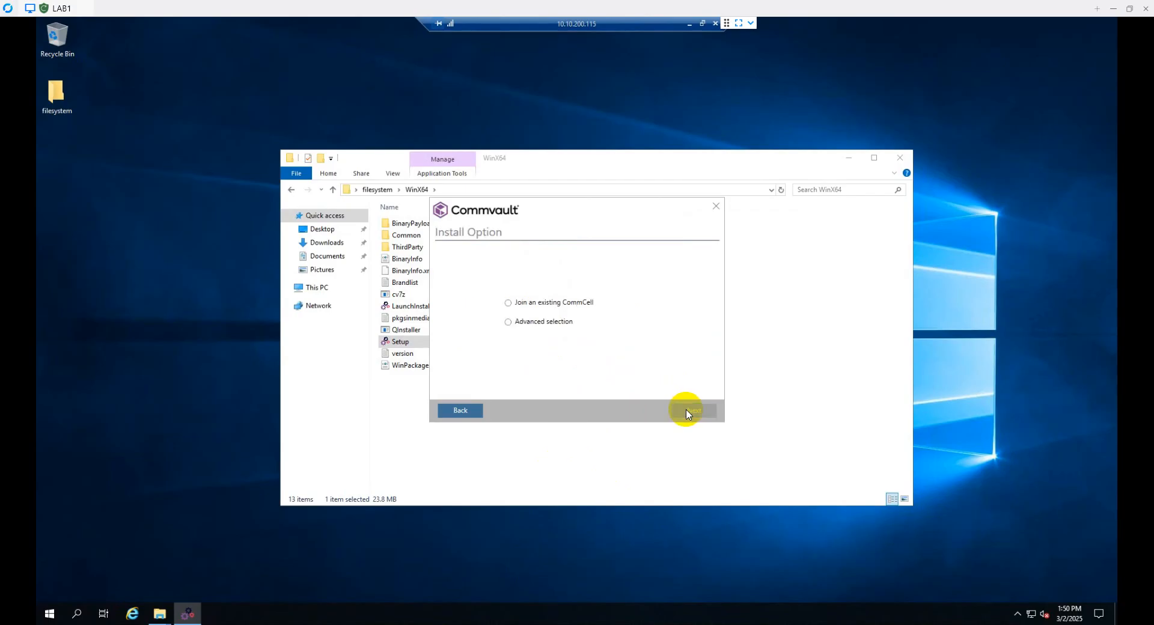
left_click(552, 324)
left_click(694, 411)
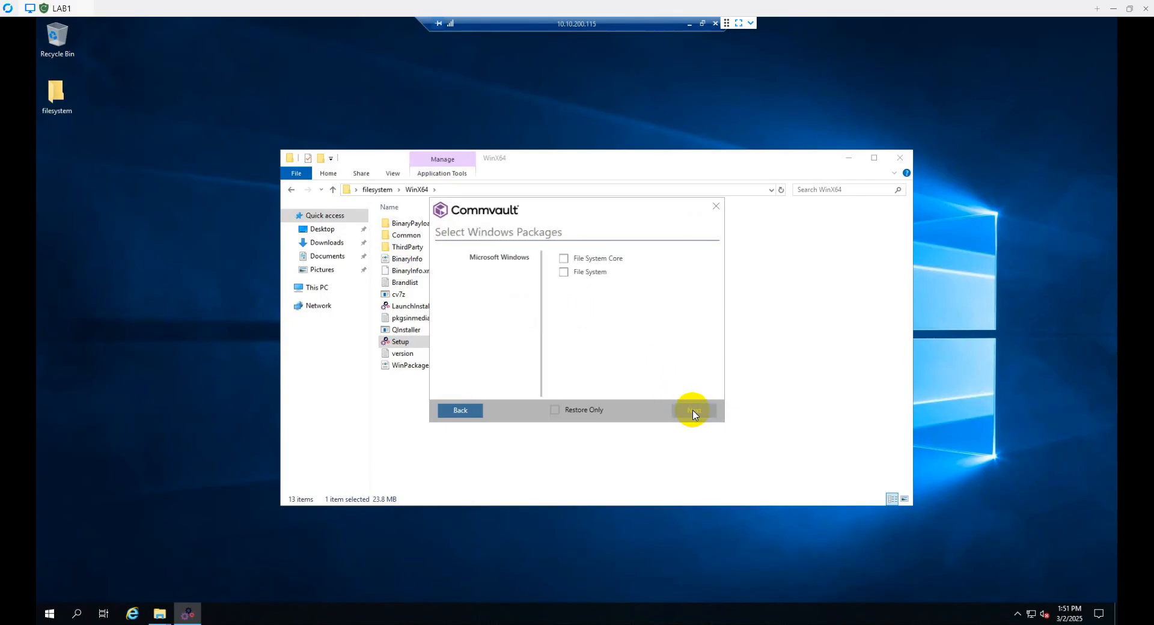
- Select the File System Core and File System packages and accept C:\Program Files\Commvault\ContentStore as the installation path
left_click(563, 271)
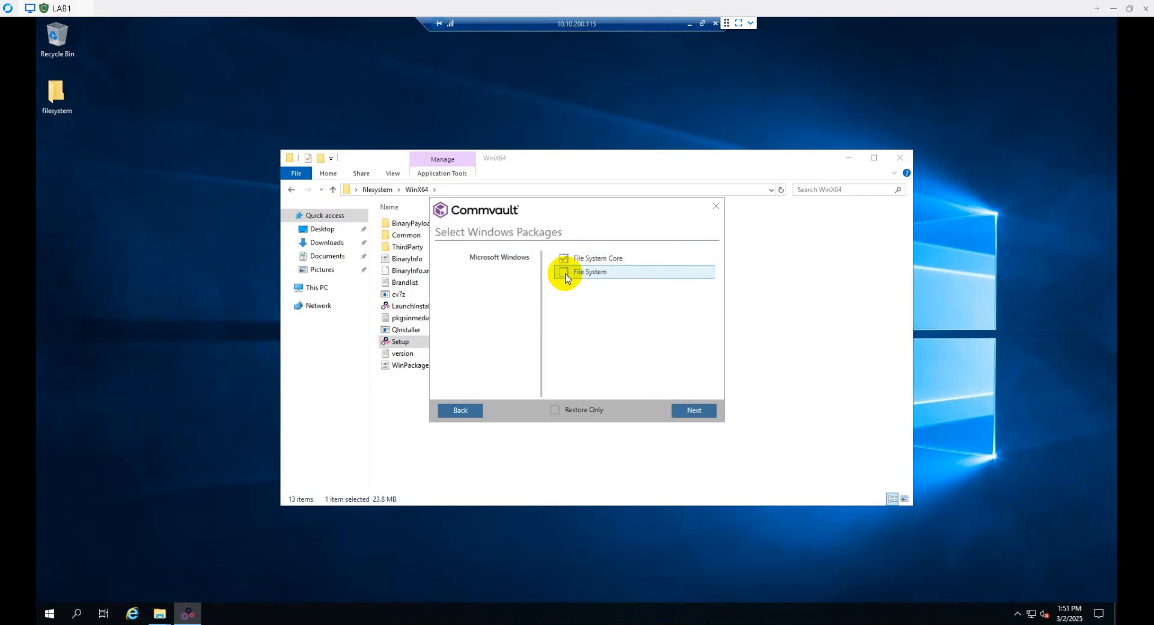
left_click(694, 414)
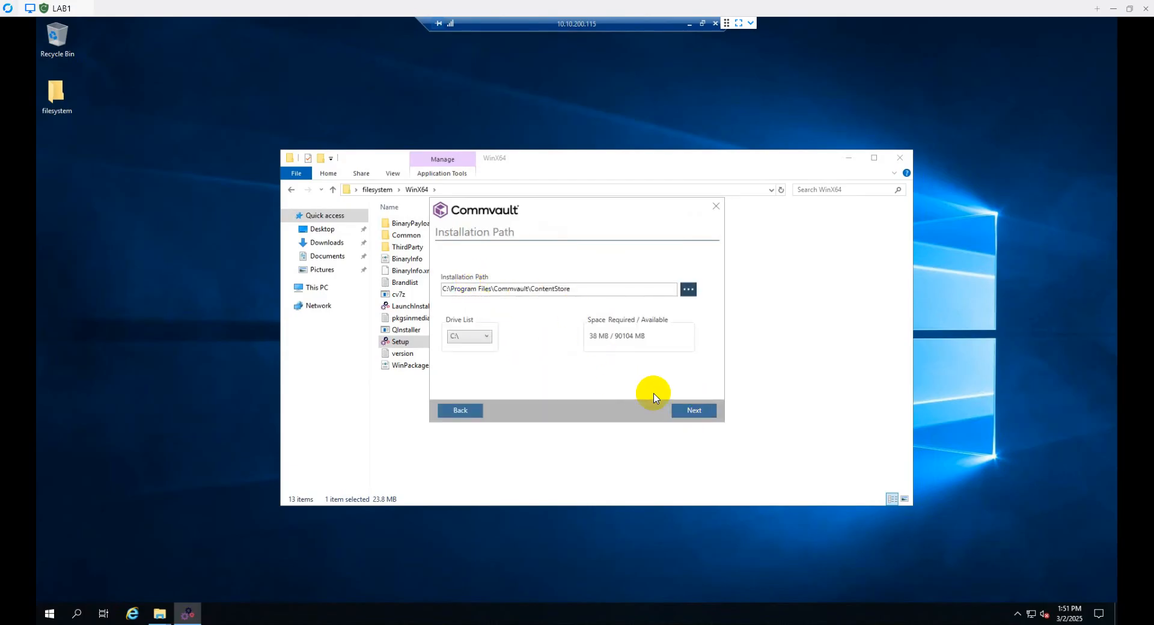
left_click(694, 411)
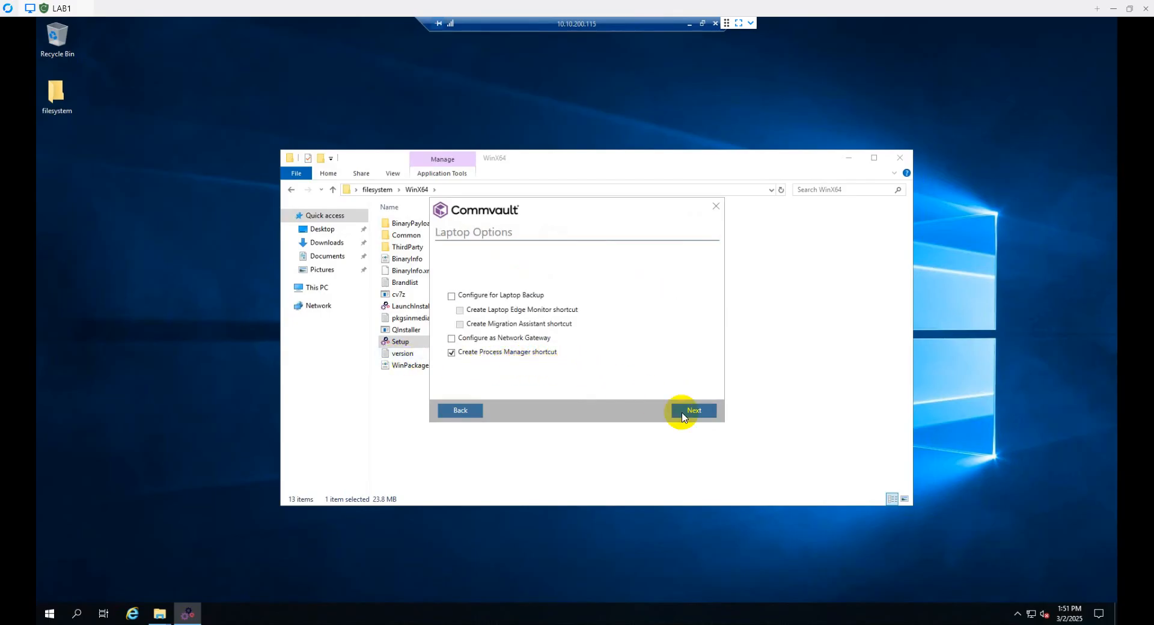
- Keep the Process Manager shortcut option, start the installation, and accept display name filesystem with host name filesystem.bdubigdata.com
left_click(683, 415)
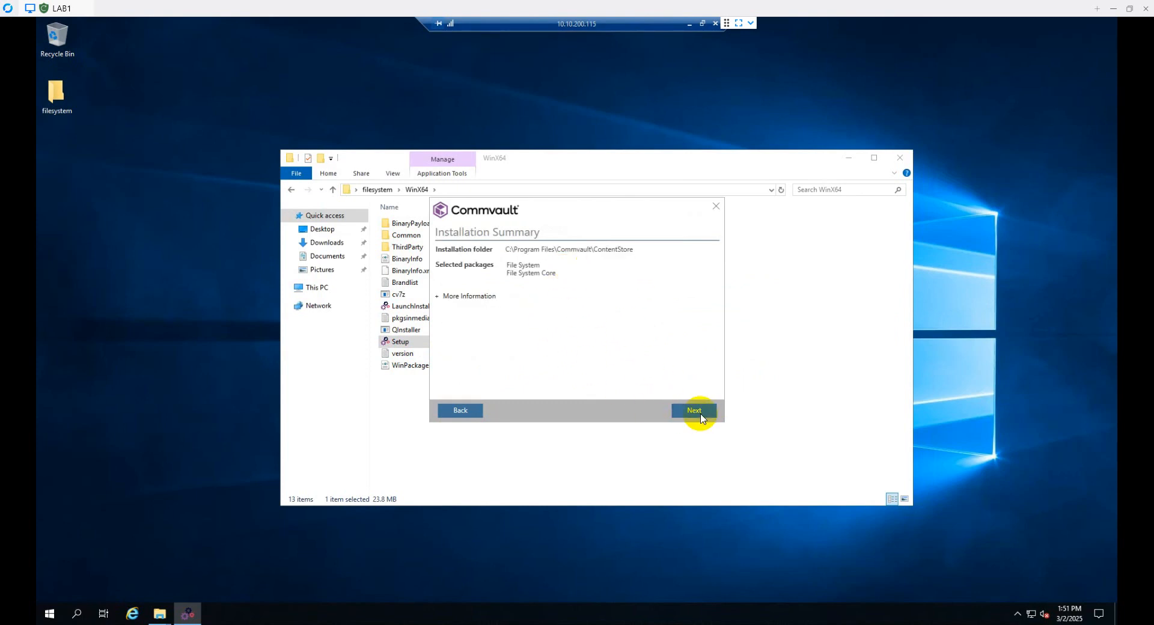
left_click(692, 410)
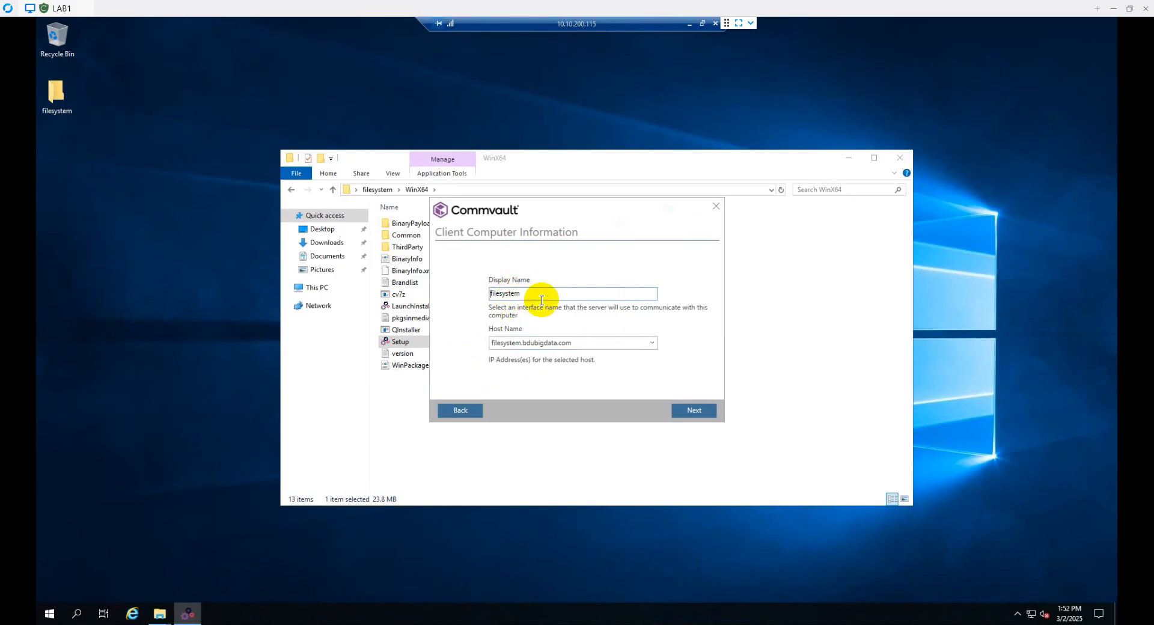
left_click(651, 344)
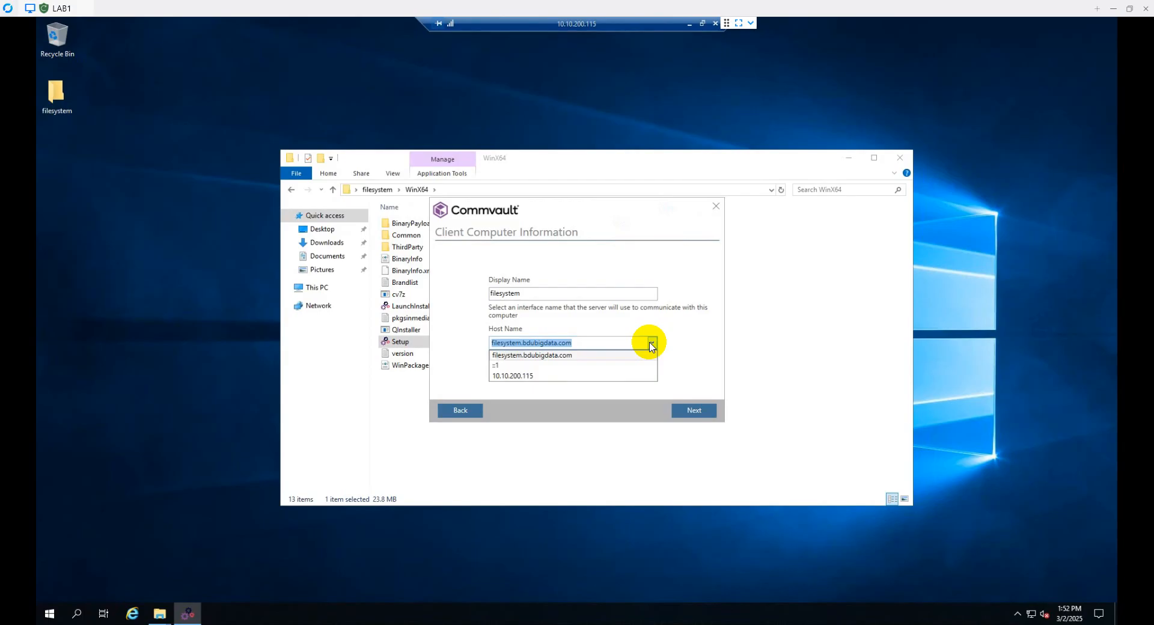
left_click(710, 331)
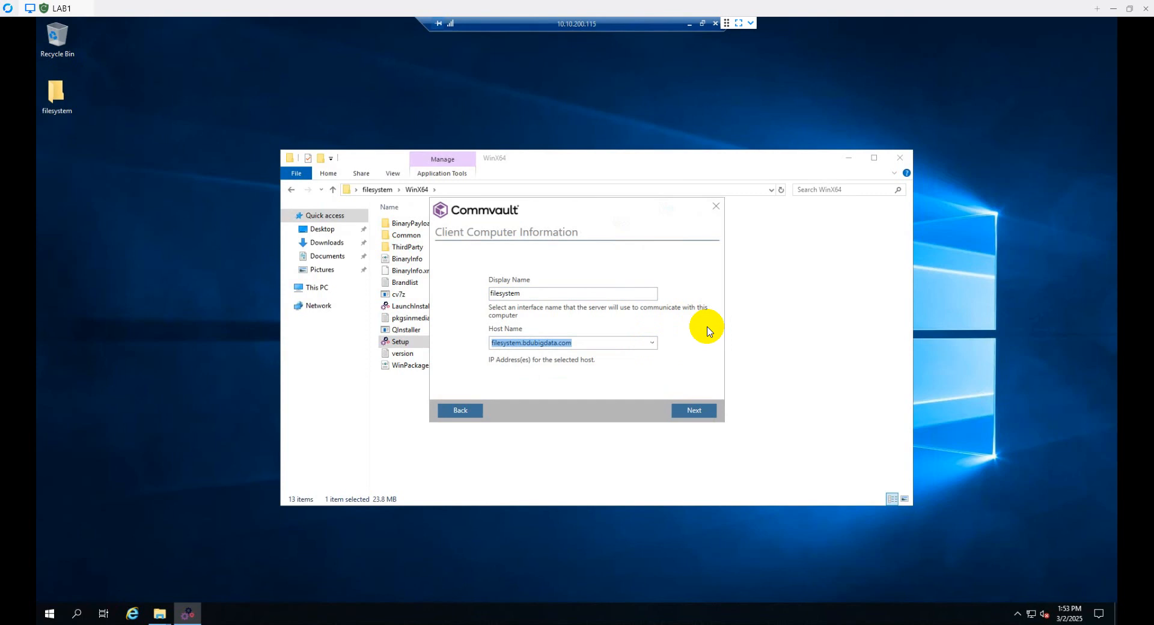
left_click(694, 412)
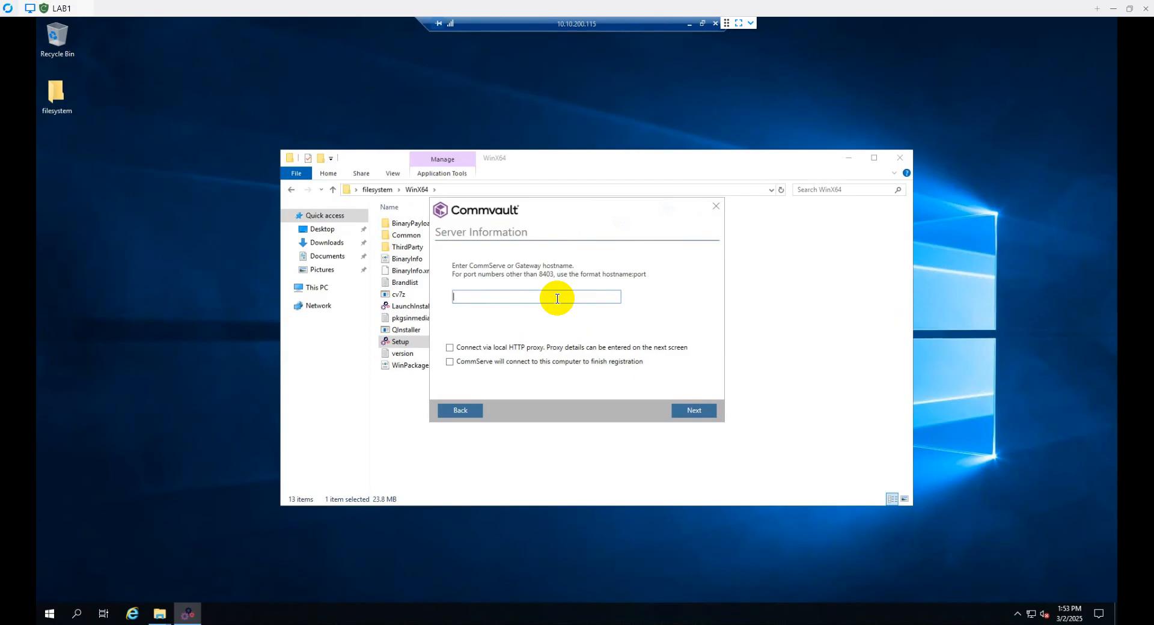
- Set the CommServe hostname to commvaultserver.bdubigdata.com and authenticate by entering the account username and password
type("commvaultserver.bdubigdata.com")
left_click(692, 411)
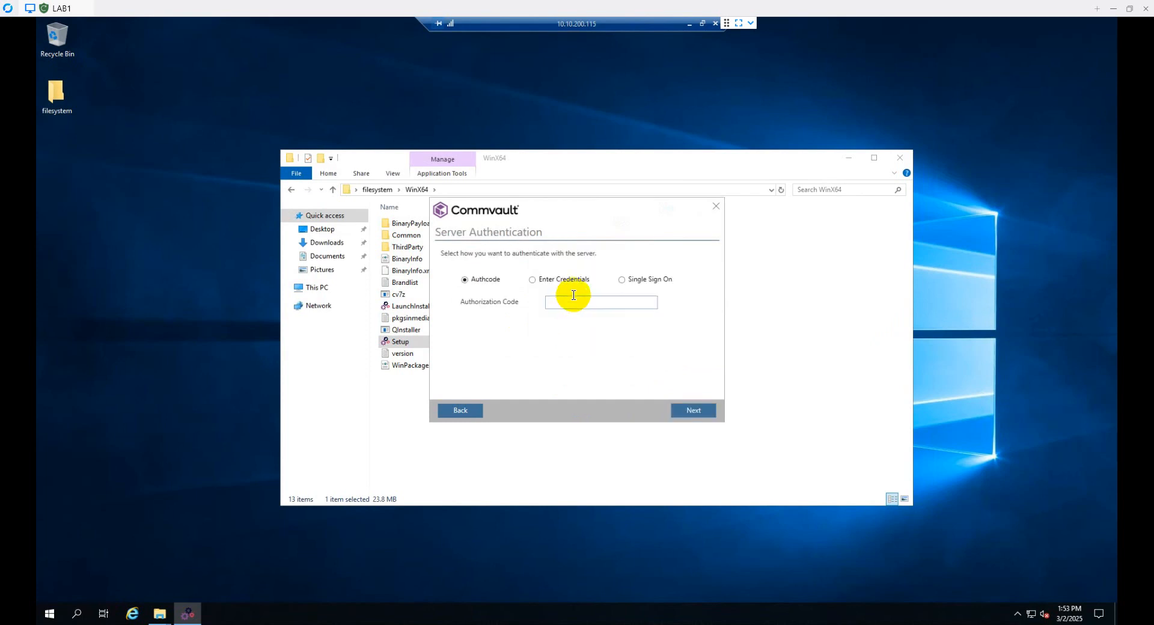
left_click(557, 285)
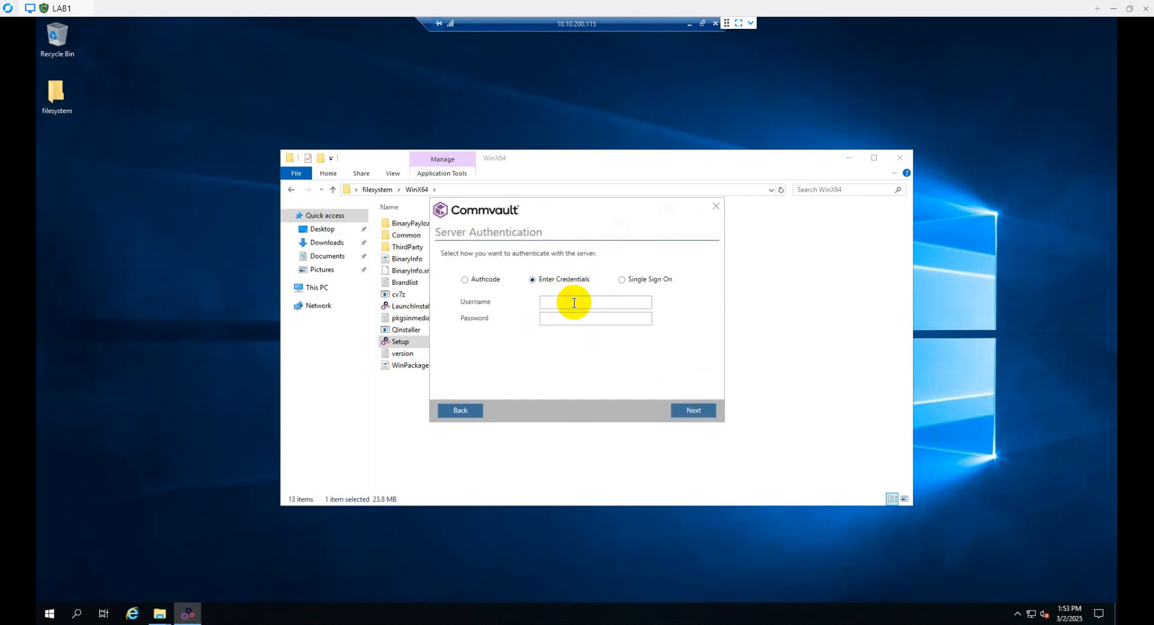
left_click(574, 303)
key("Tab")
left_click(693, 411)
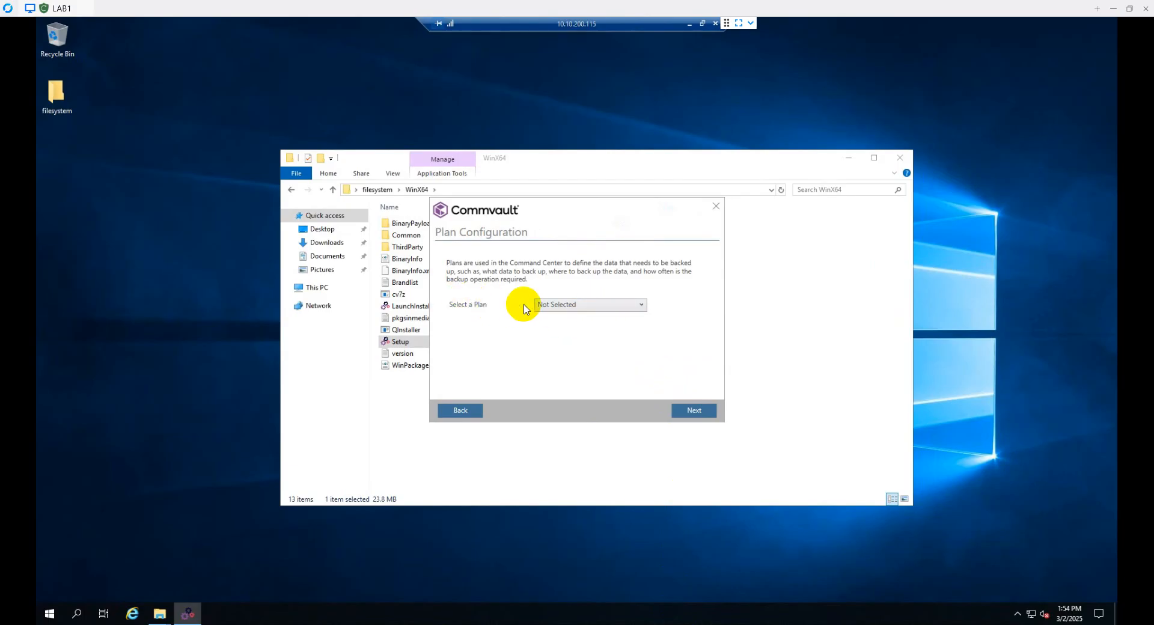
- Assign the FileSystem plan to the client in the installer, and open the File servers list in Command Center on 10.10.200.110
left_click(589, 304)
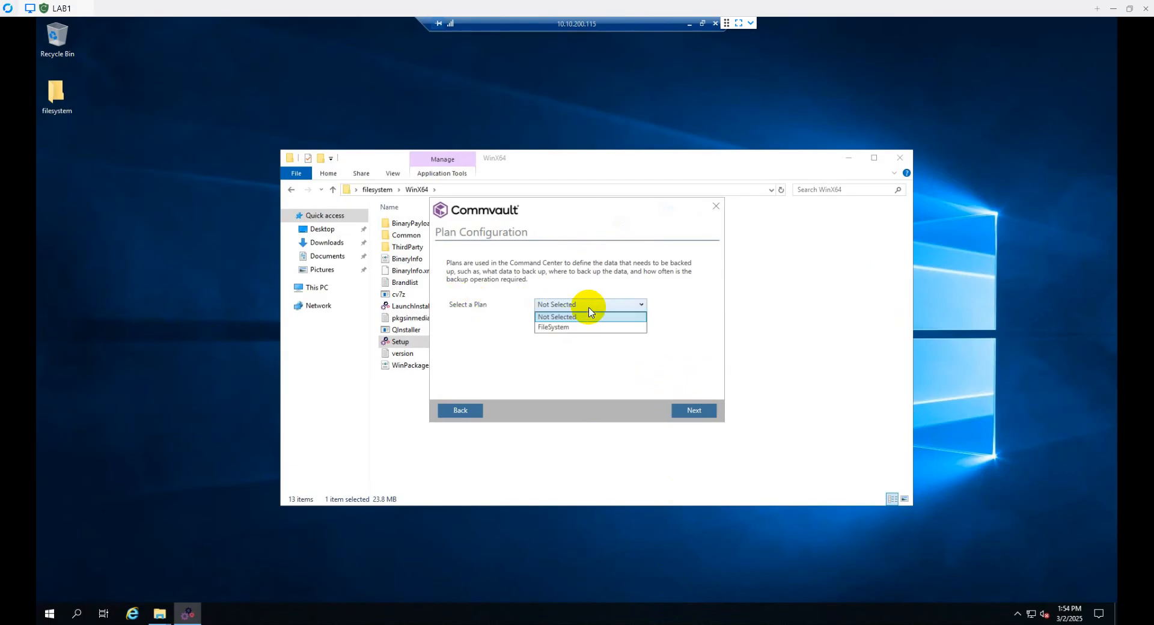
left_click(562, 327)
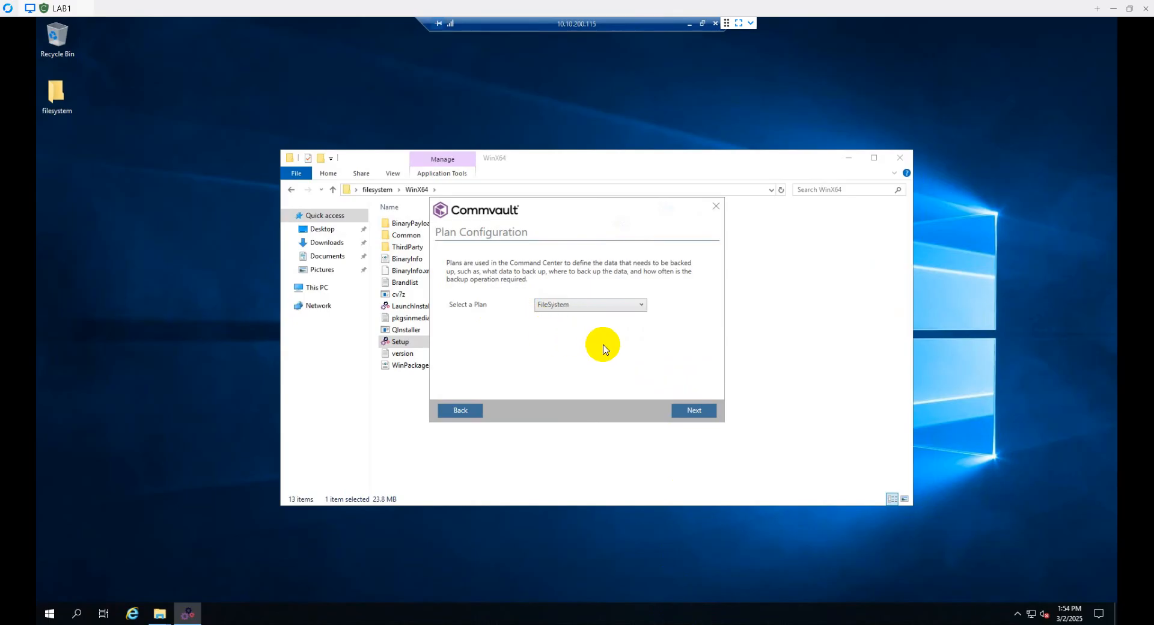
left_click(691, 409)
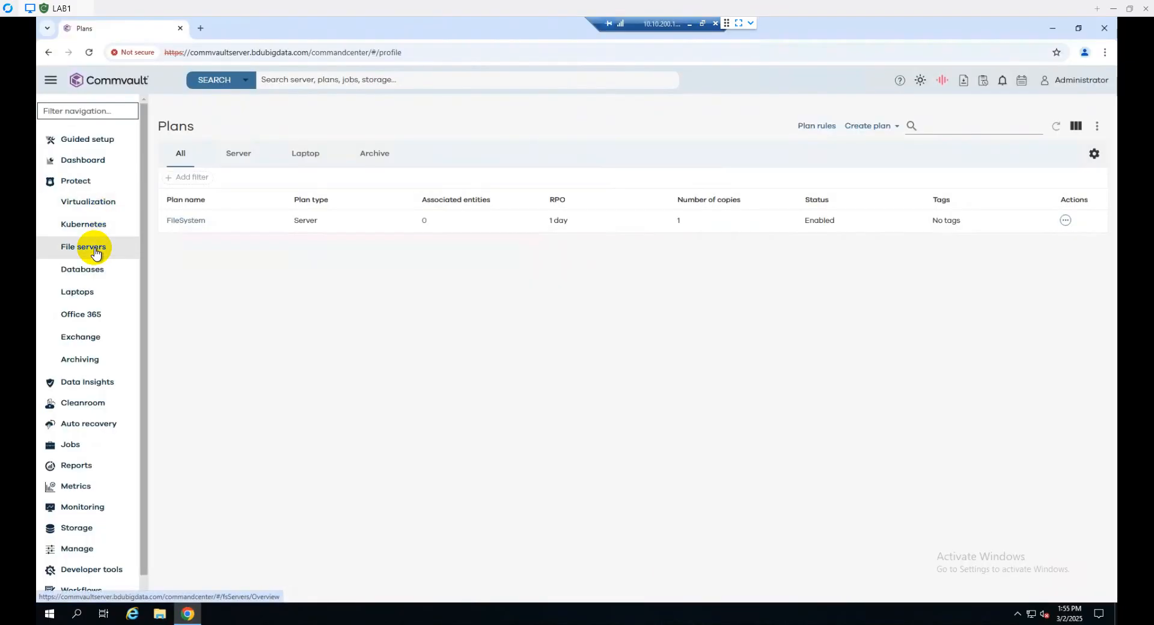
left_click(95, 253)
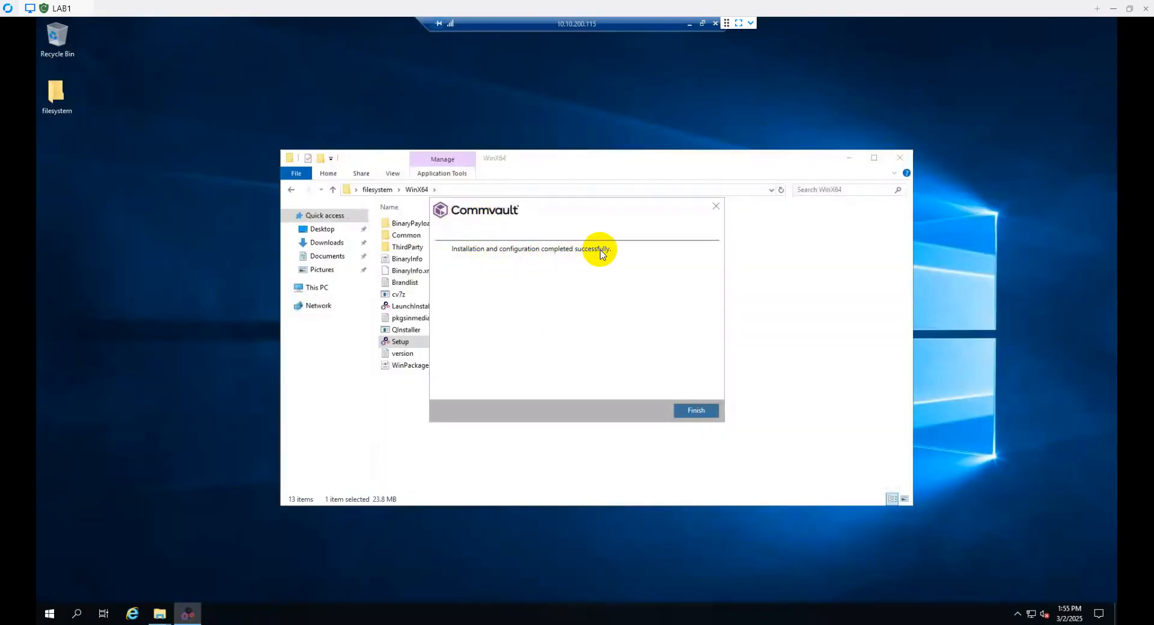
- Finish the installer, close the WinX64 folder window, and disconnect the 10.10.200.115 remote session
left_click(696, 412)
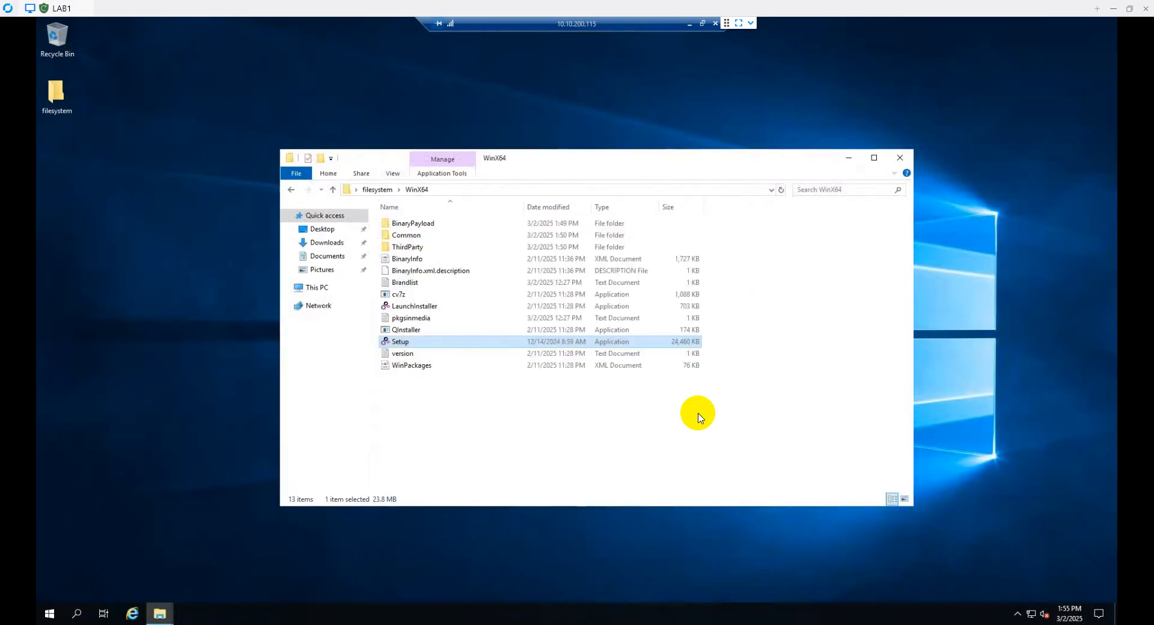
left_click(900, 157)
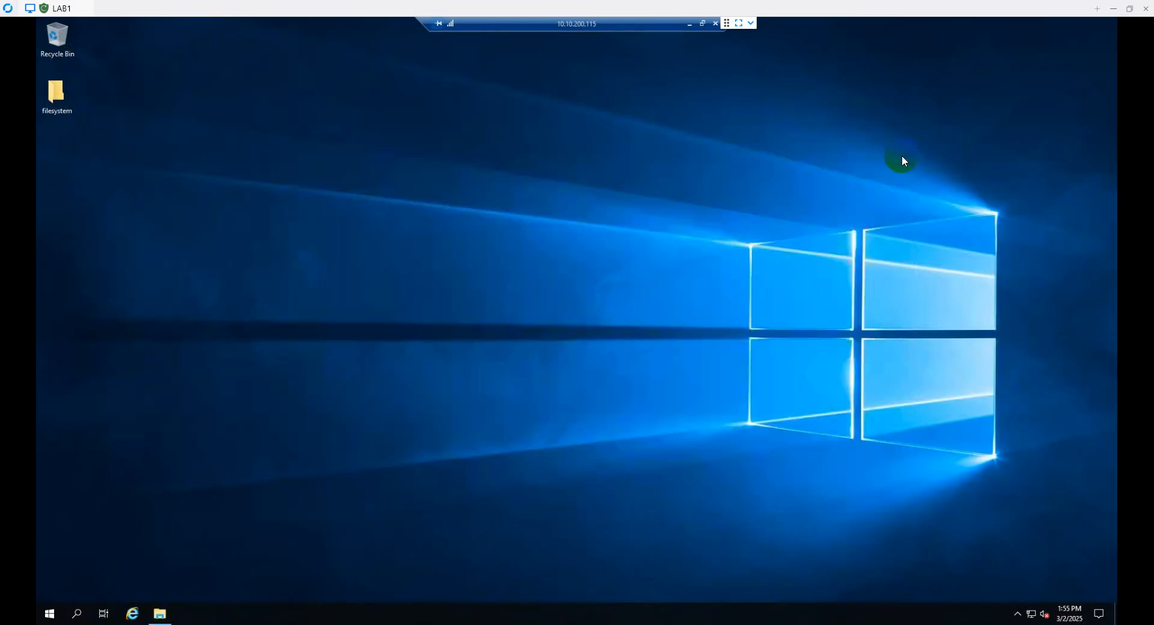
left_click(715, 24)
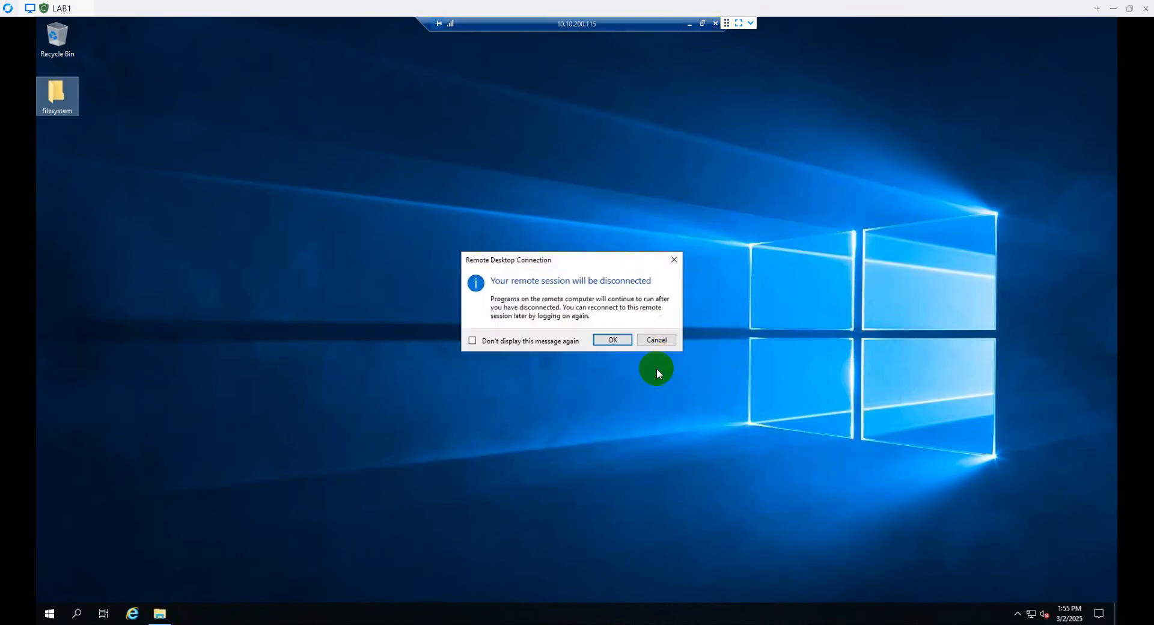
left_click(612, 340)
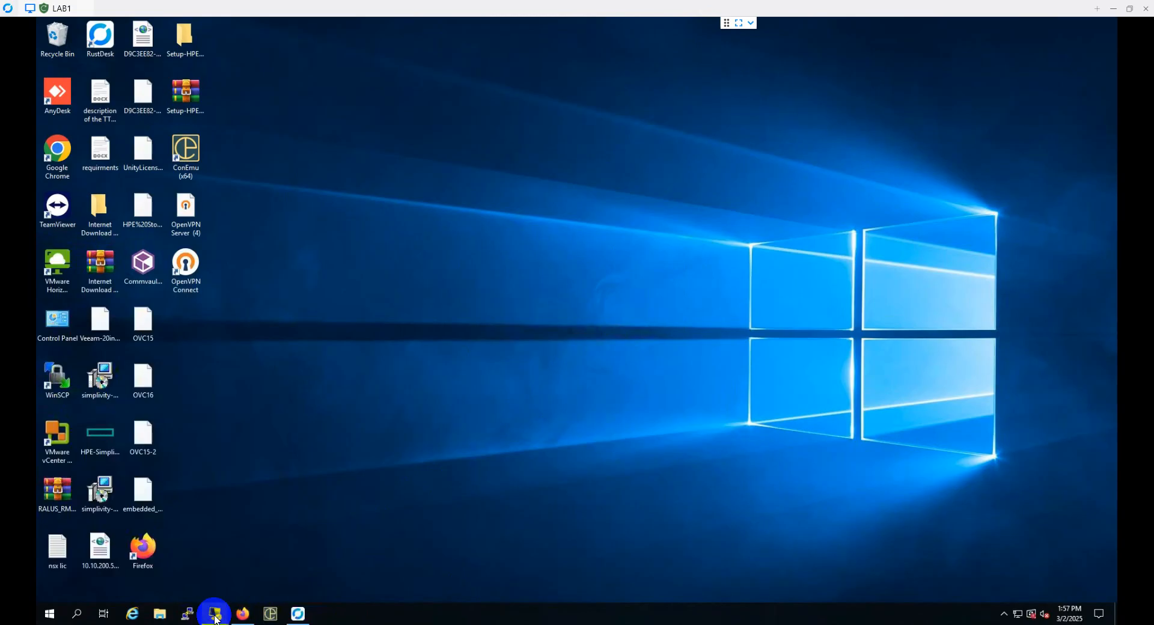
- Switch to the 10.10.200.110 remote session and check the plan assigned to the filesystem server, leaving without saving
mouse_move(215, 613)
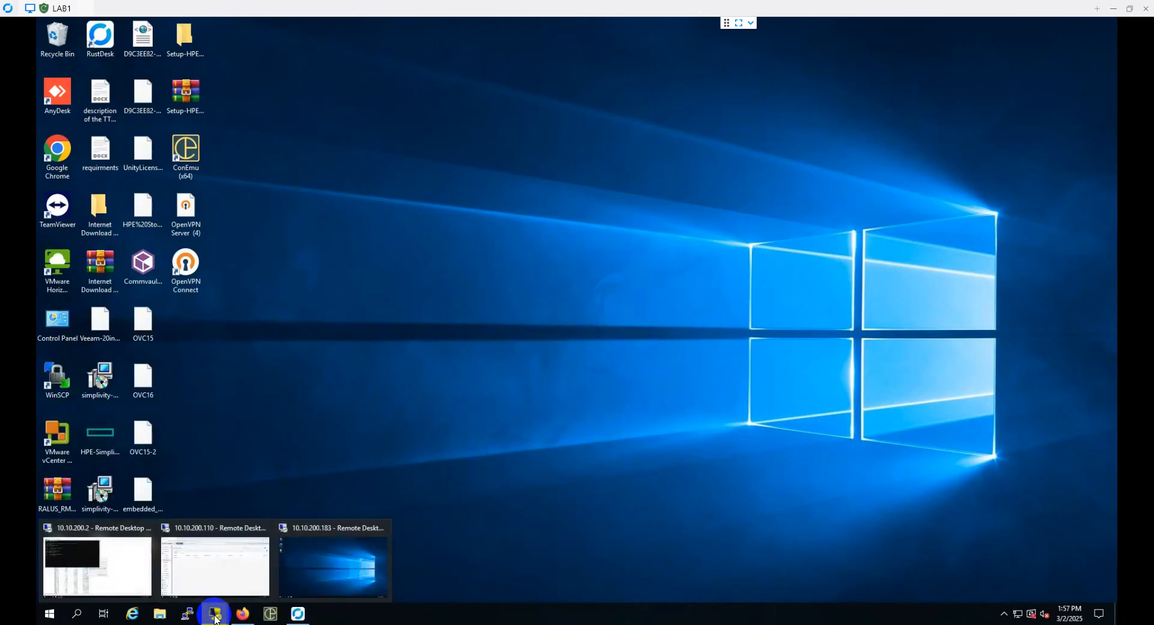
left_click(232, 564)
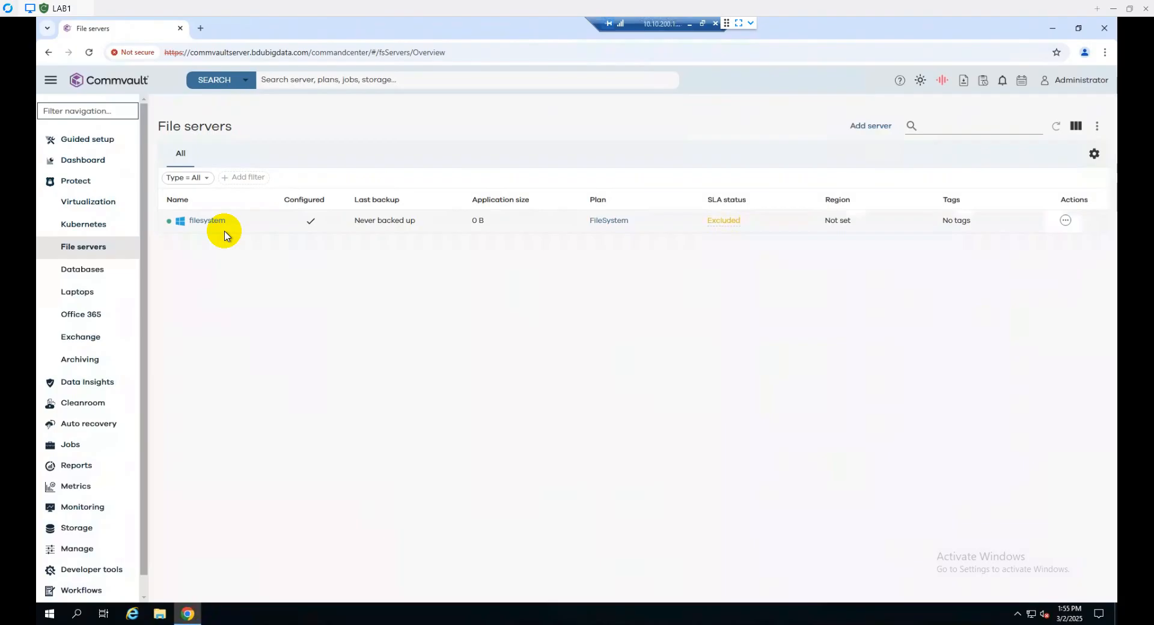
left_click(1065, 222)
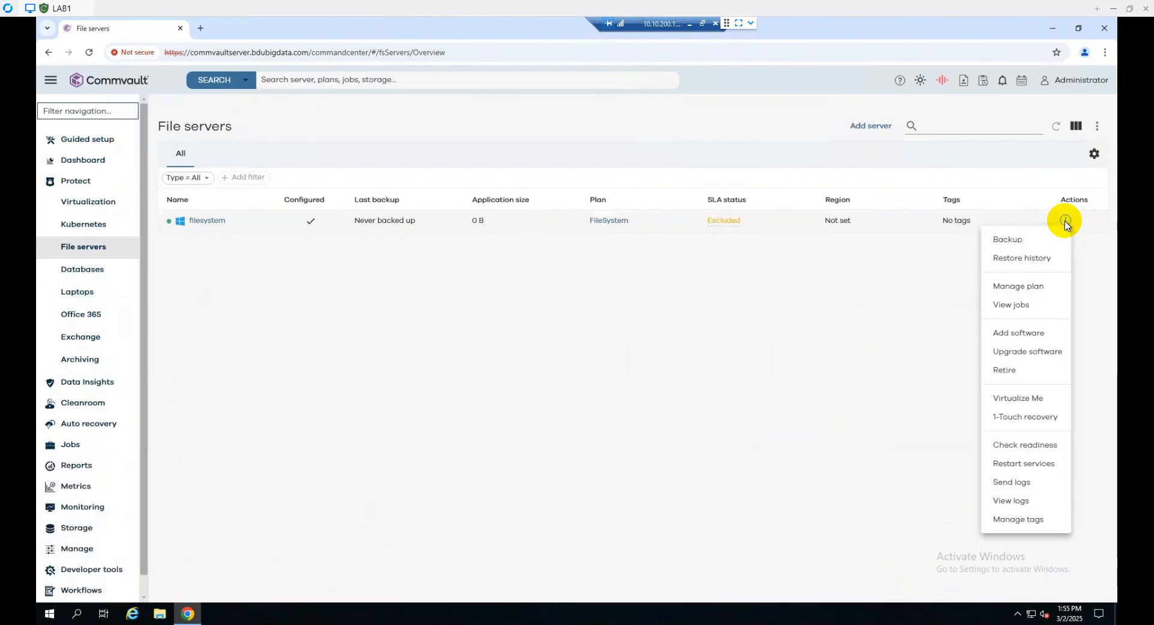
left_click(1031, 290)
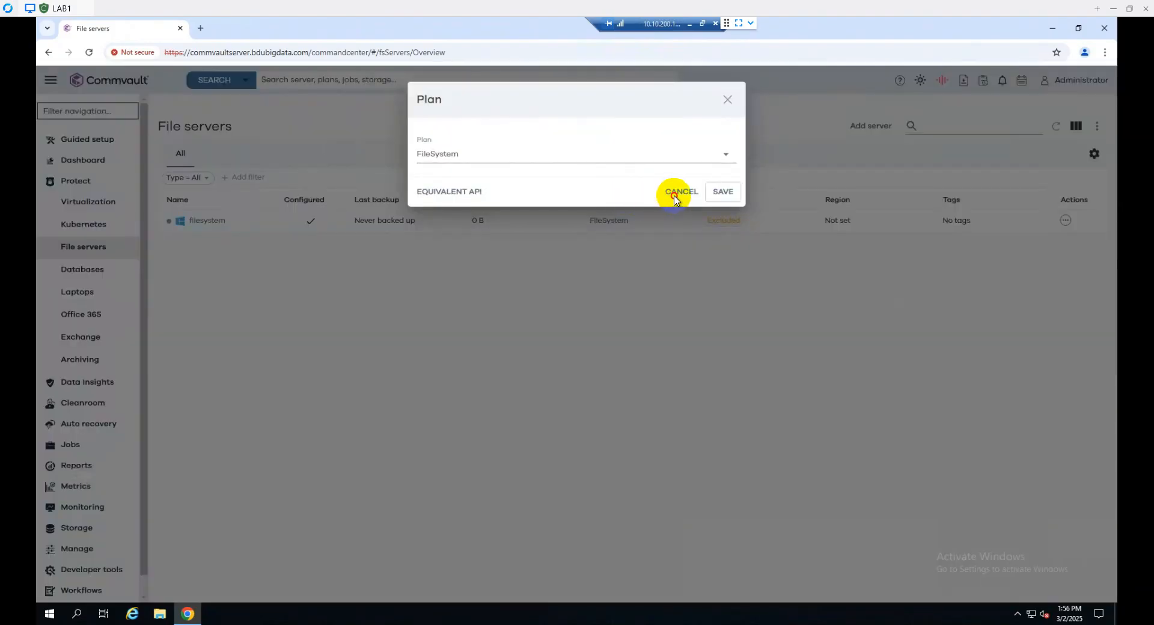
left_click(674, 200)
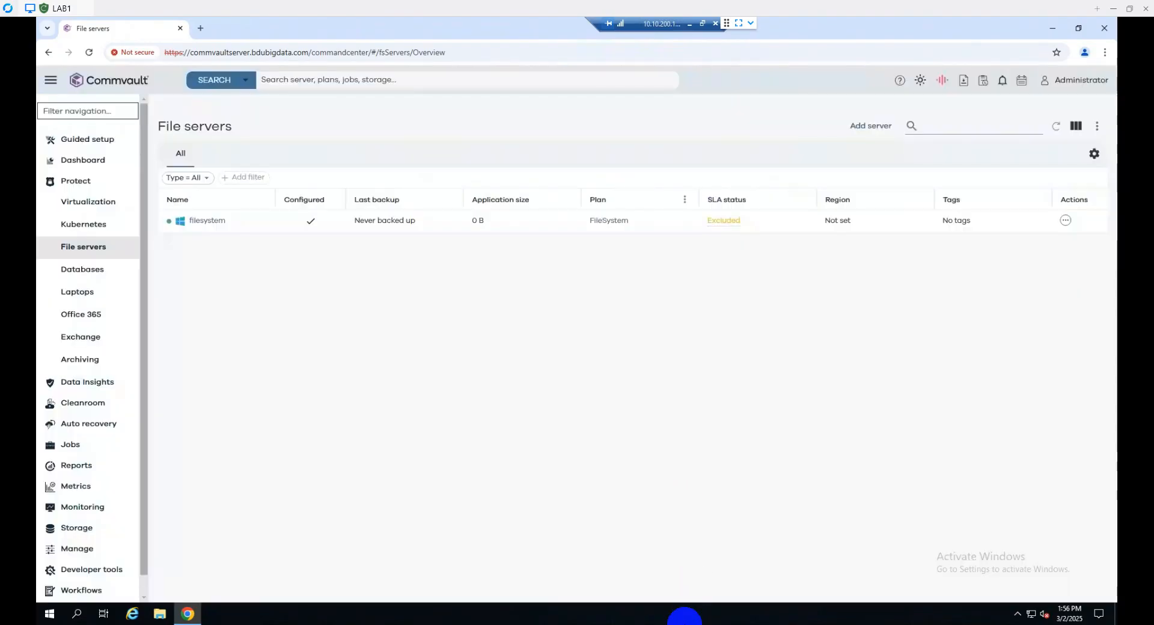
- Open the default subclient of the filesystem file server
left_click(207, 222)
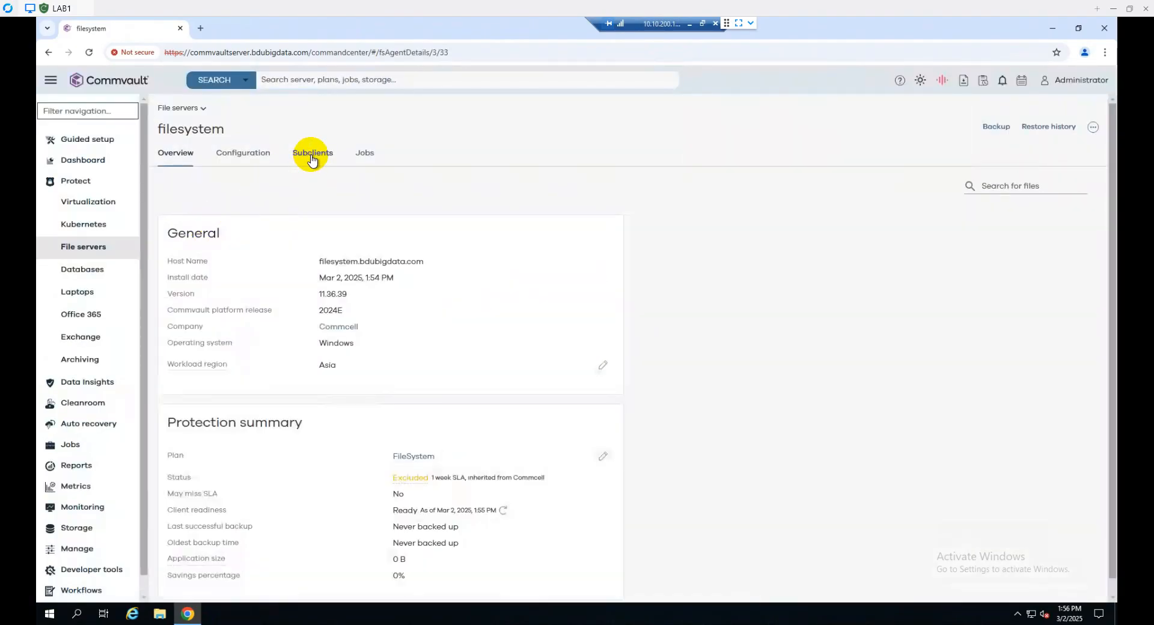
left_click(311, 158)
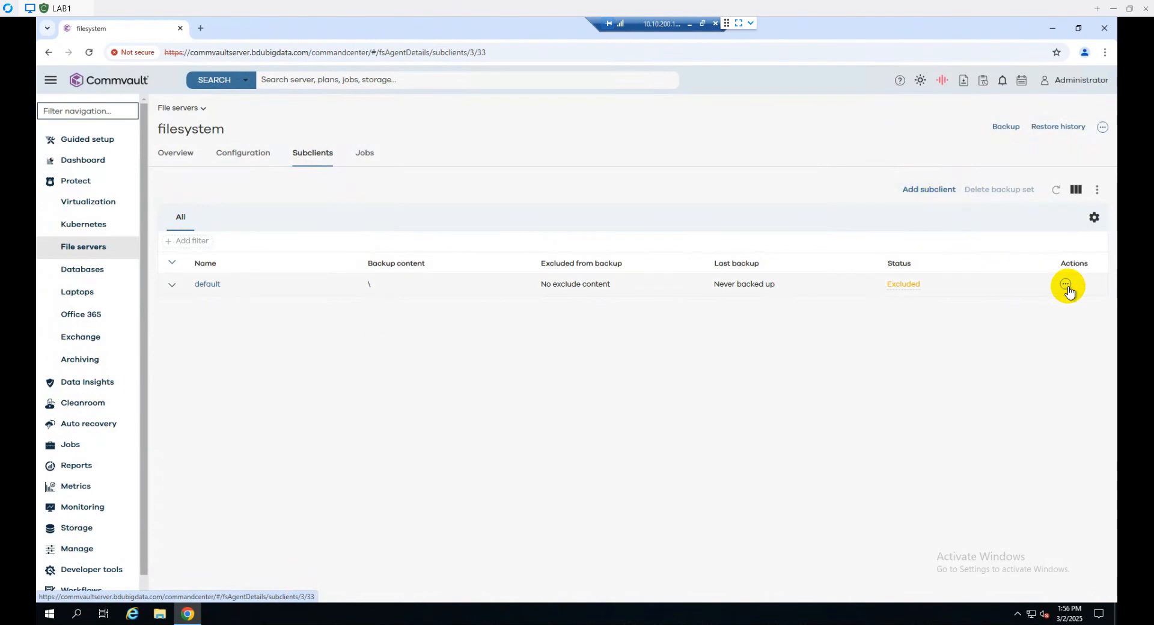
left_click(1066, 285)
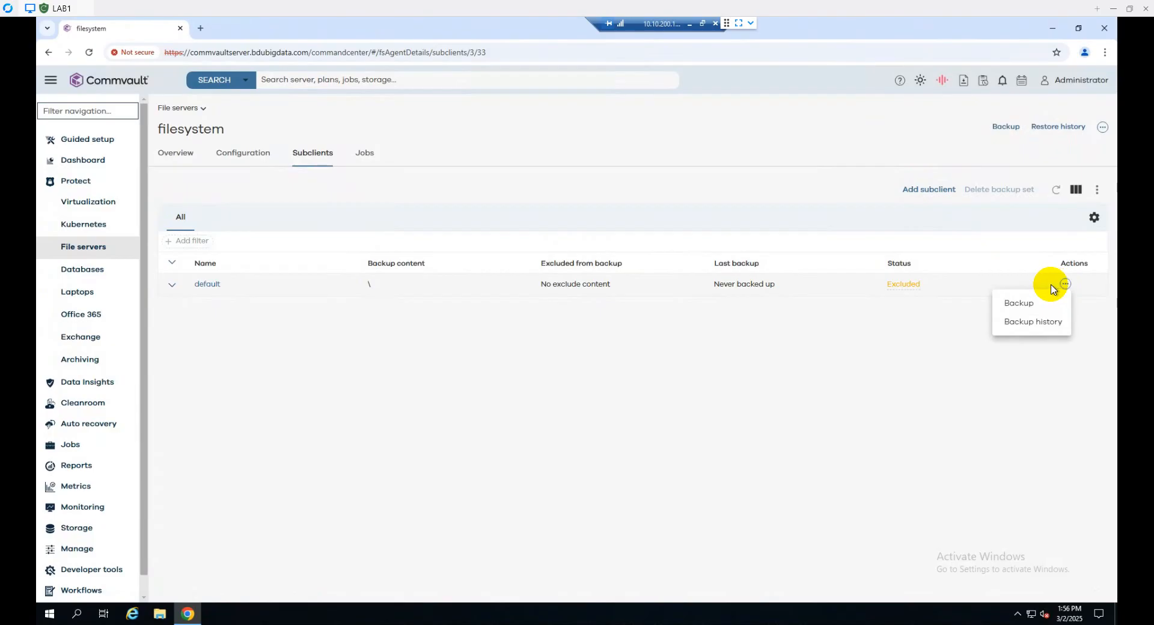
left_click(217, 287)
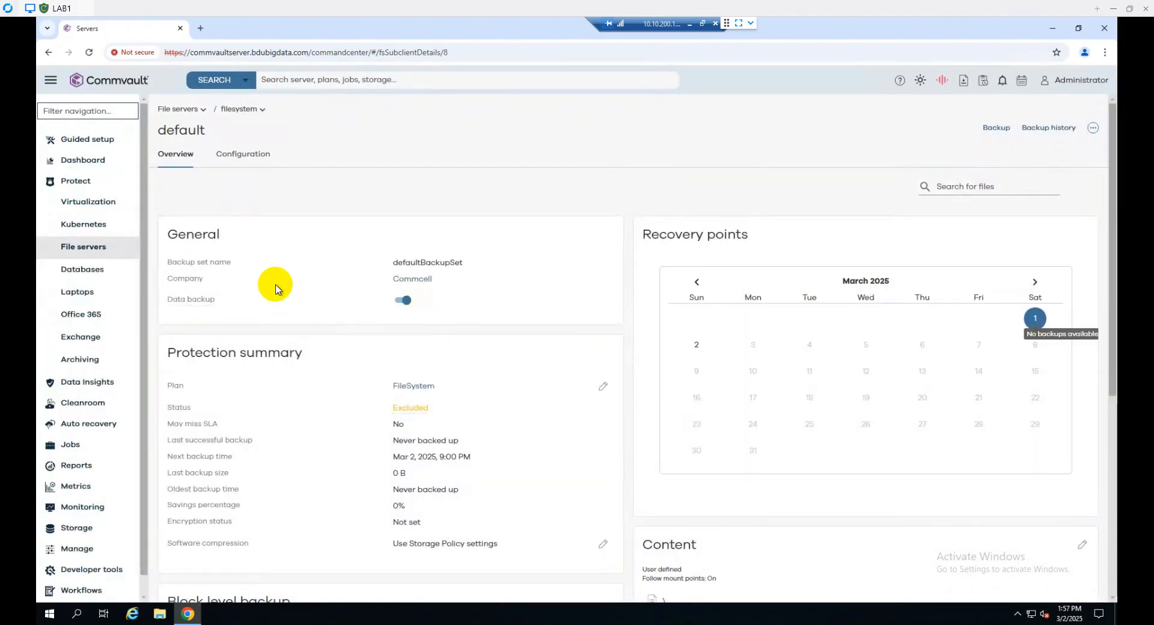
- Review the default subclient's configuration, including its backup destinations, schedules and advanced options
left_click(259, 155)
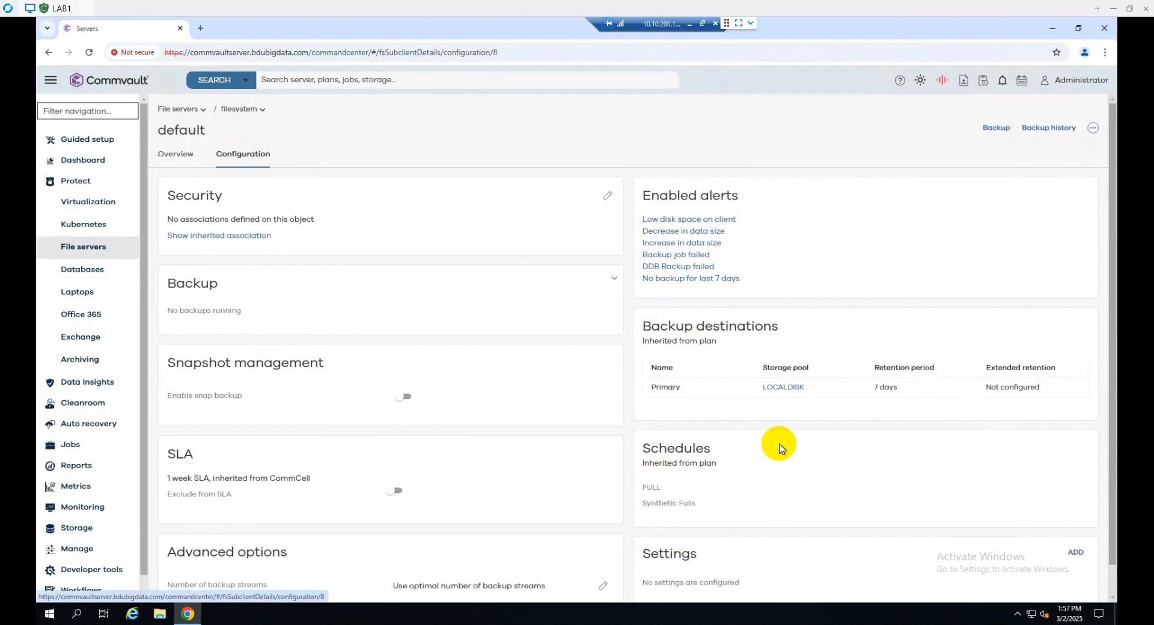
scroll(781, 448, "down", 1)
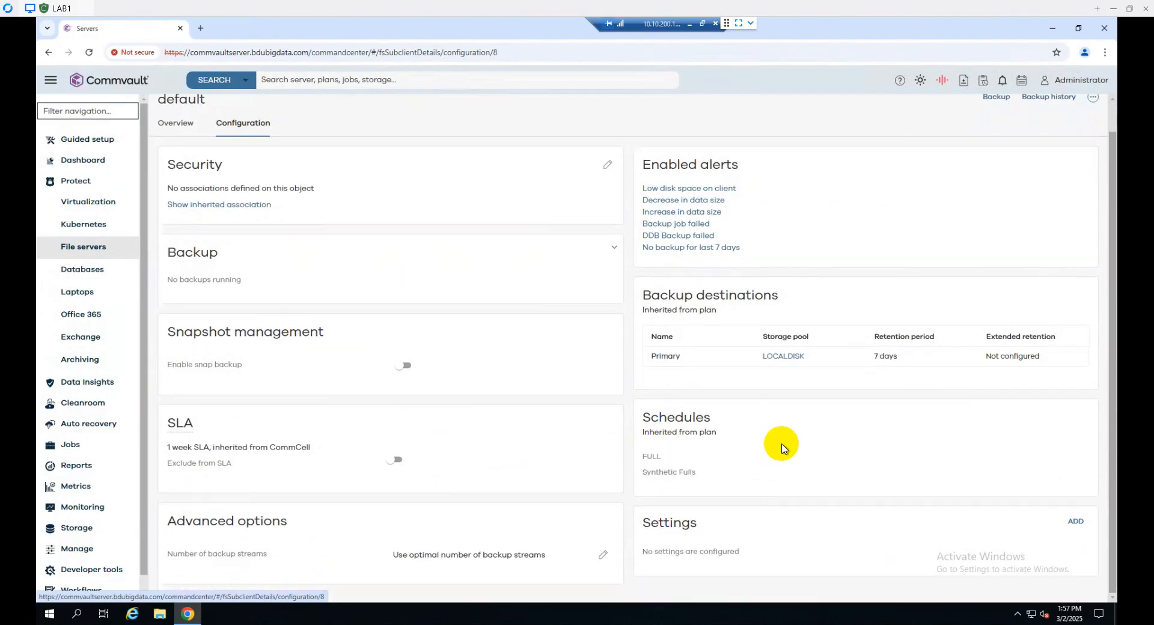
scroll(781, 448, "up", 1)
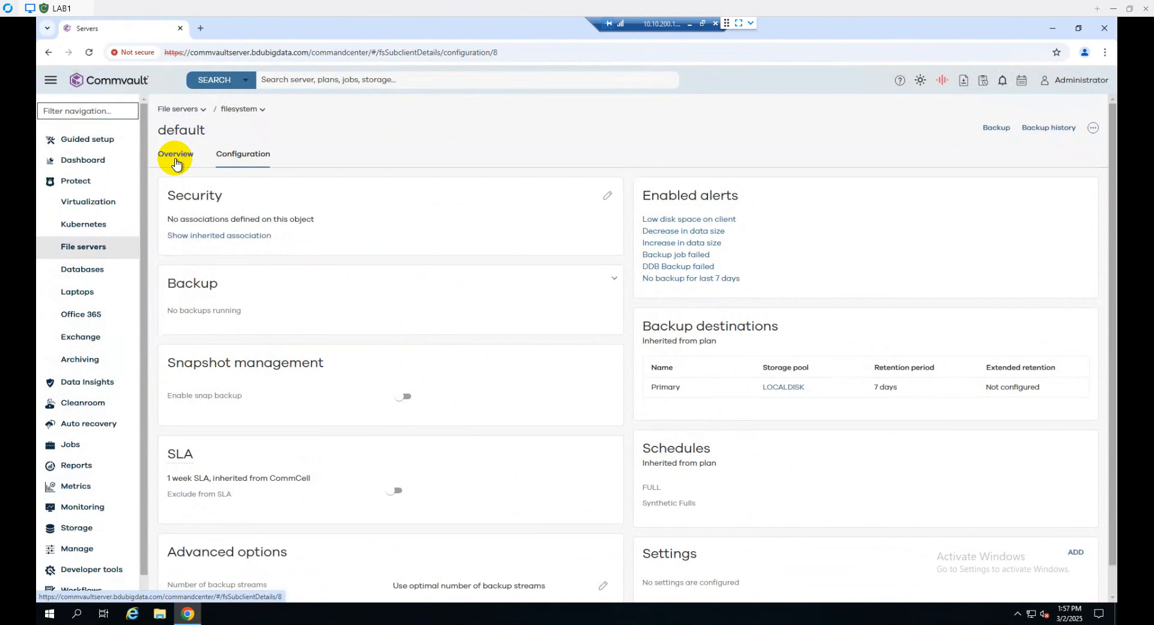
- Open the default subclient's backup content for editing from its overview and start browsing the client for content to add
left_click(175, 161)
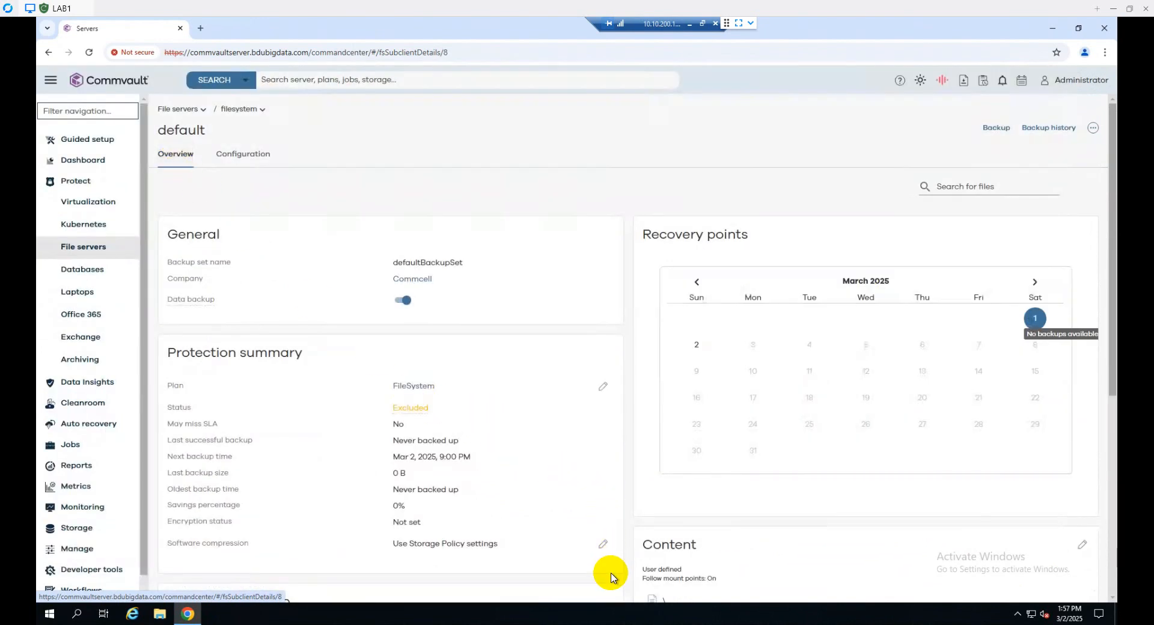
scroll(794, 519, "down", 1)
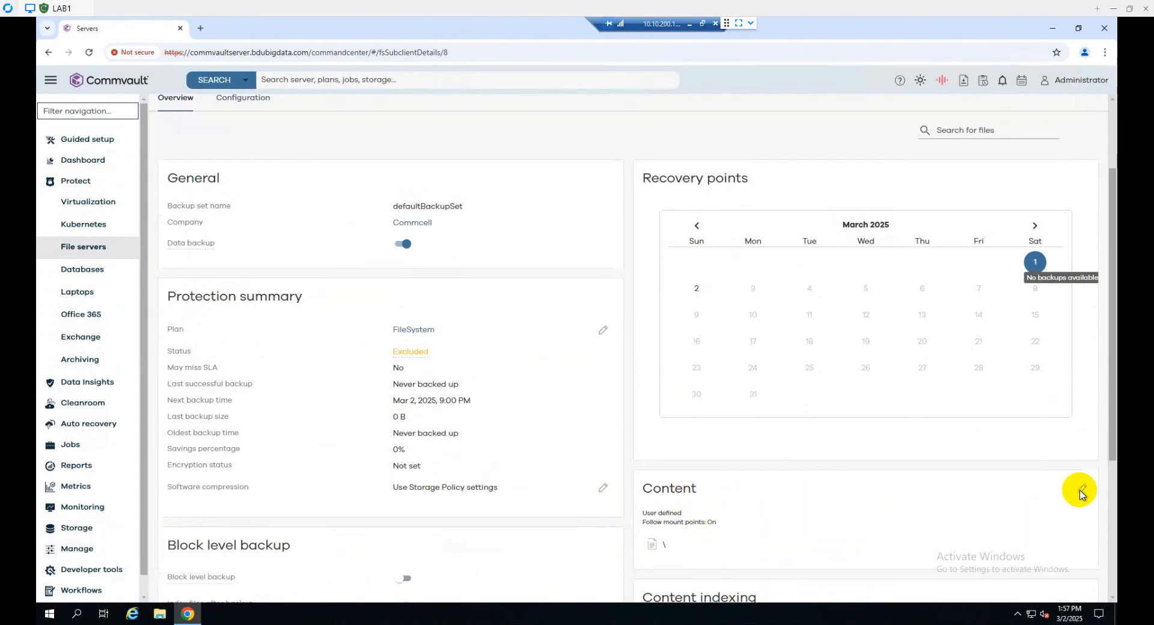
scroll(1081, 495, "down", 1)
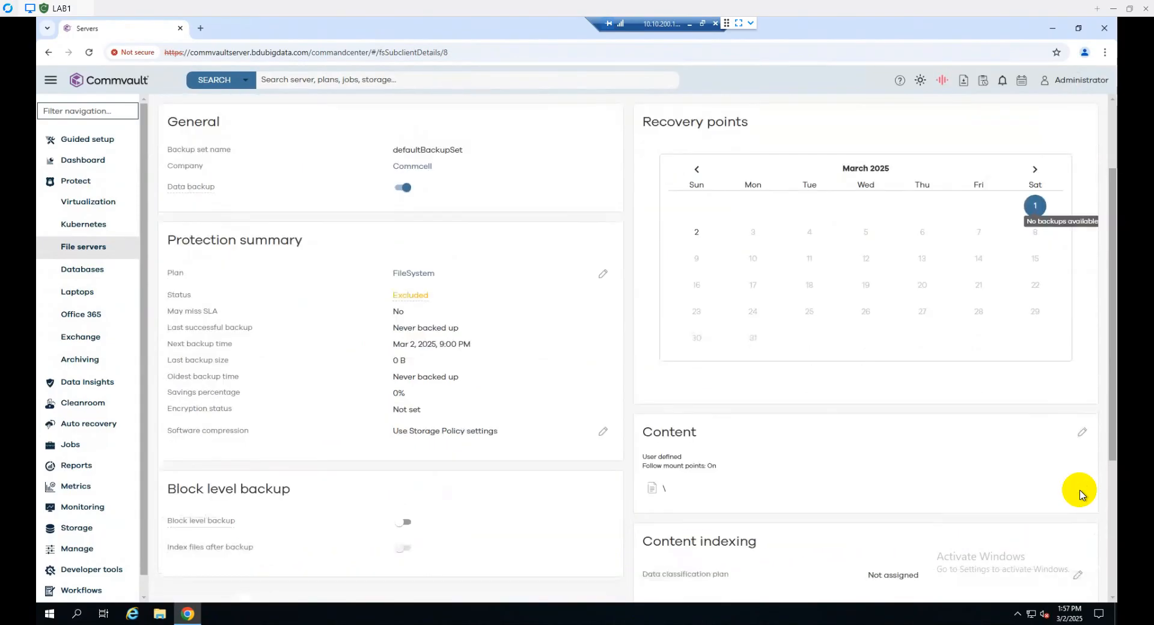
left_click(1083, 433)
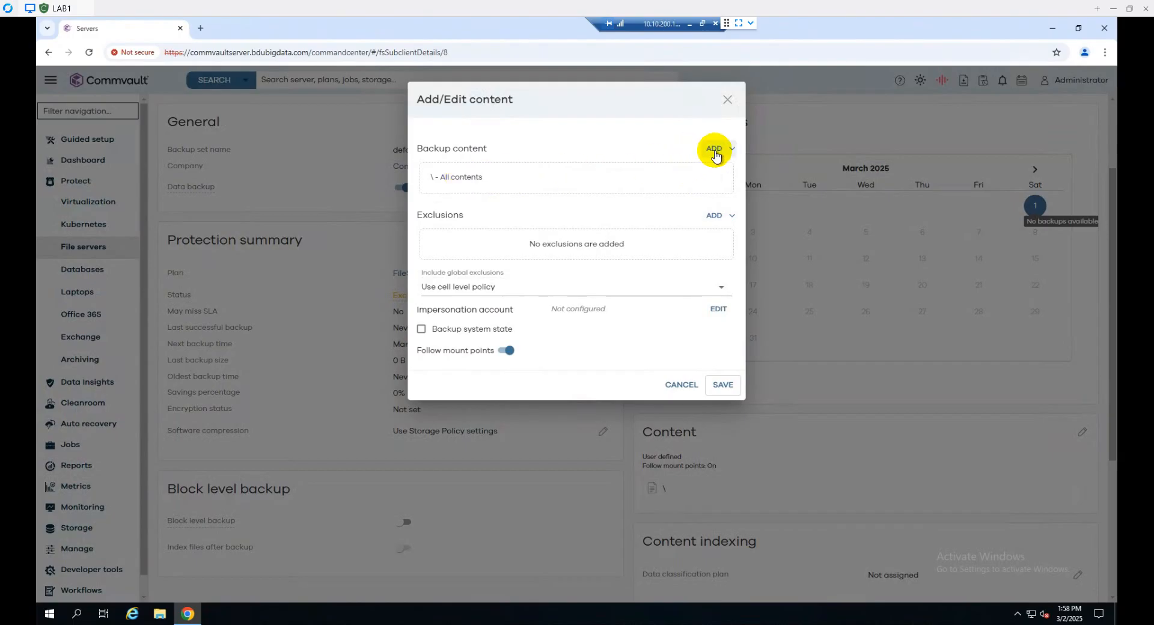
left_click(714, 154)
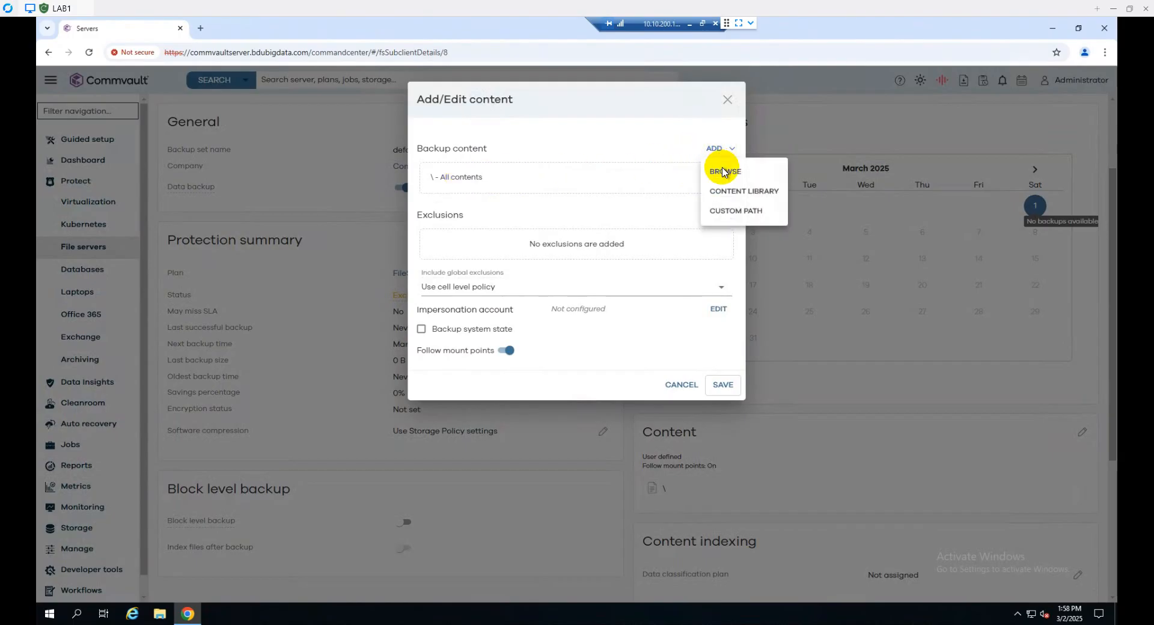
left_click(723, 172)
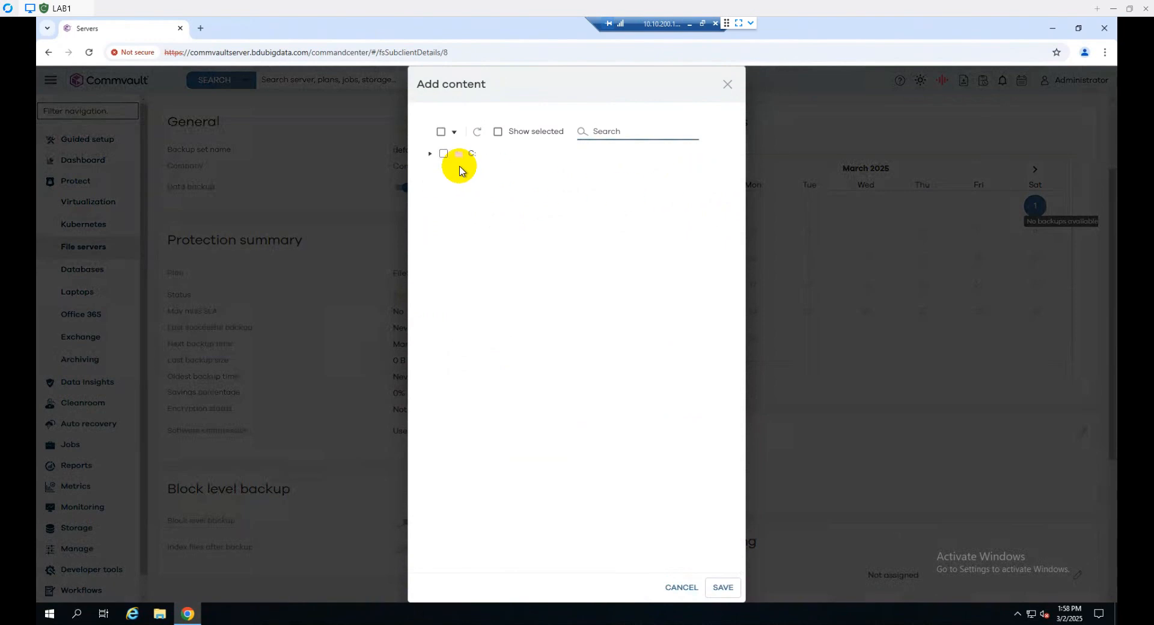
- Set the backup content to the folder C:\Users\Administrator\Desktop\filesystem in place of all contents and save the subclient
left_click(430, 155)
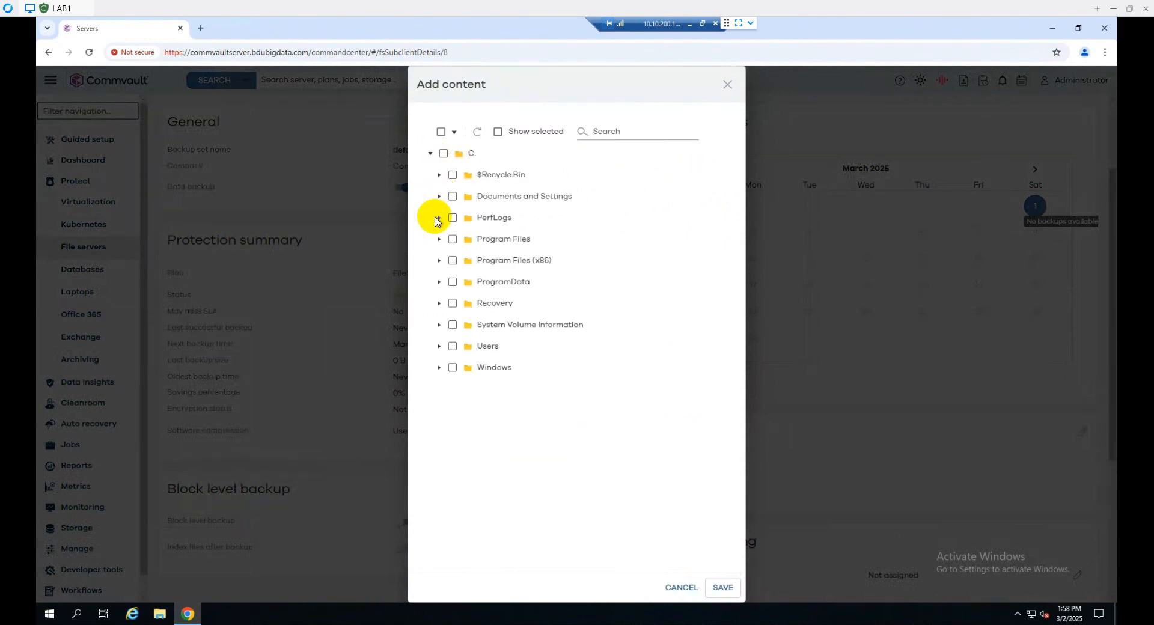
left_click(438, 347)
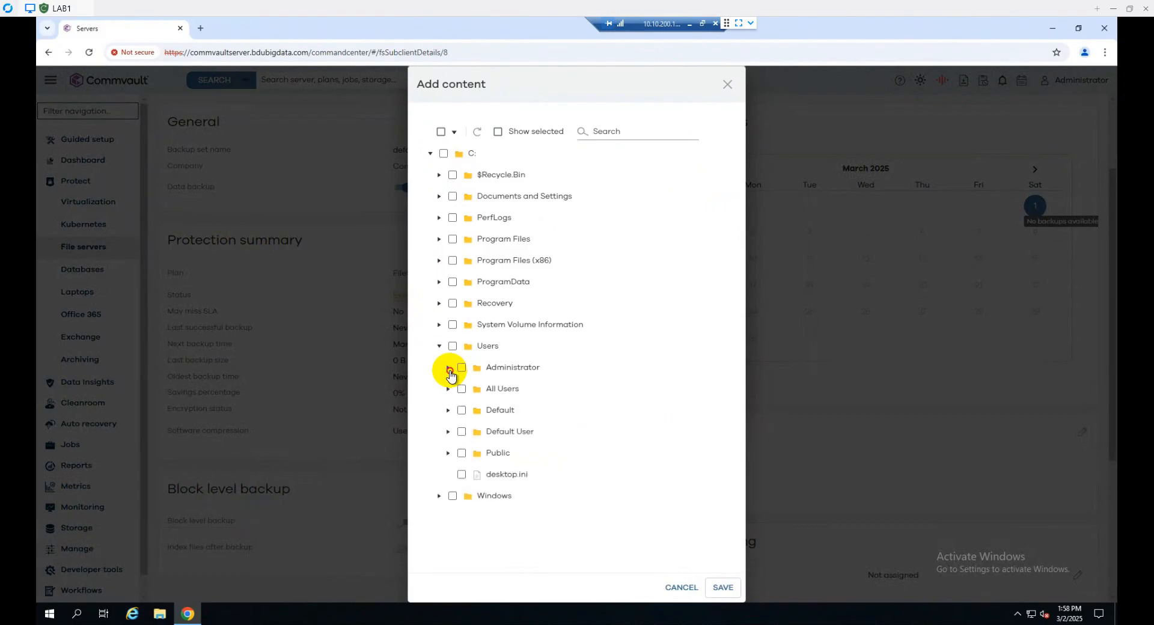
left_click(449, 370)
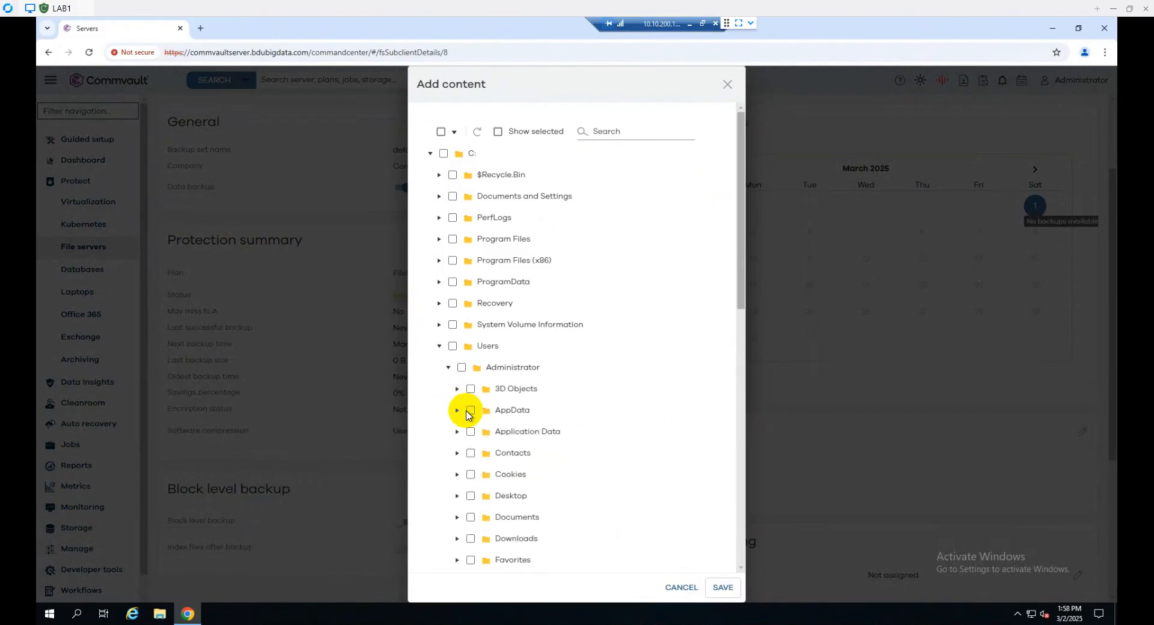
left_click(457, 497)
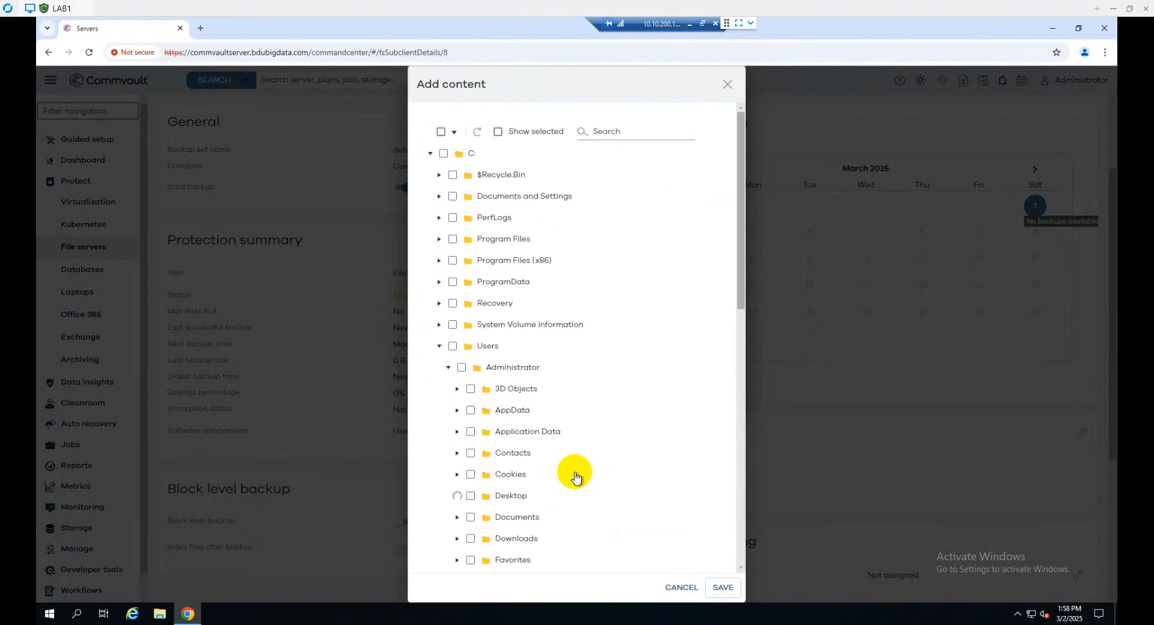
scroll(471, 510, "down", 2)
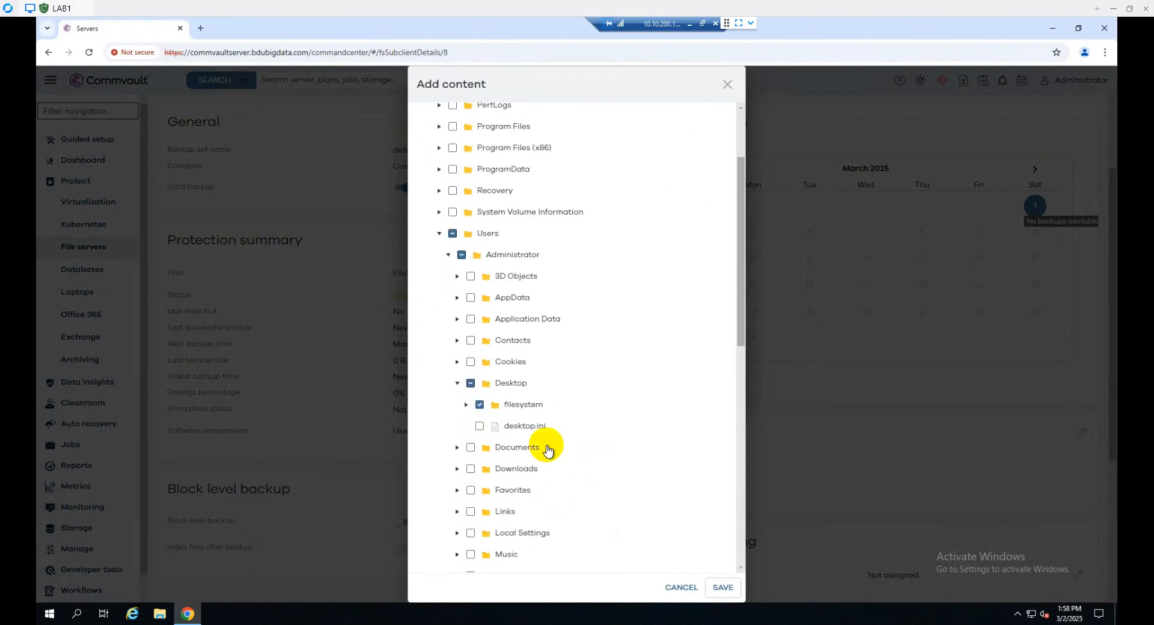
left_click(716, 587)
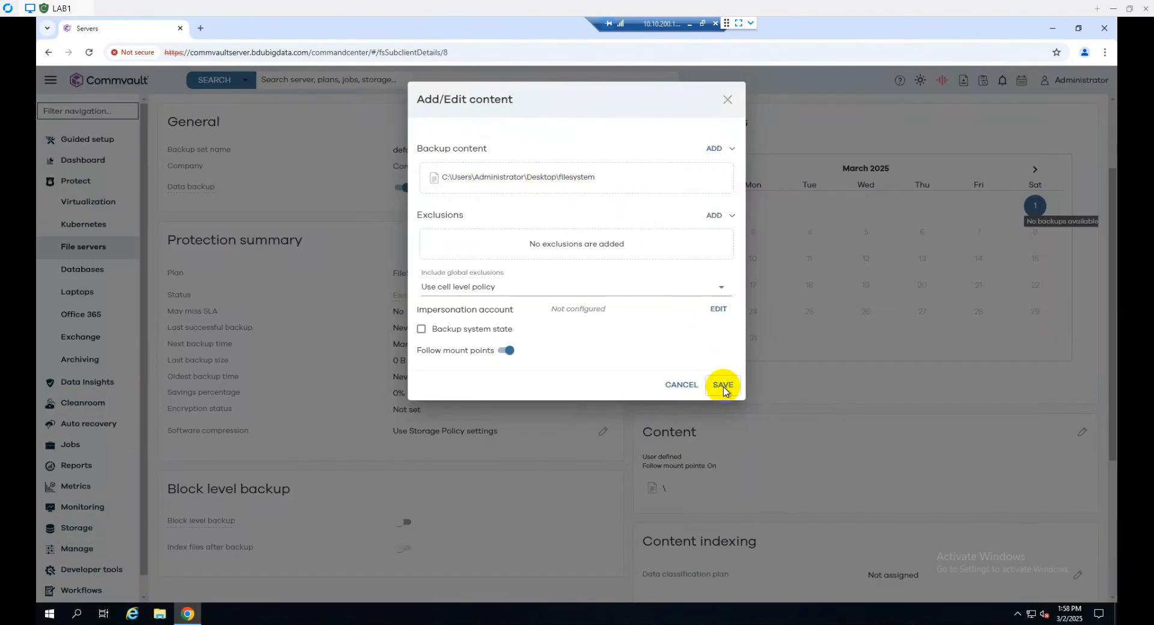
left_click(723, 385)
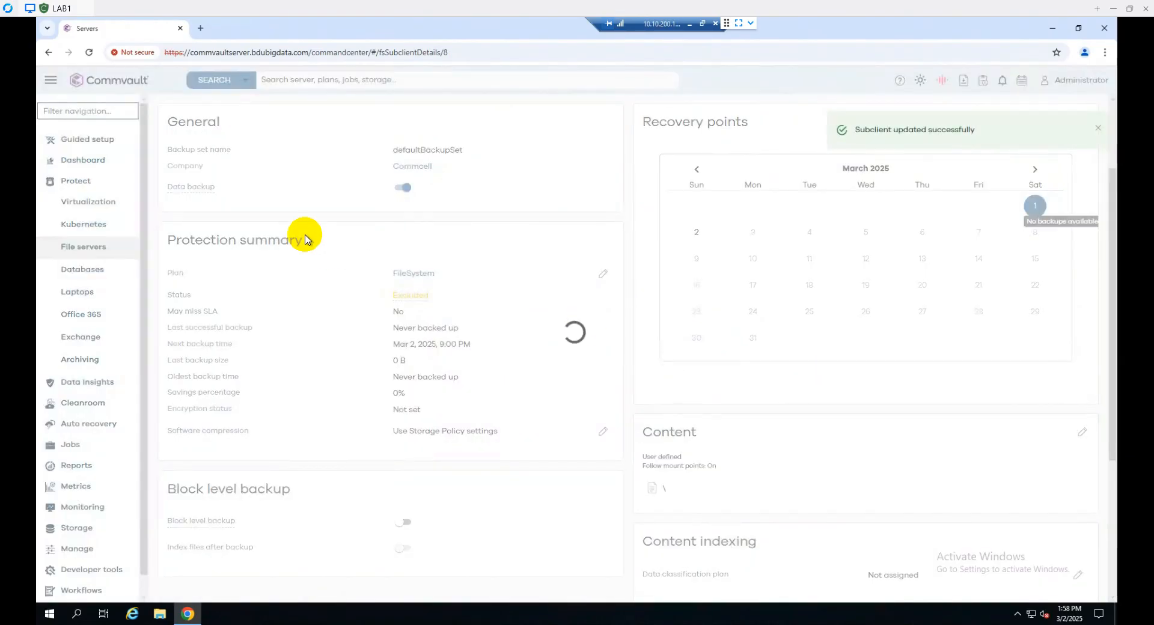
- Start a full backup of the filesystem file server with an email notification when the job completes
left_click(112, 253)
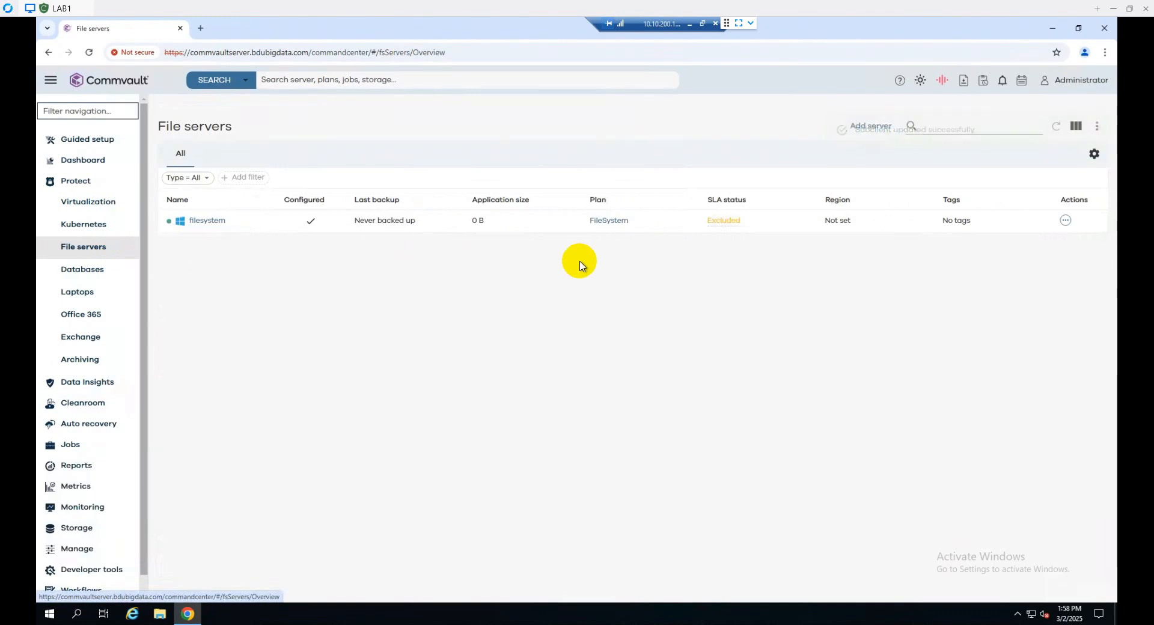
left_click(1065, 221)
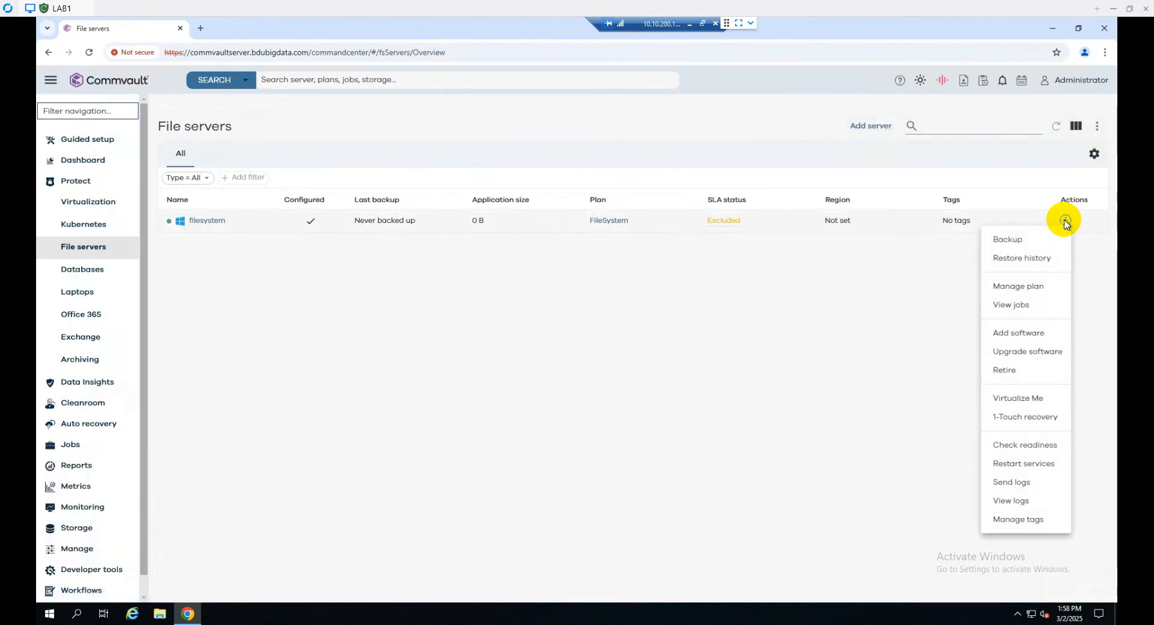
left_click(1022, 240)
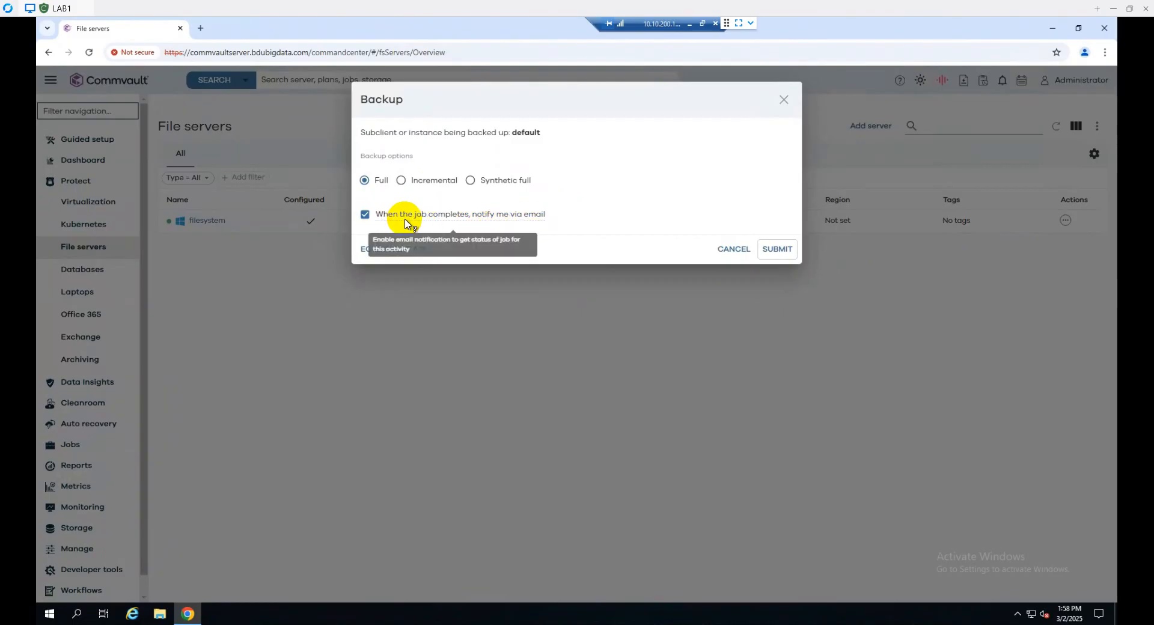
left_click(779, 251)
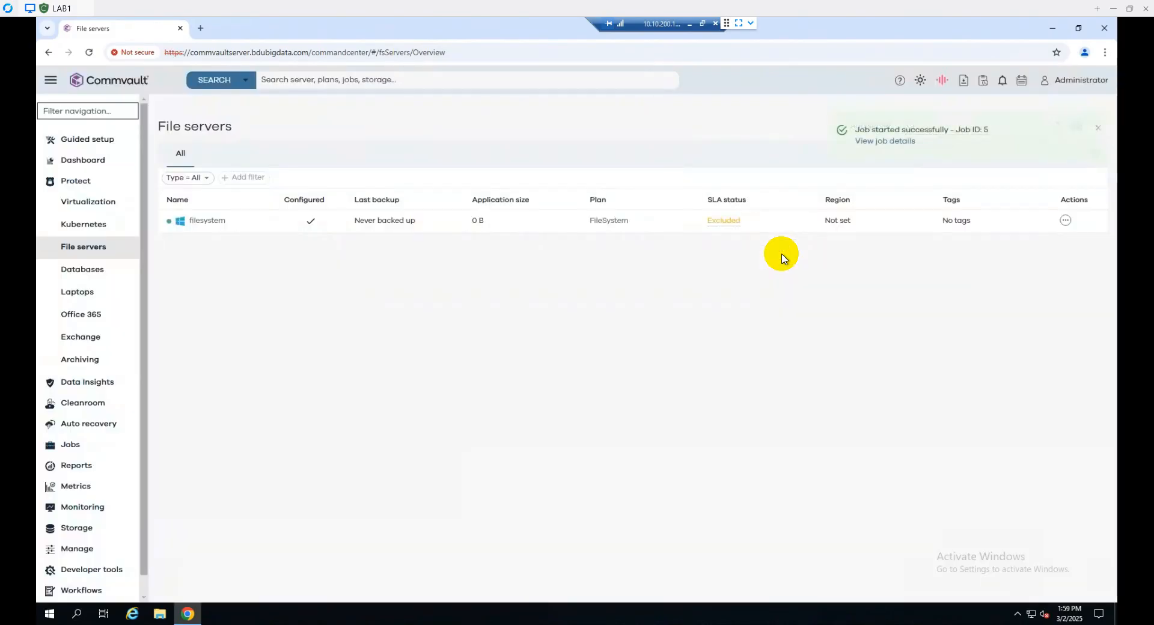
- Open the details of the started backup job and examine its progress information
left_click(900, 143)
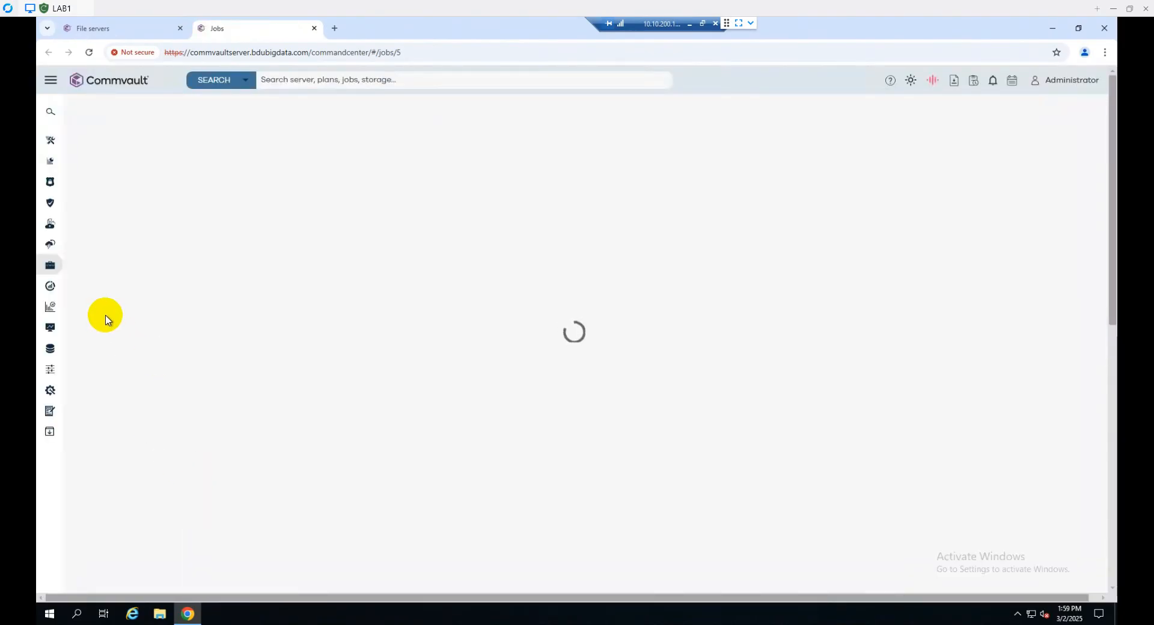
left_click(51, 81)
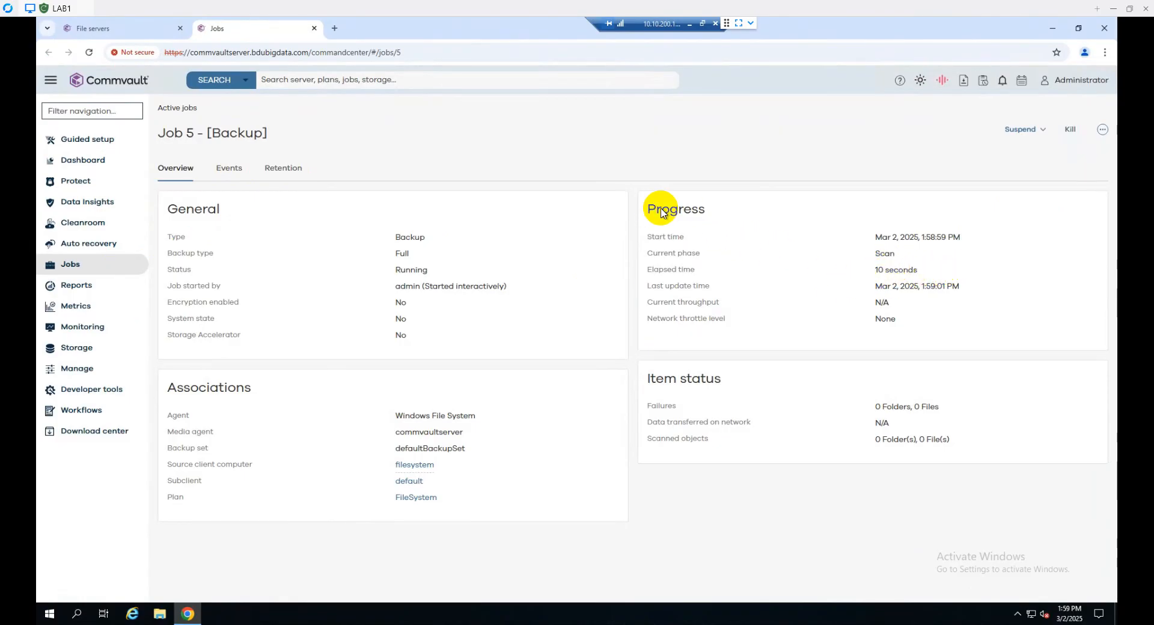
left_click_drag(678, 208, 648, 209)
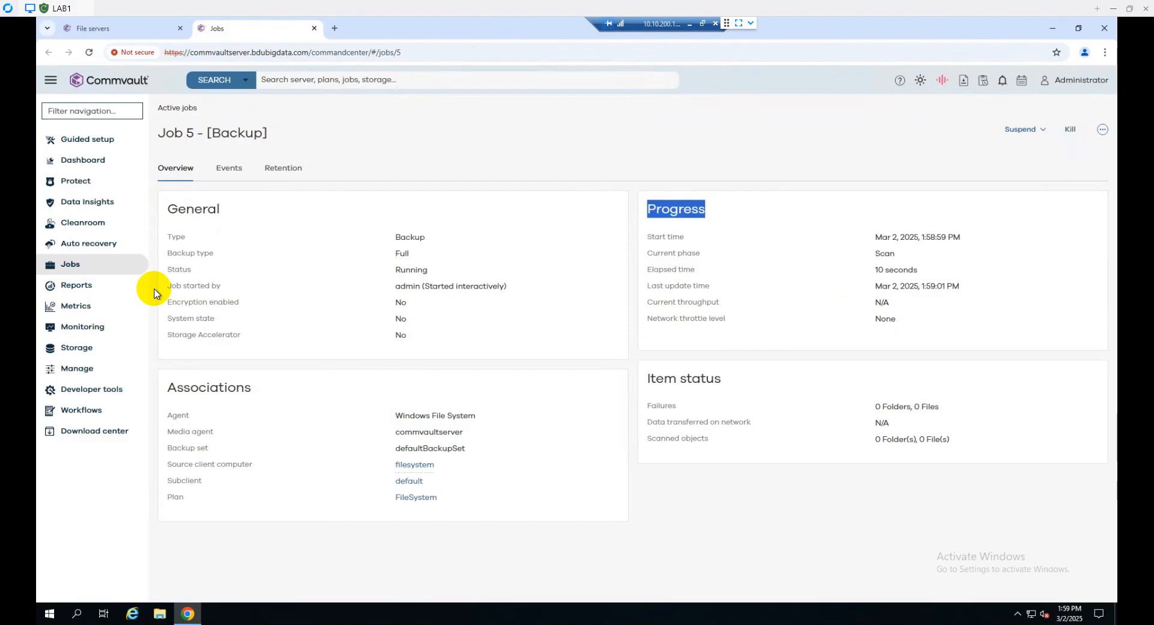
- Open the logs of the filesystem backup job from the active jobs list and read through to their end
left_click(83, 271)
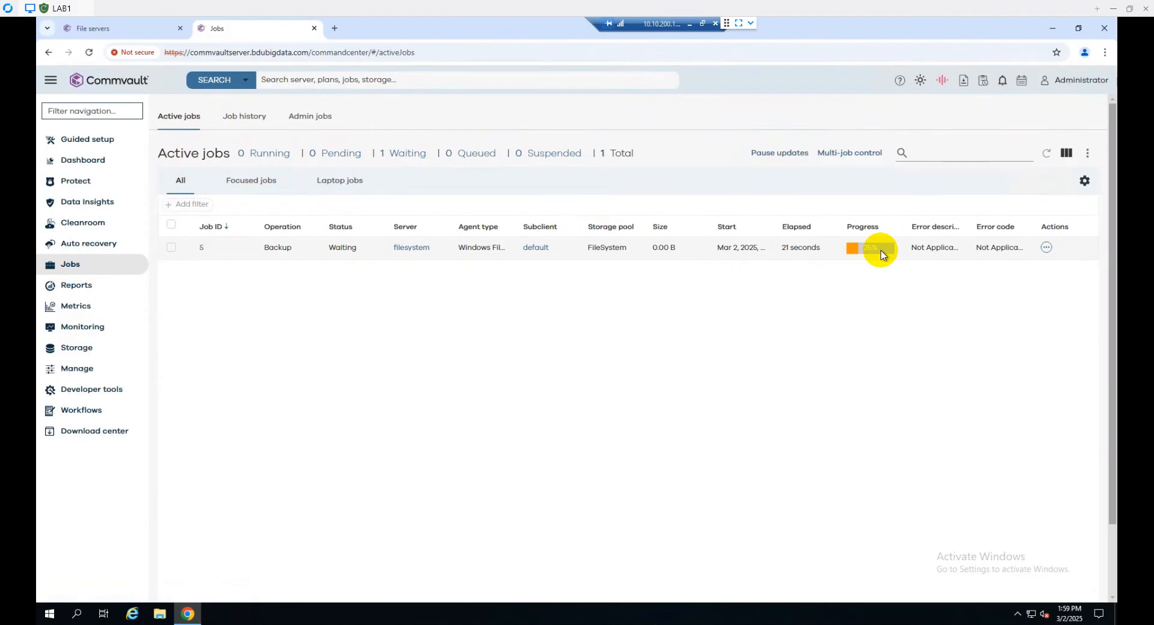
left_click(1047, 249)
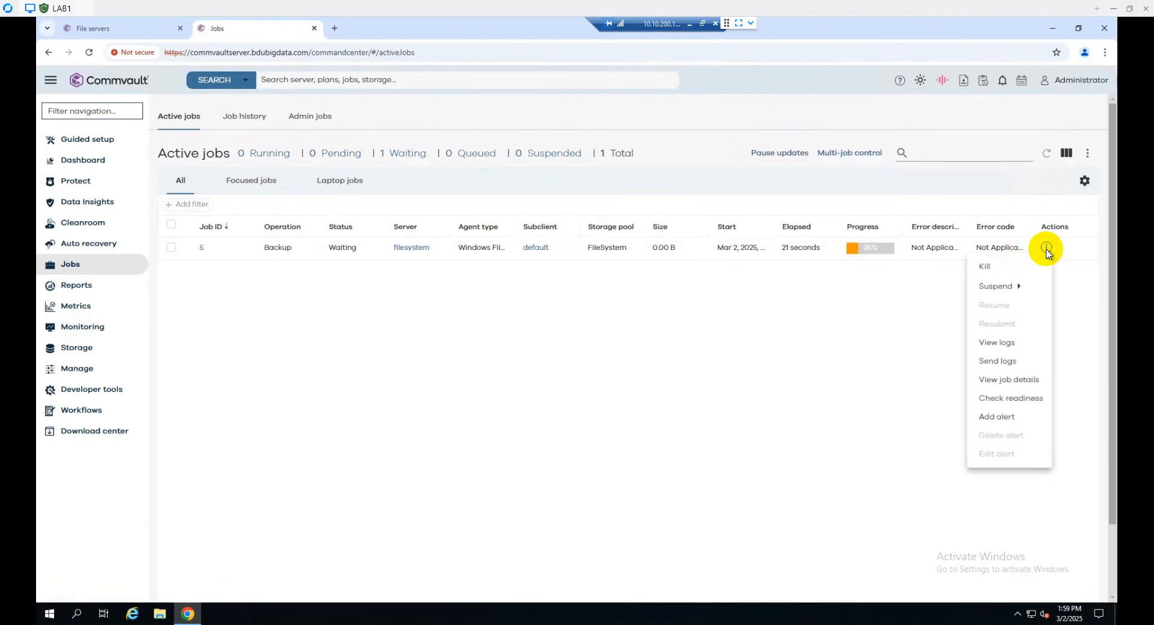
left_click(1014, 345)
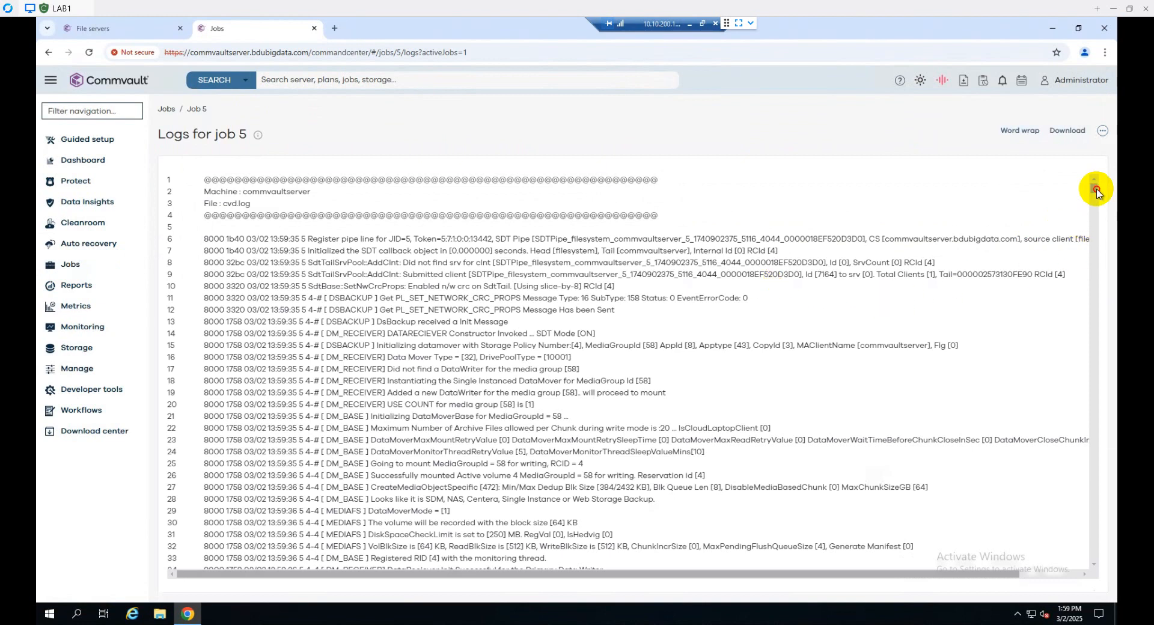
scroll(1100, 372, "down", 2)
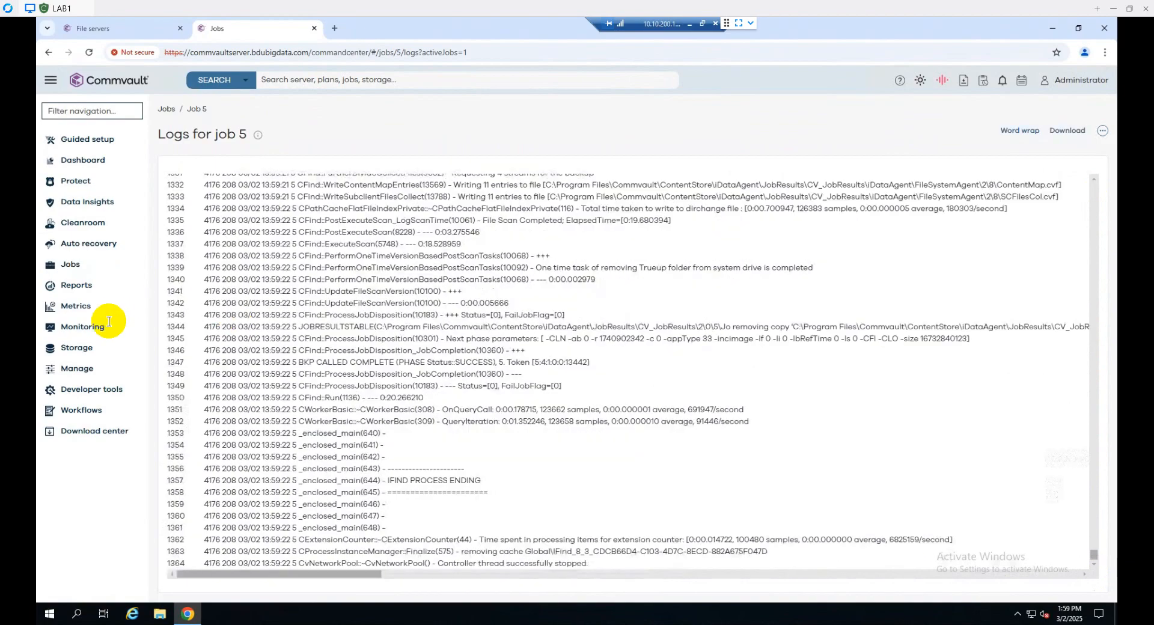
- Return to the active jobs and check the backup job's status and available actions
left_click(73, 267)
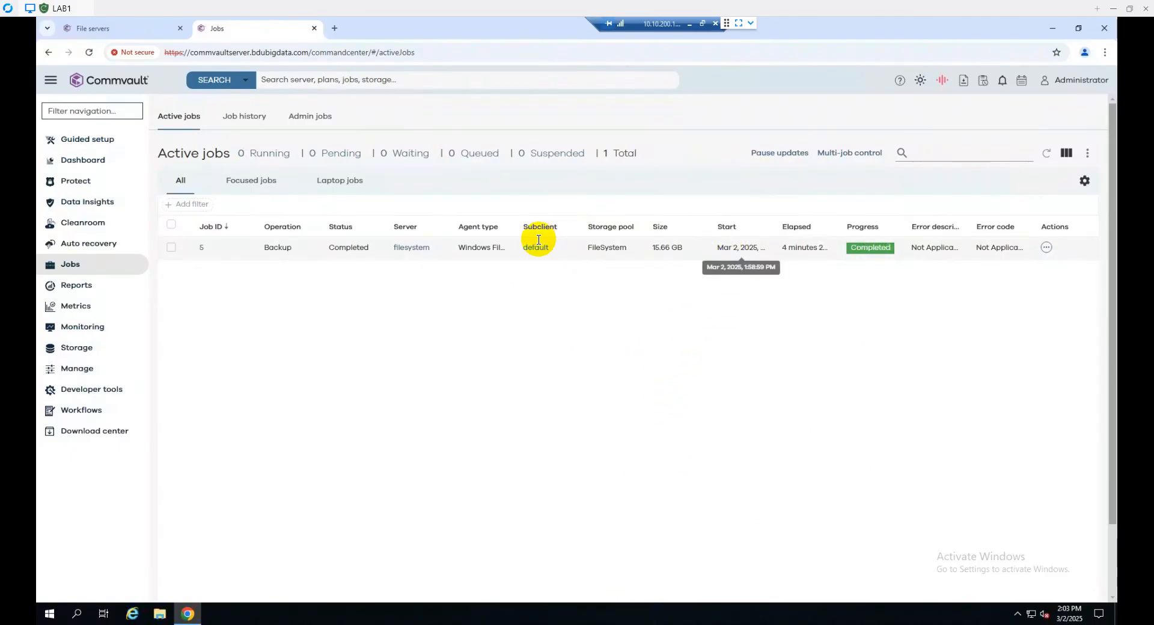
left_click(1046, 248)
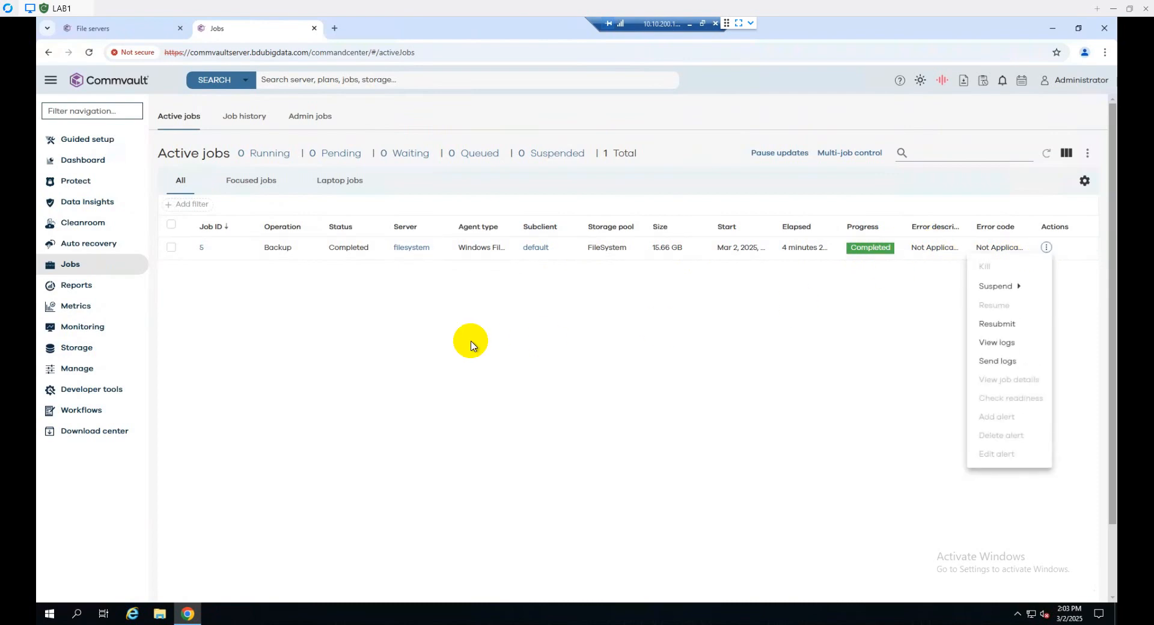
left_click(472, 346)
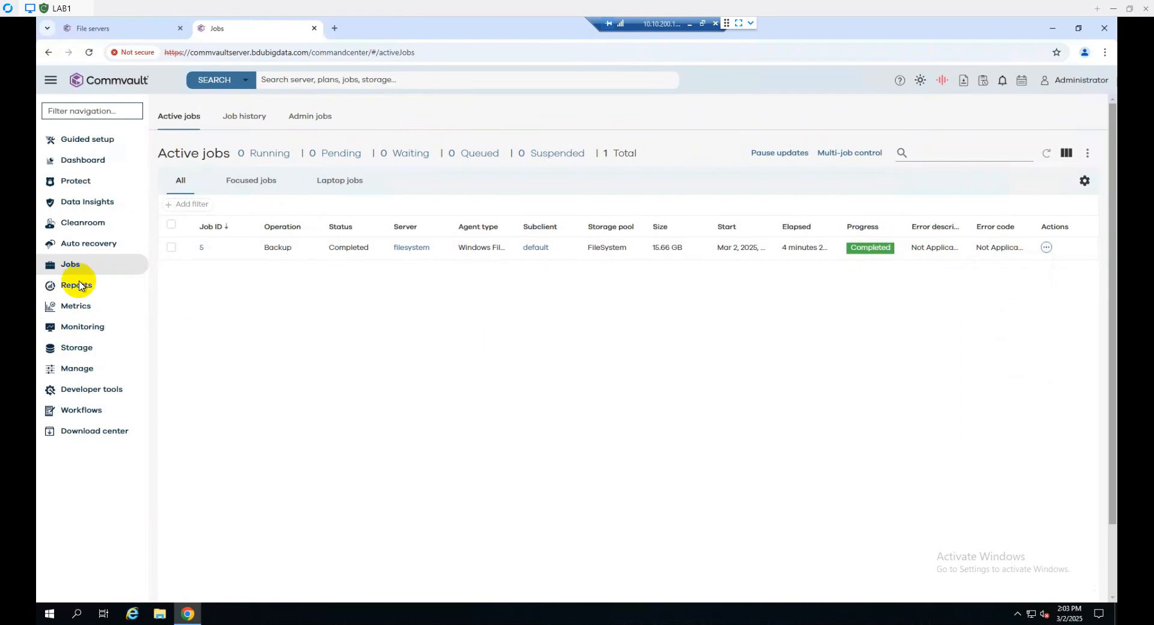
- Open the file servers list and refresh it to check the filesystem server's last backup
left_click(77, 182)
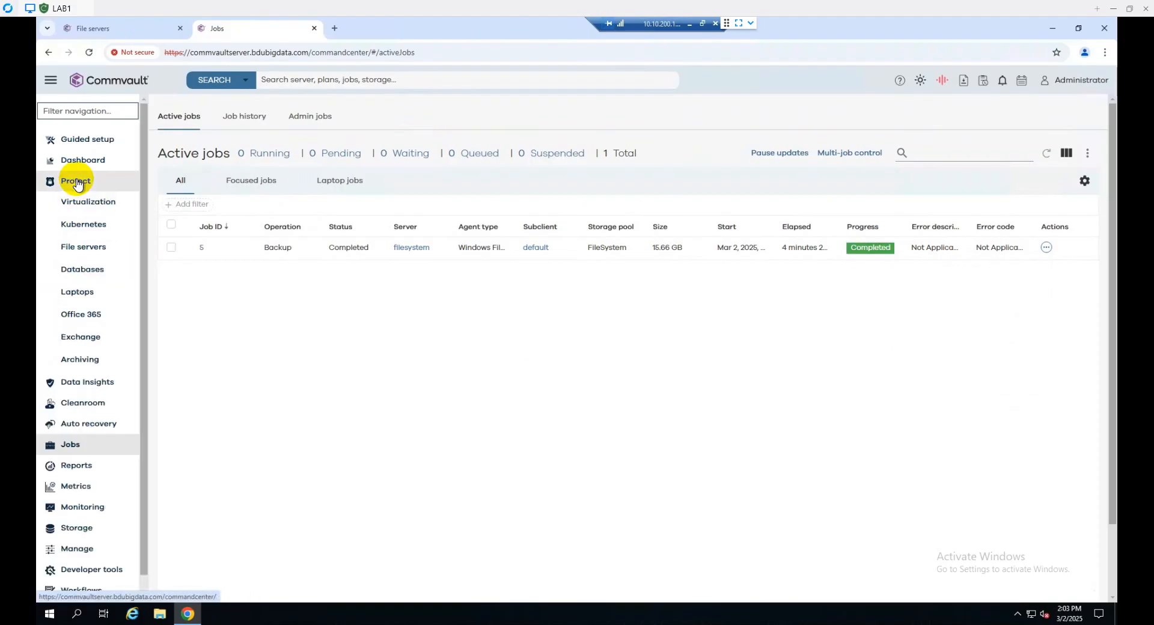
left_click(92, 252)
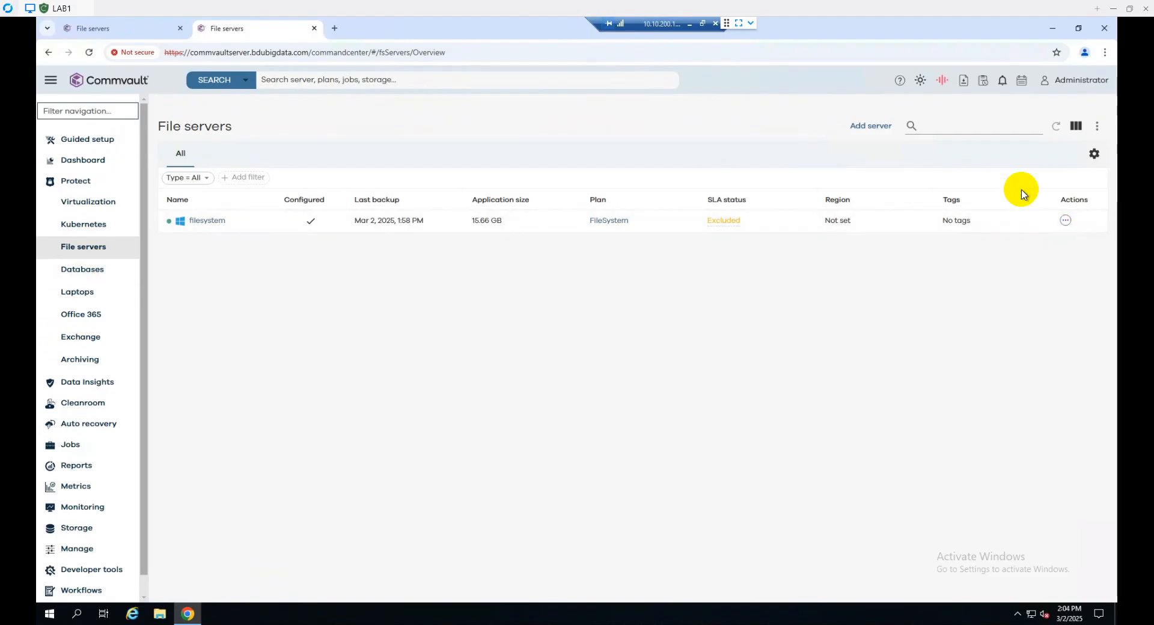
left_click(1058, 131)
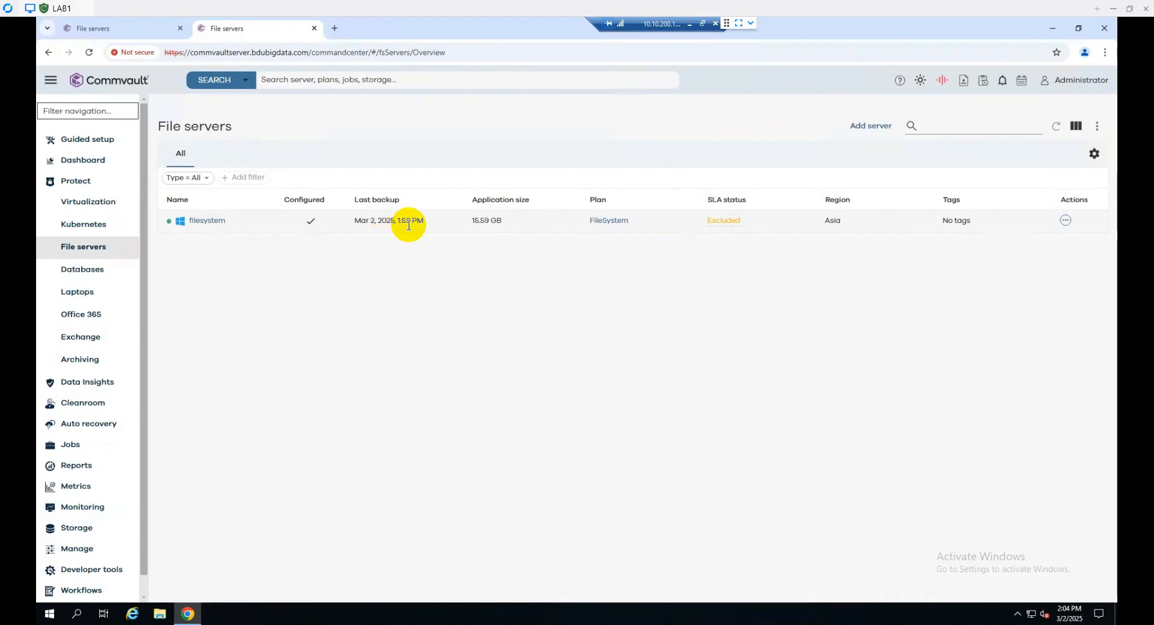
- Open the filesystem server's backup content for restore and select the filesystem folder under C:\Users\Administrator\Desktop
left_click(1066, 223)
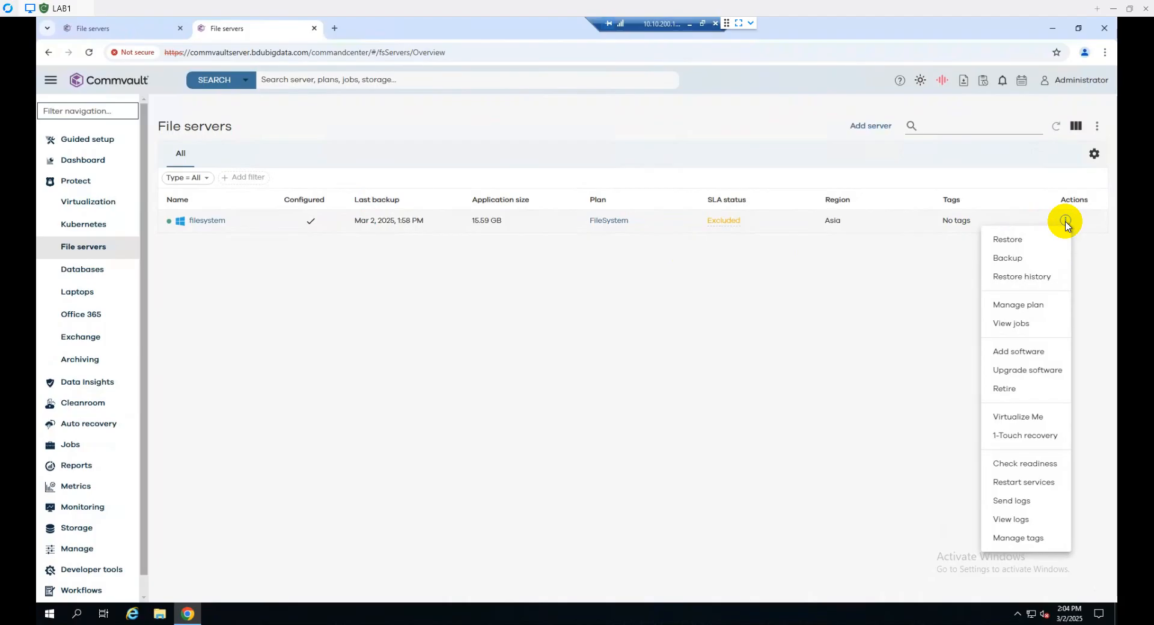
left_click(1019, 246)
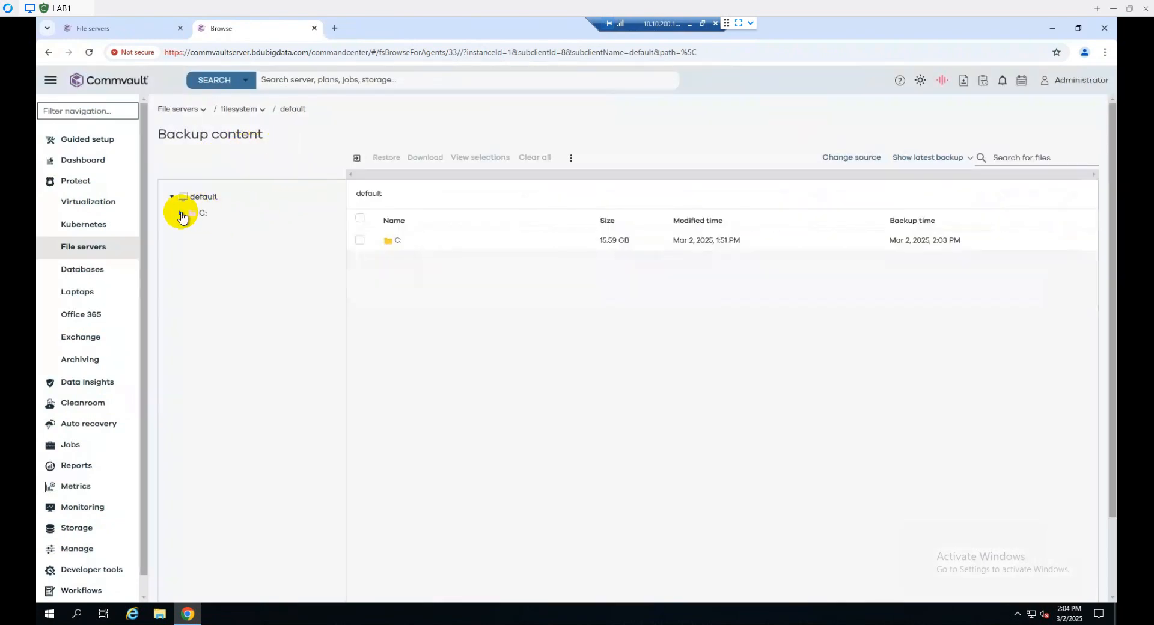
left_click(181, 214)
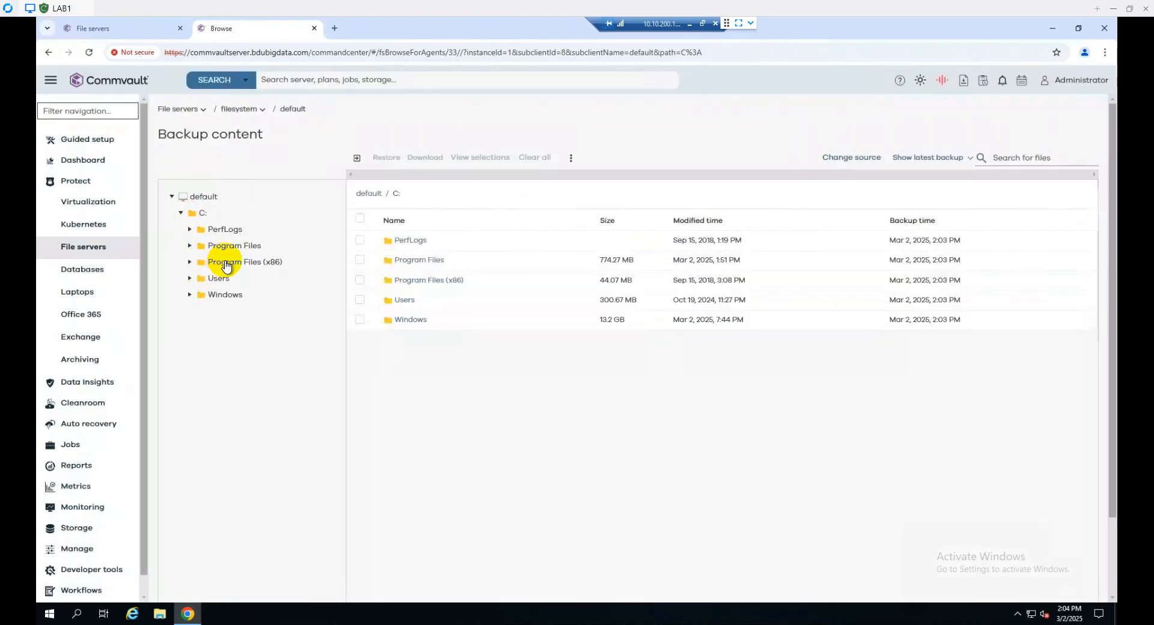
left_click(189, 280)
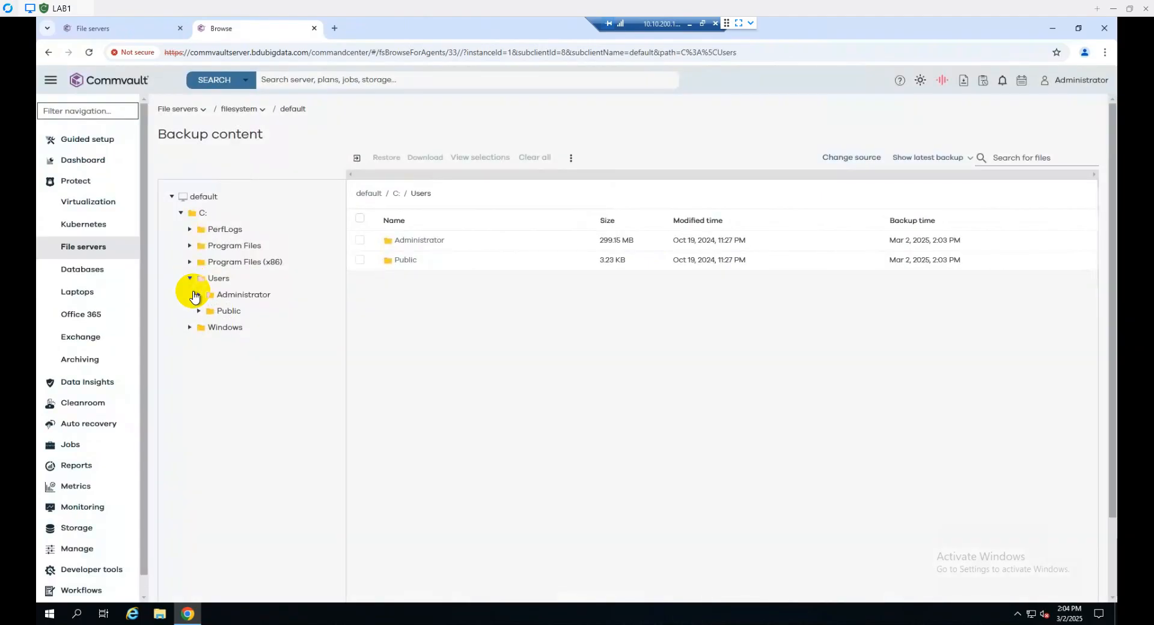
left_click(199, 295)
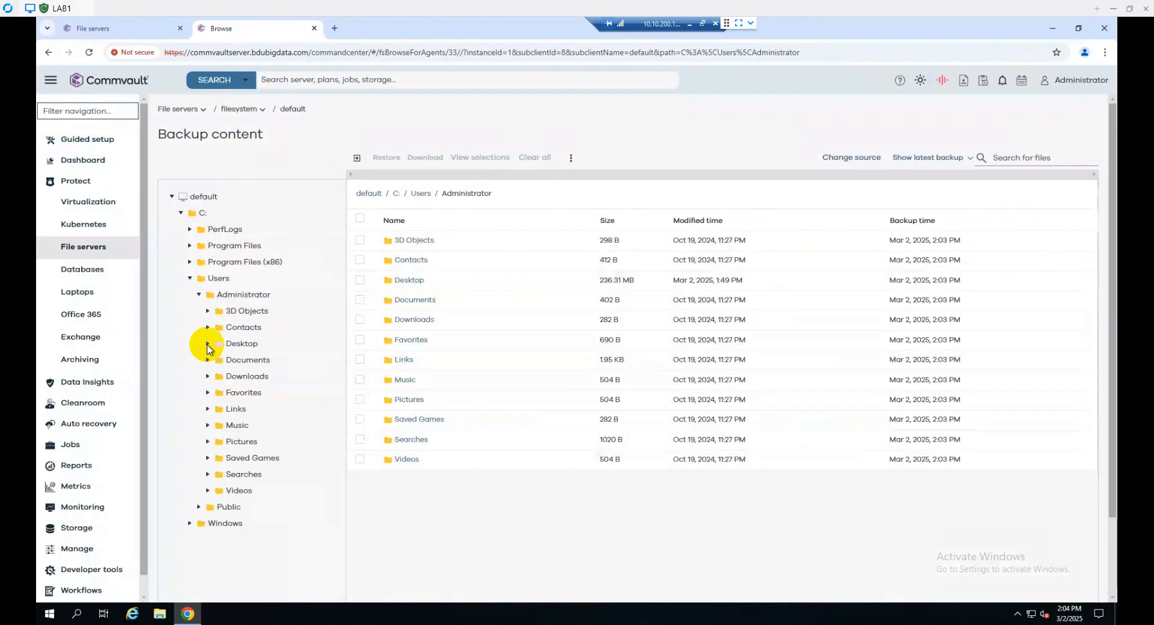
left_click(208, 345)
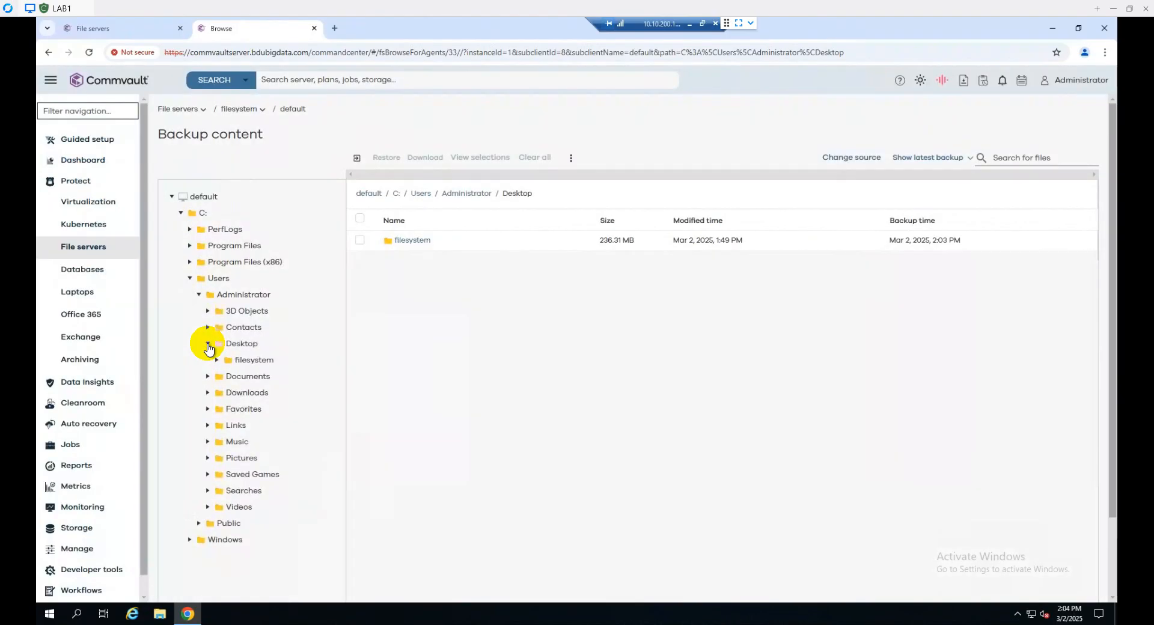
left_click(360, 241)
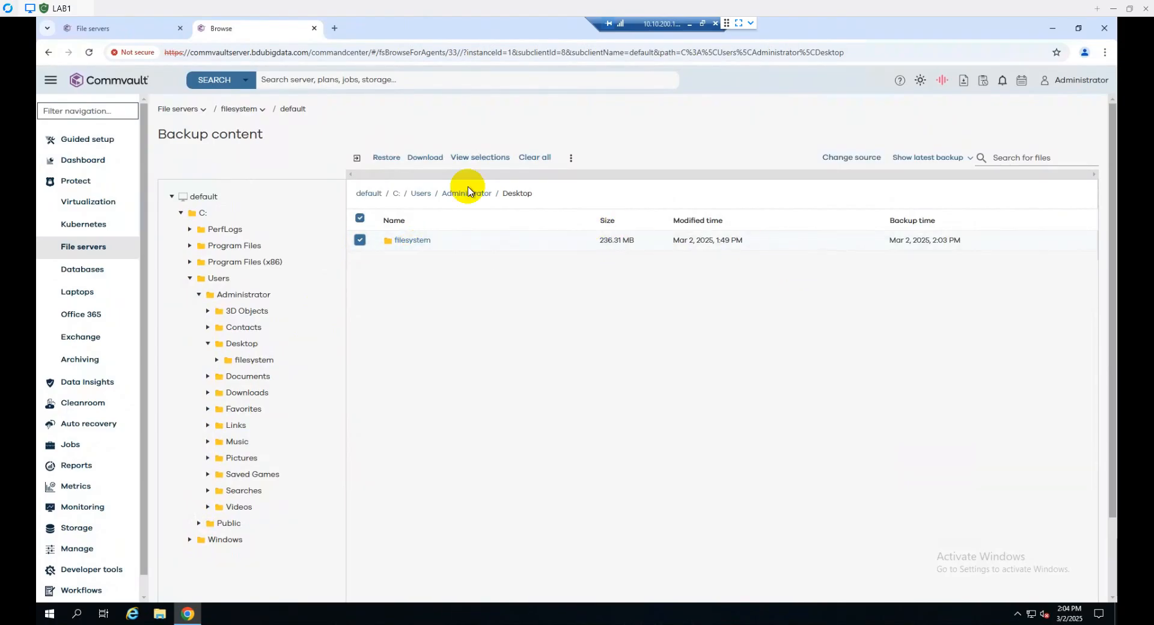
- Open the restore options for the selected folder, choose filesystem as destination and turn off restoring to the original folder
left_click(386, 159)
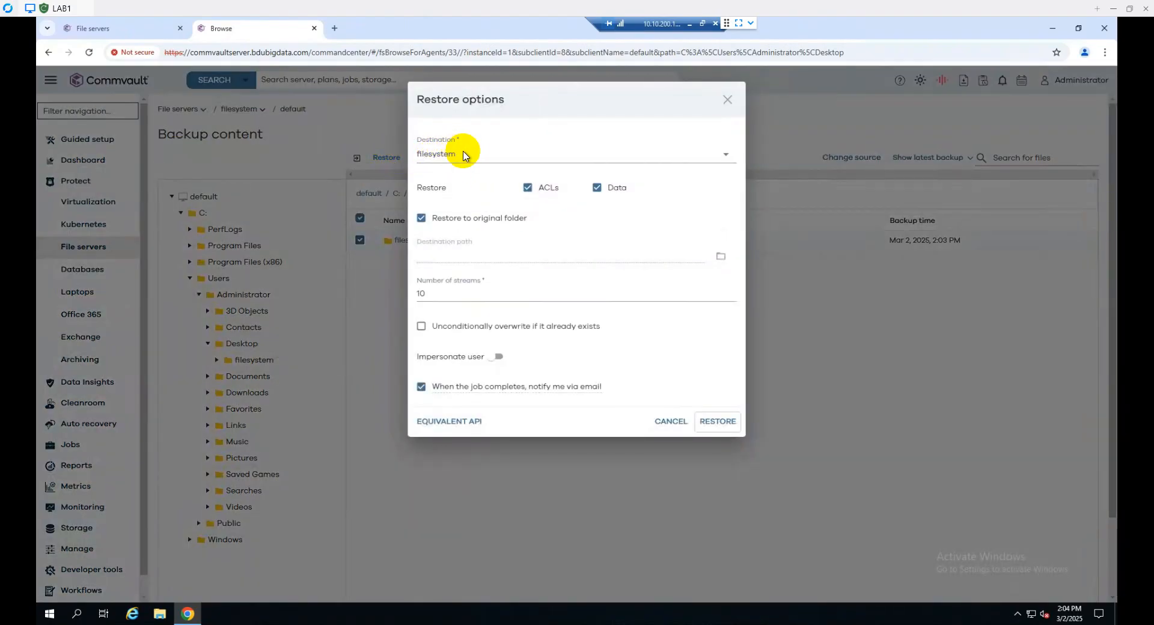
left_click(464, 159)
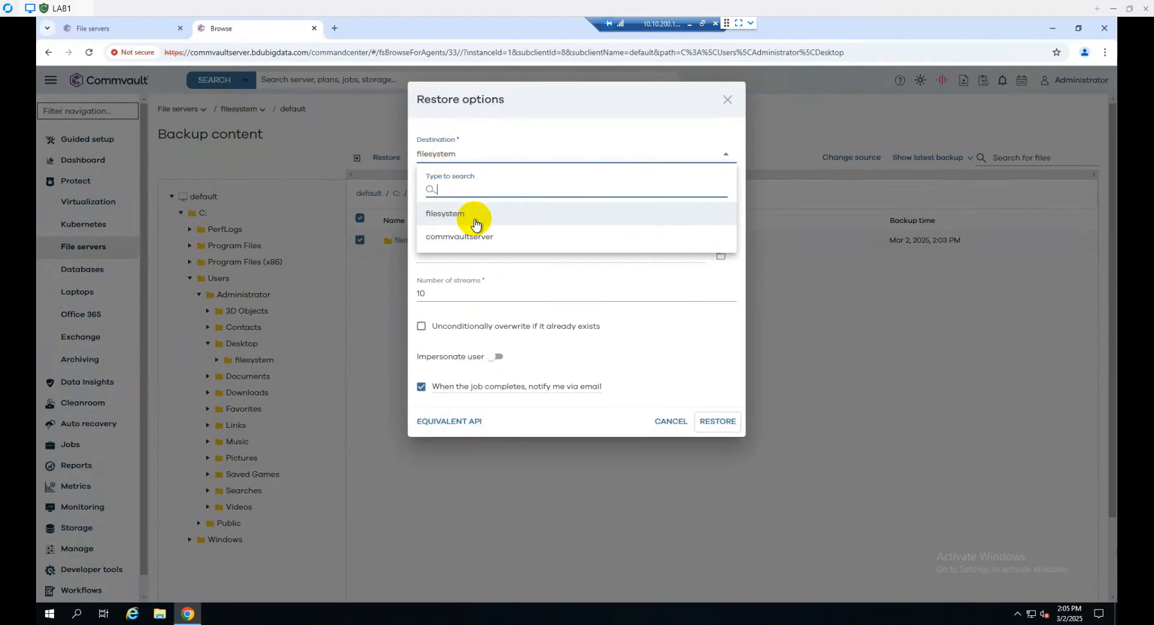
left_click(479, 219)
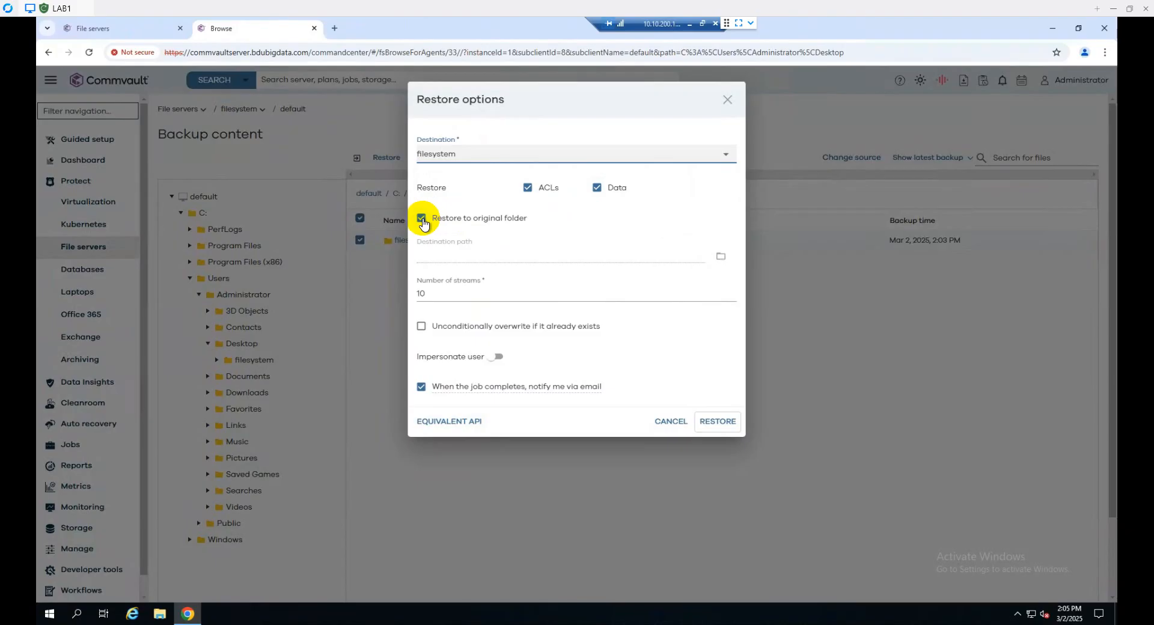
left_click(421, 219)
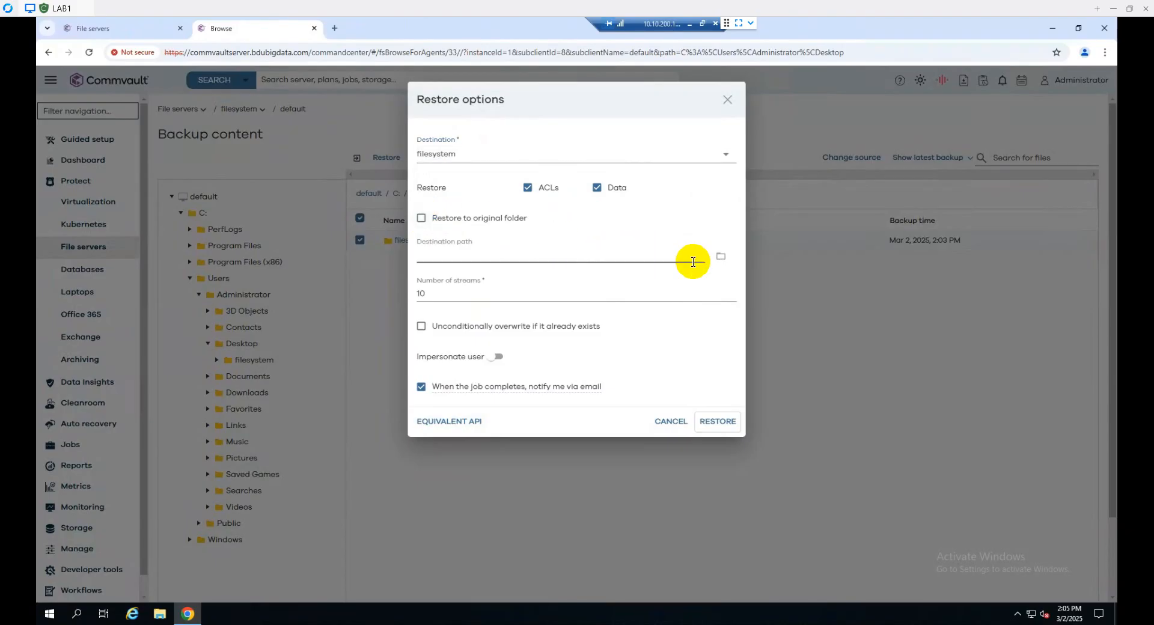
- Create a new folder named Restore on the destination's C: drive and save it as the destination path
left_click(720, 258)
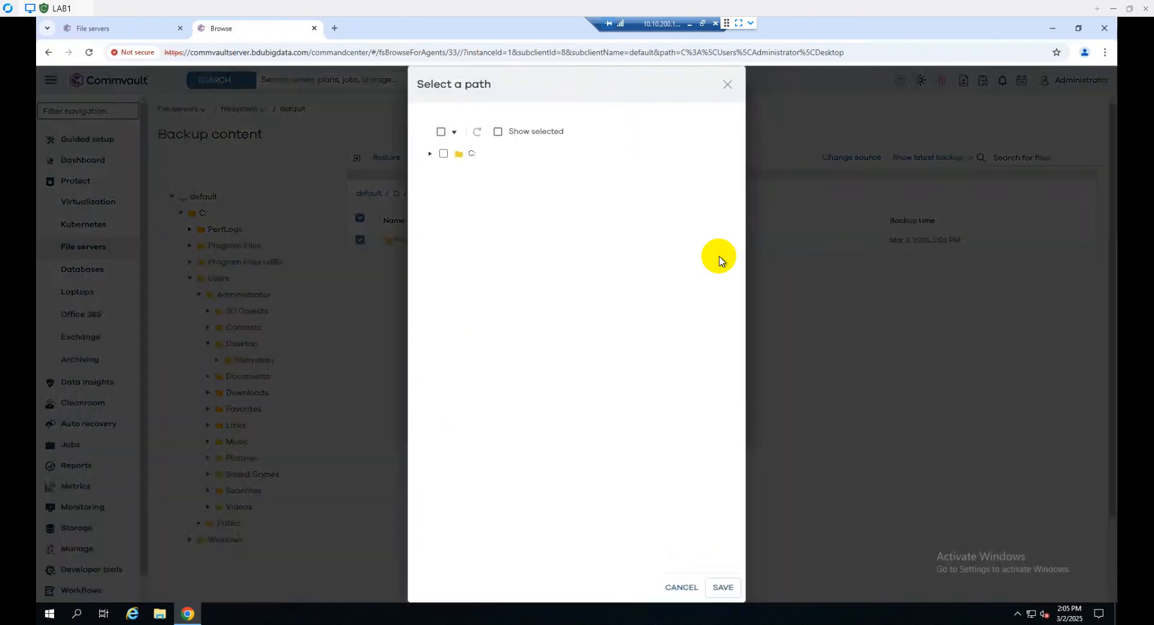
left_click(429, 155)
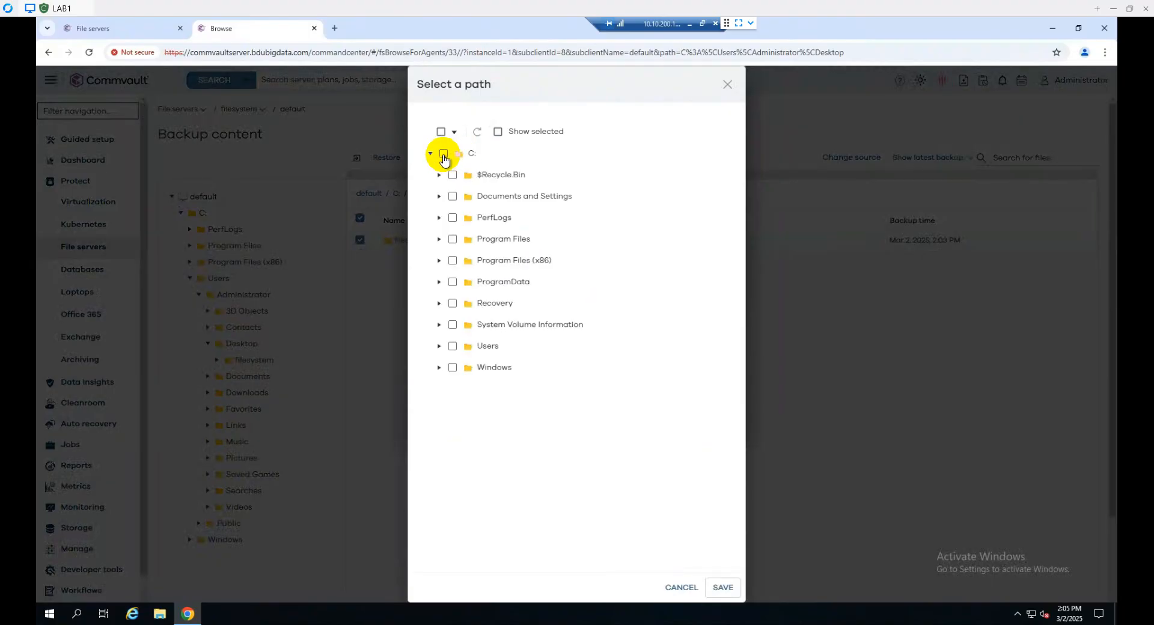
left_click(499, 153)
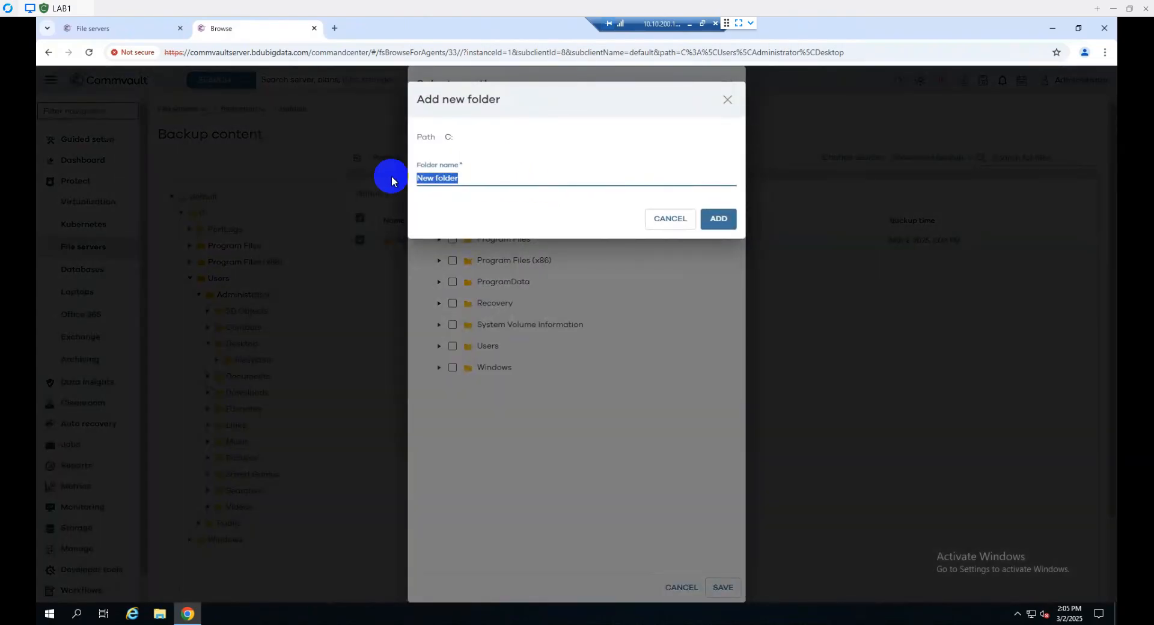
type("Restore")
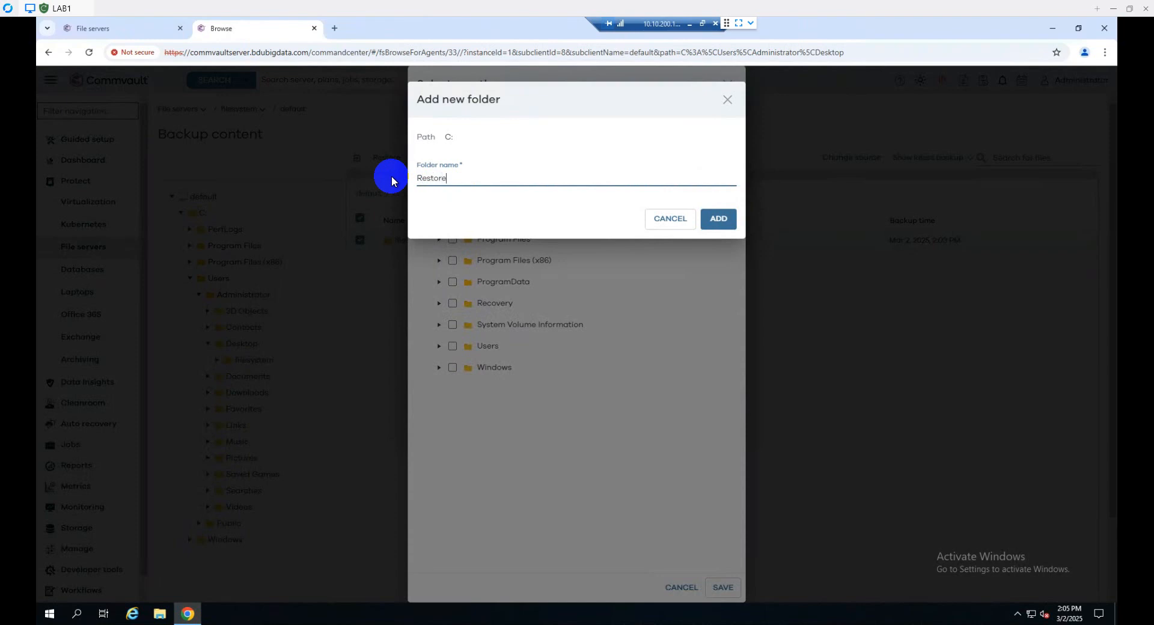
left_click(708, 219)
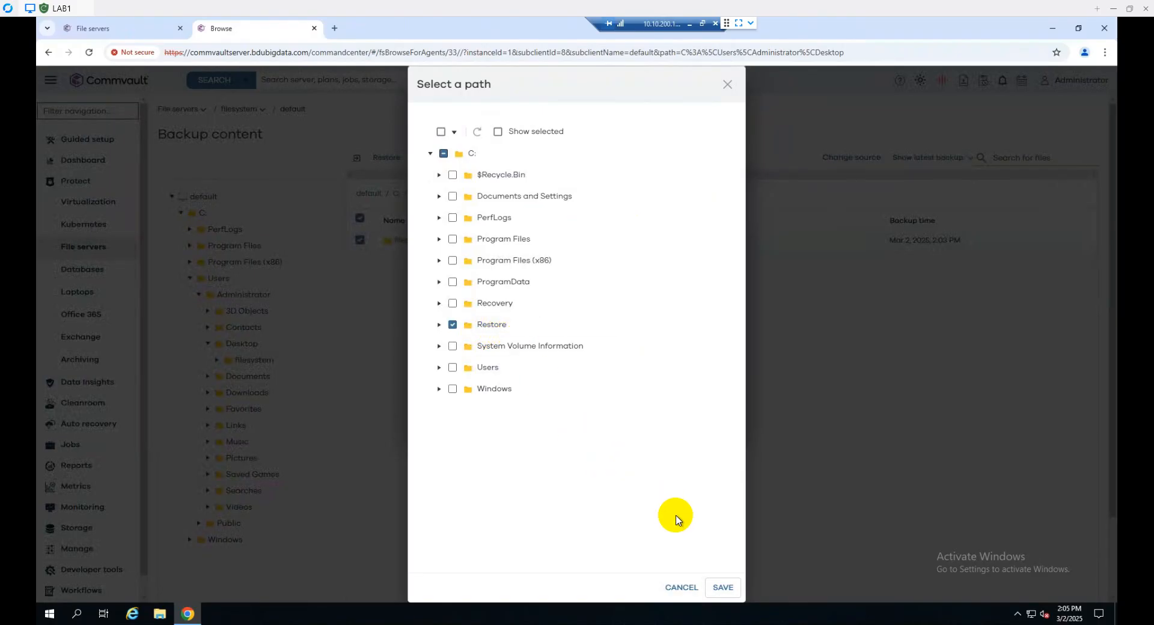
left_click(722, 592)
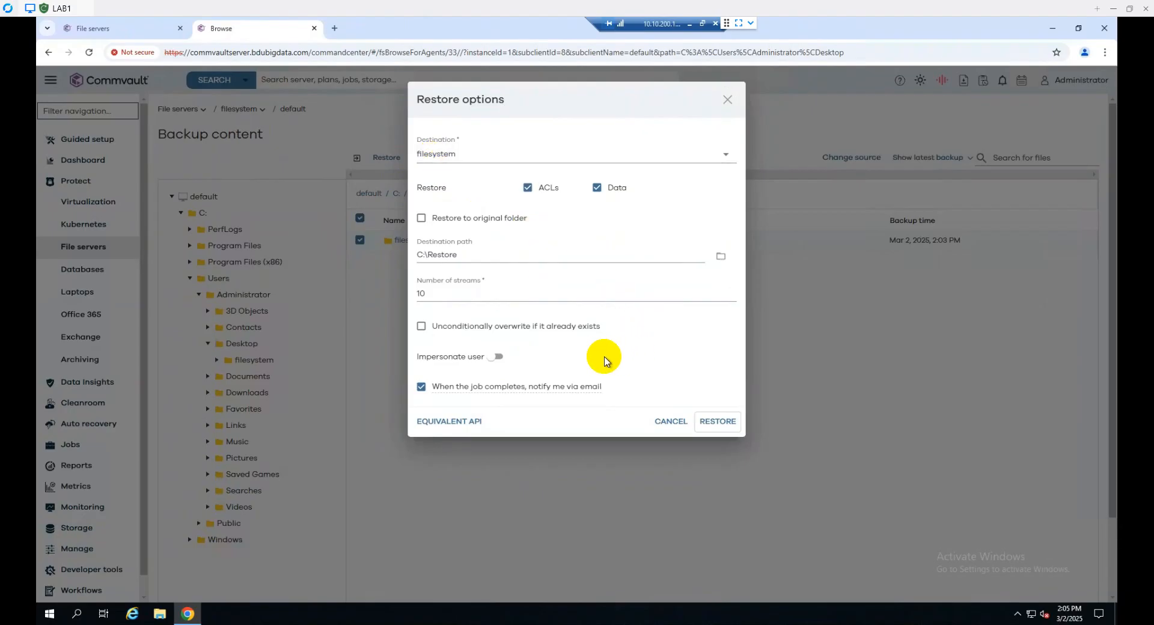
- Start the restore job and open its details to examine the progress
left_click(719, 423)
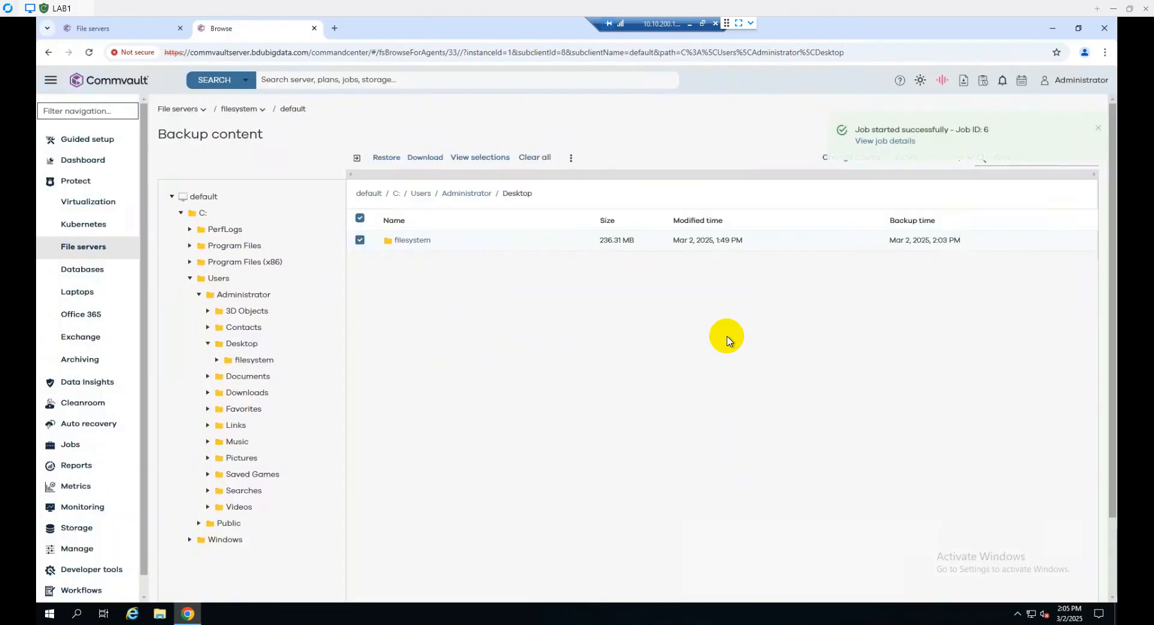
left_click(875, 145)
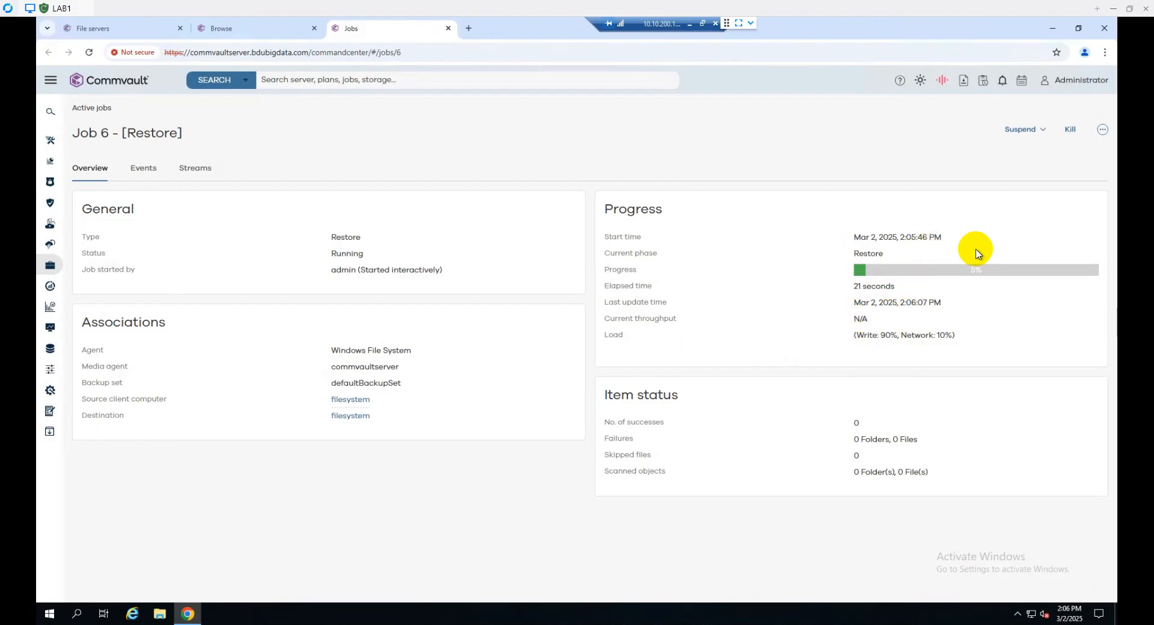
- Open the restore job's logs from the active jobs and scroll to their end, and check the active jobs and job history
left_click(51, 266)
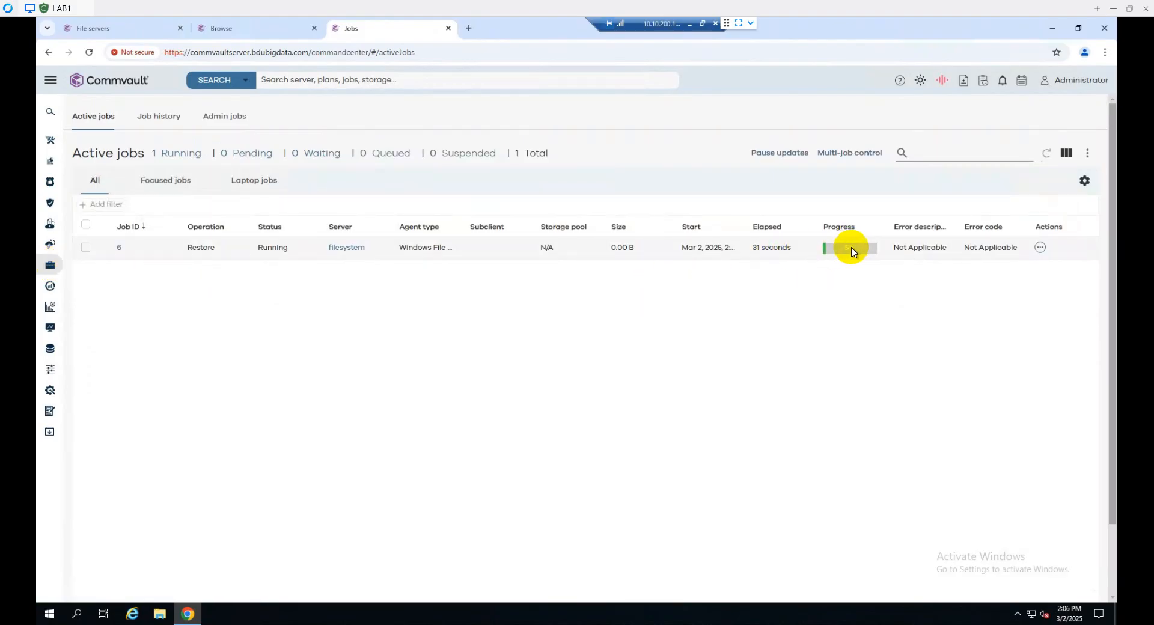
left_click(1041, 248)
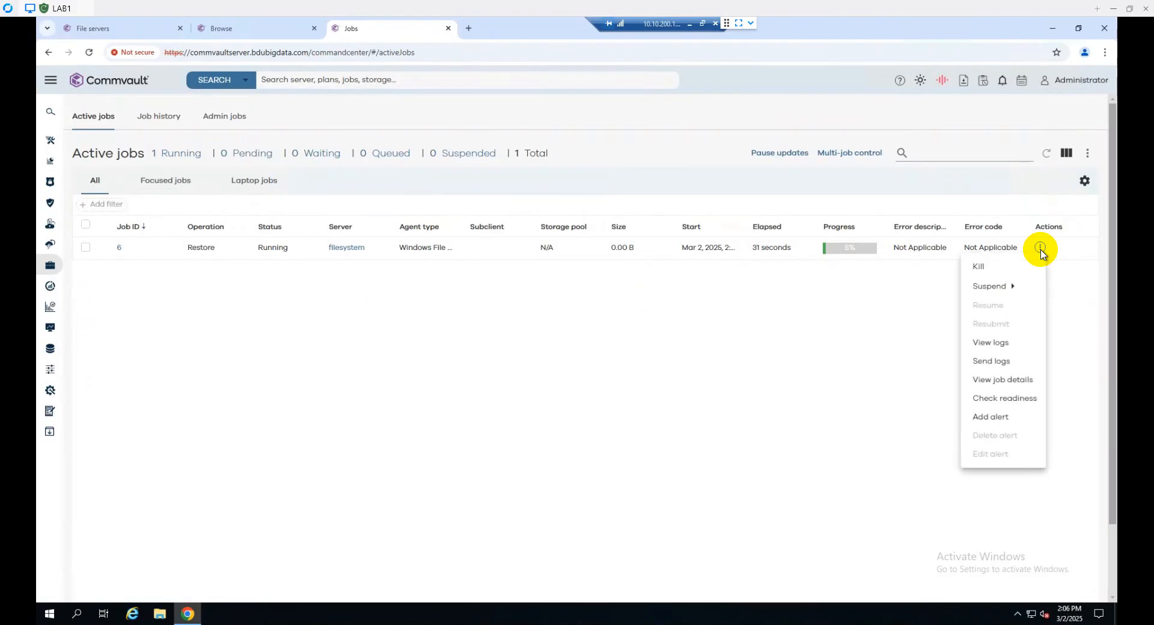
left_click(1016, 352)
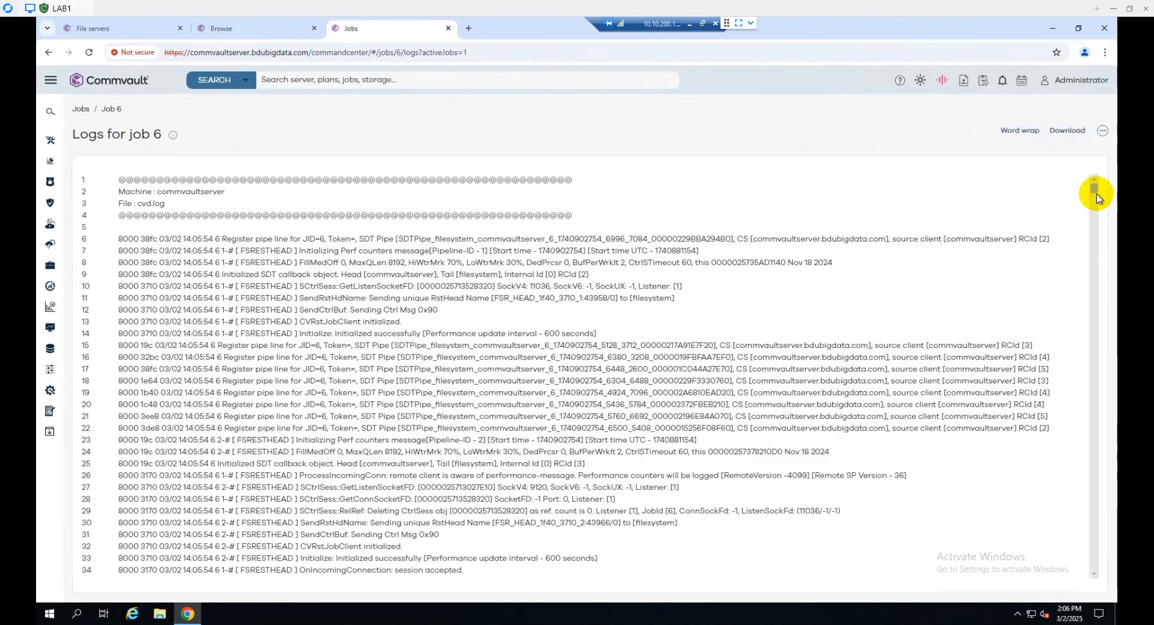
left_click_drag(1094, 191, 1087, 548)
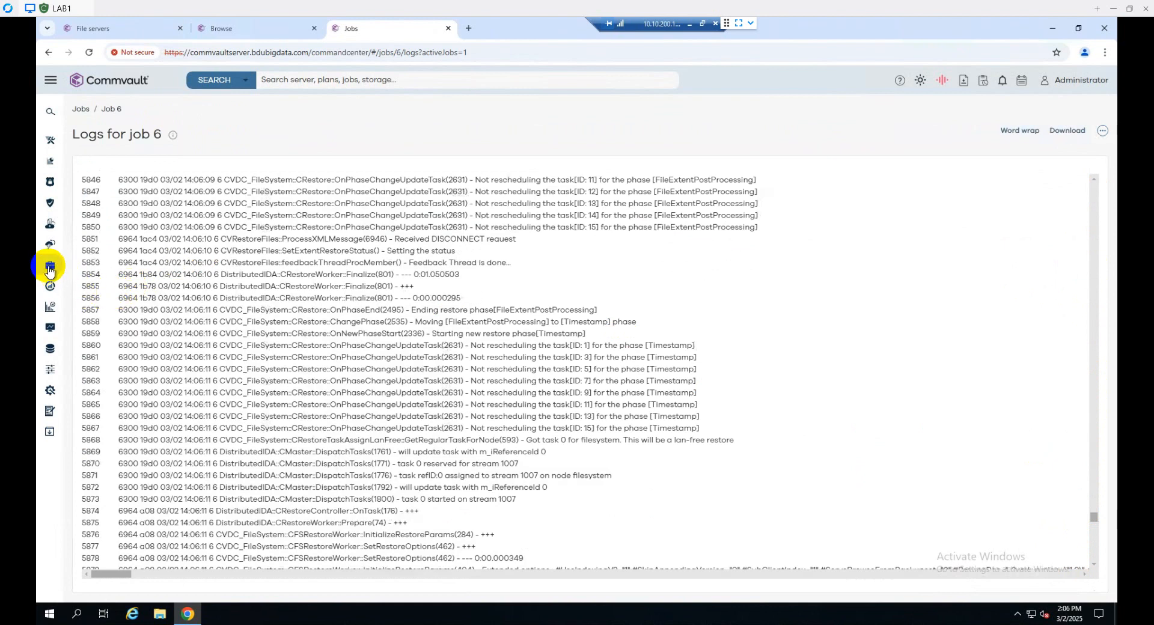
left_click(50, 271)
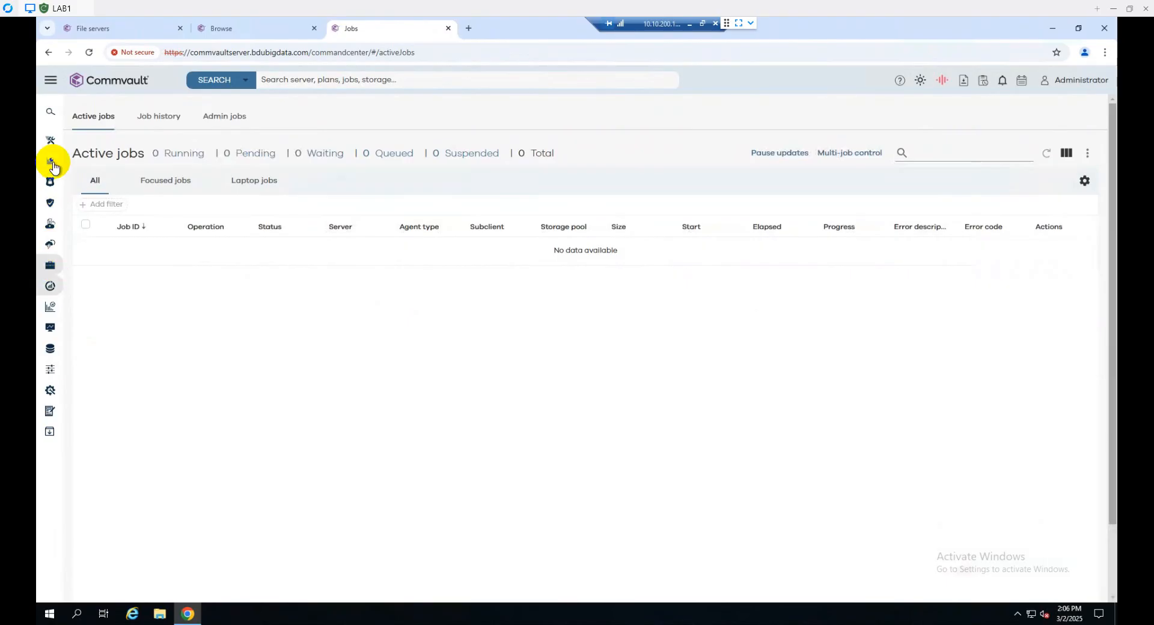
left_click(157, 116)
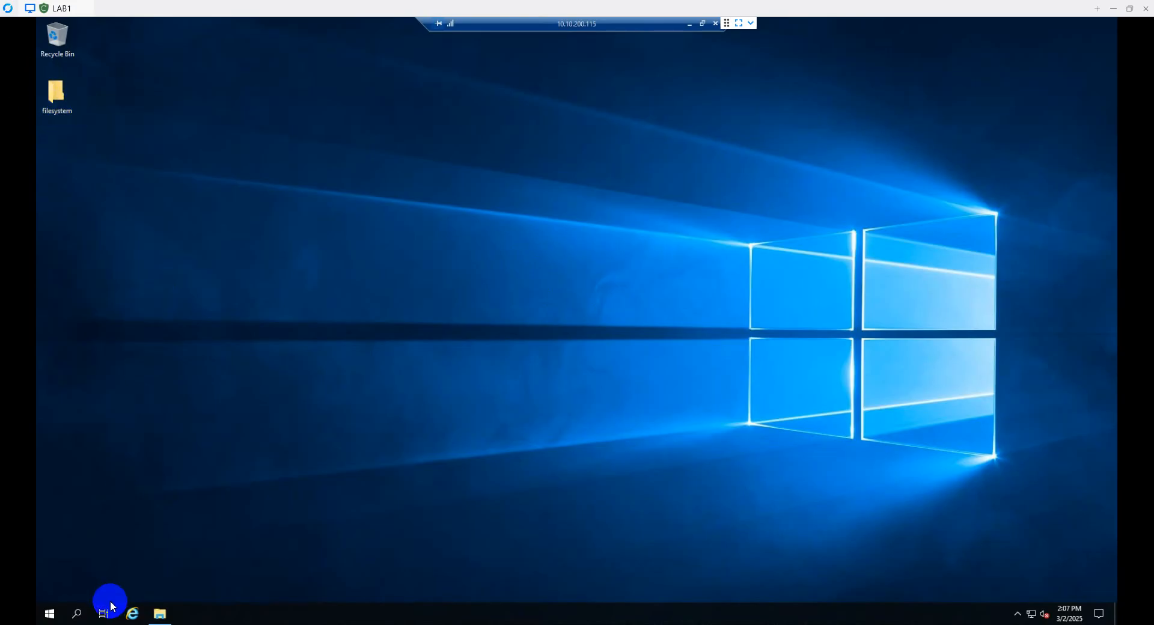
- Switch to File Explorer on the filesystem client and open C:\Restore\filesystem\WinX64 to examine the restored files
left_click(159, 614)
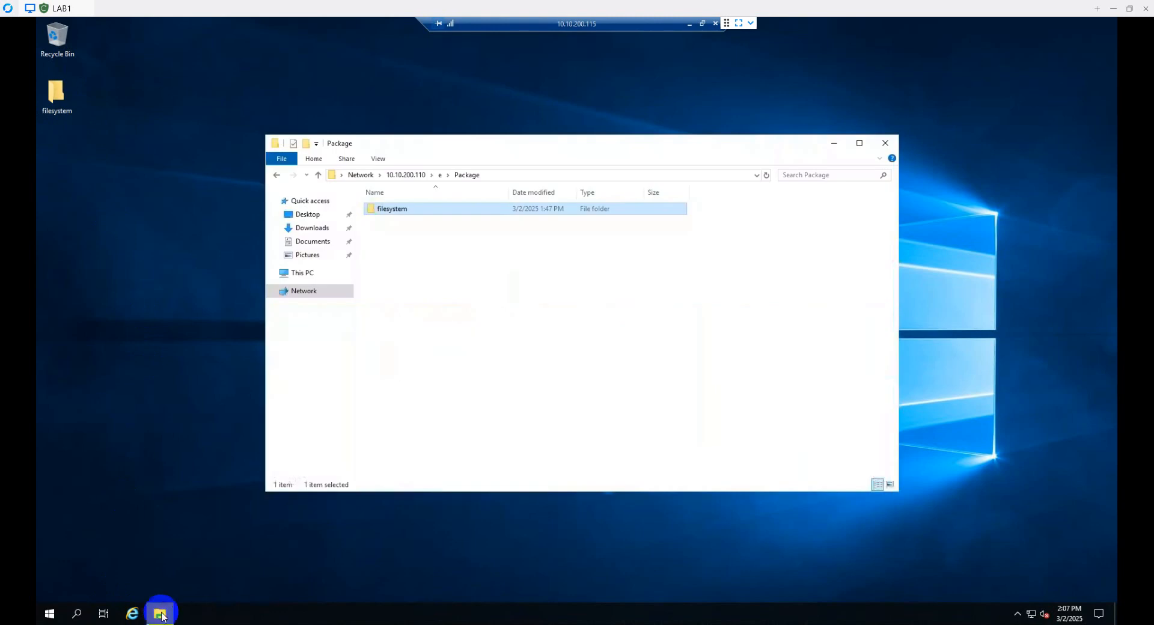
left_click(304, 275)
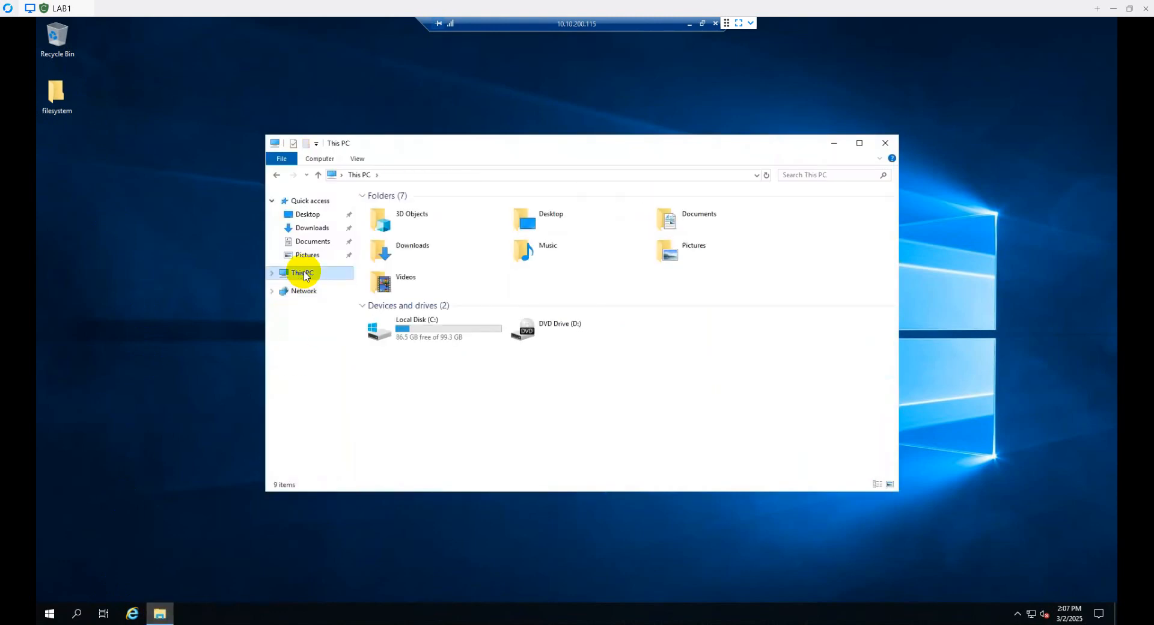
double_click(412, 328)
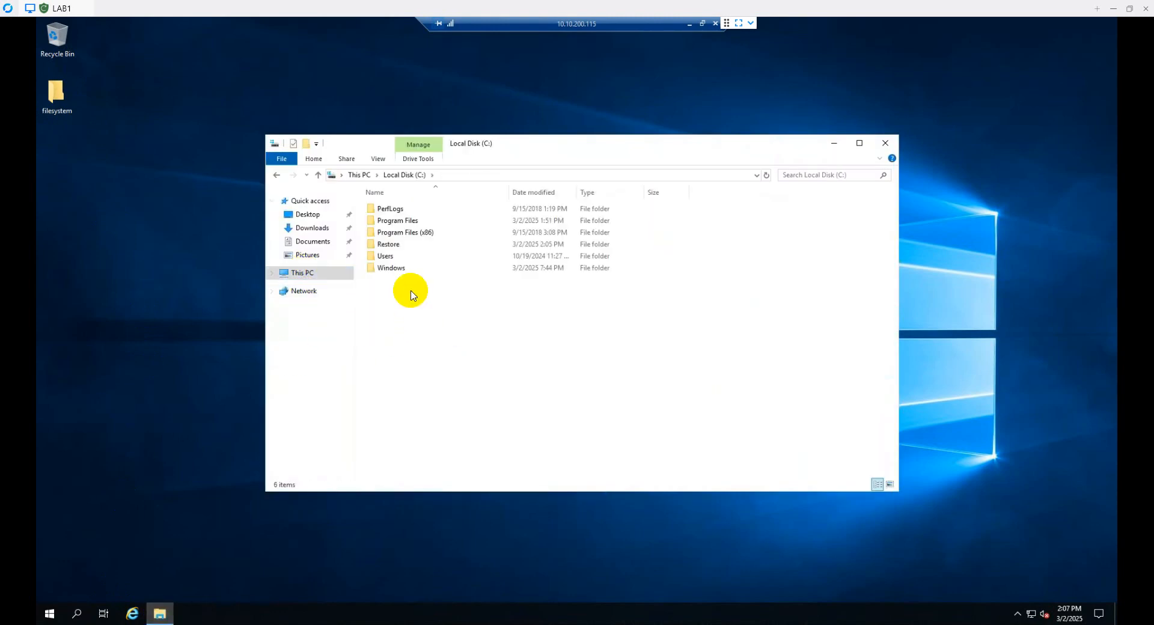
double_click(390, 246)
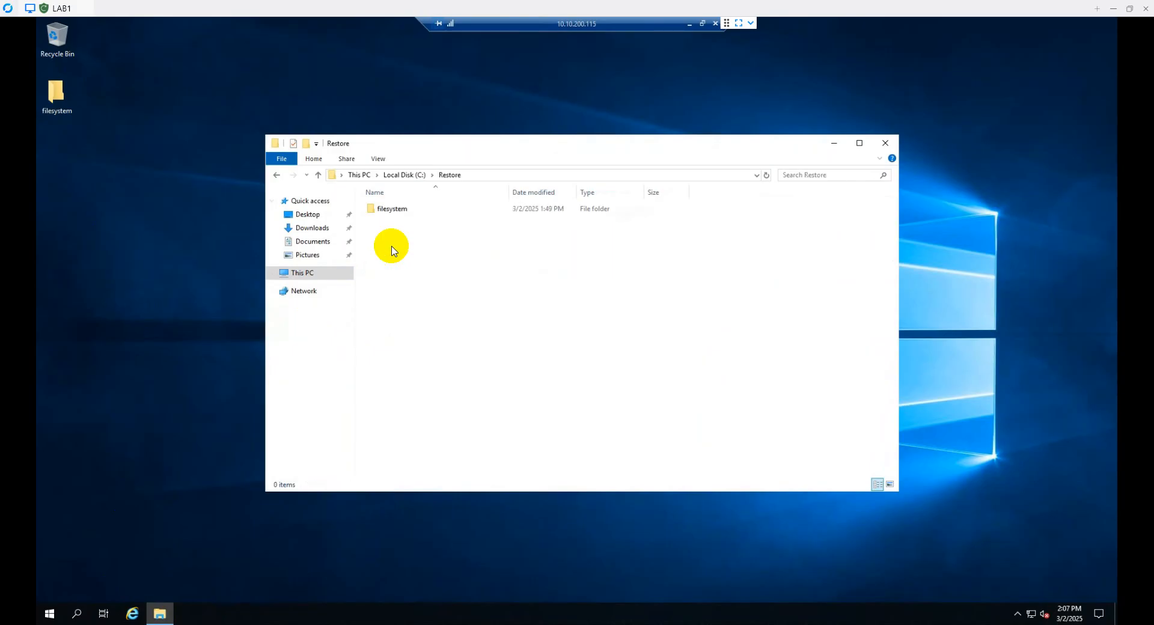
left_click(402, 218)
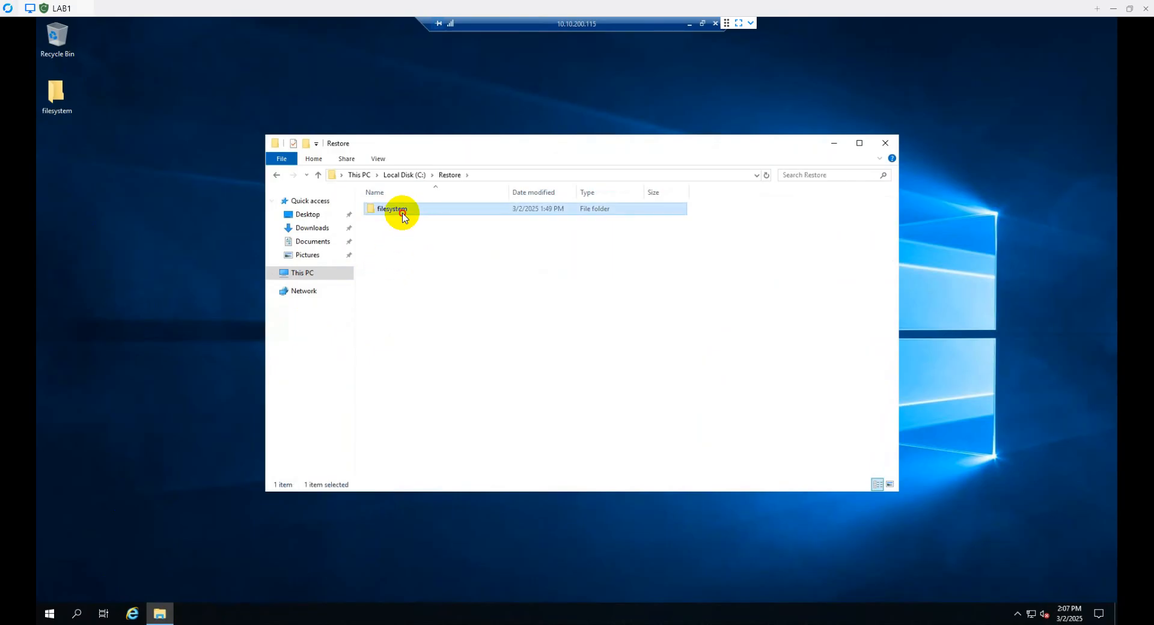
double_click(404, 218)
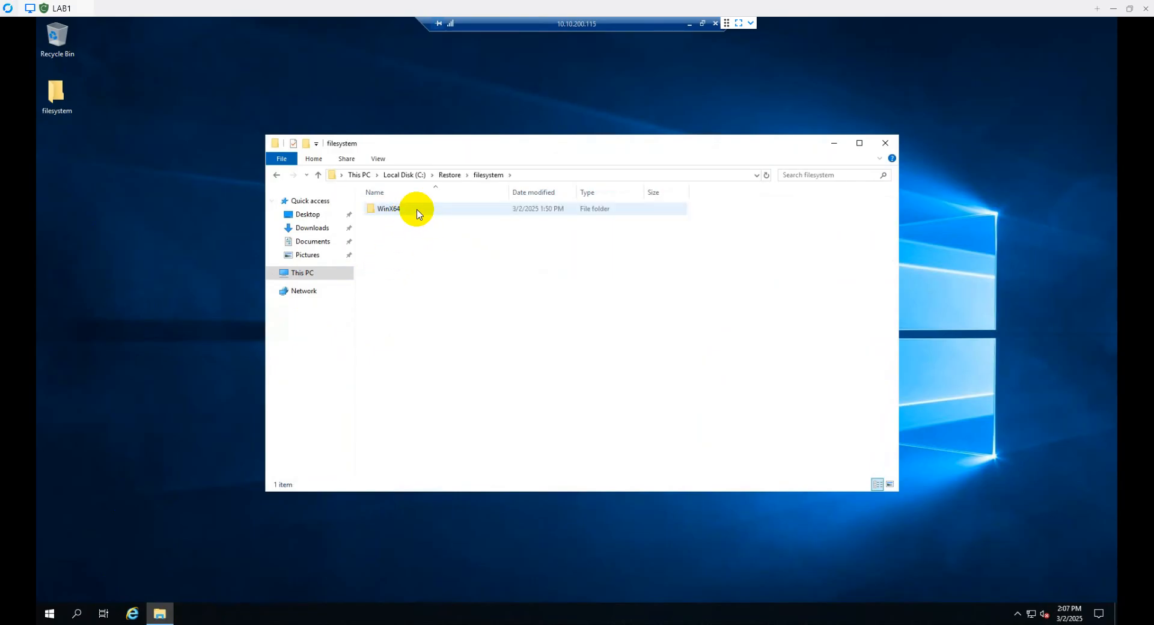
double_click(418, 214)
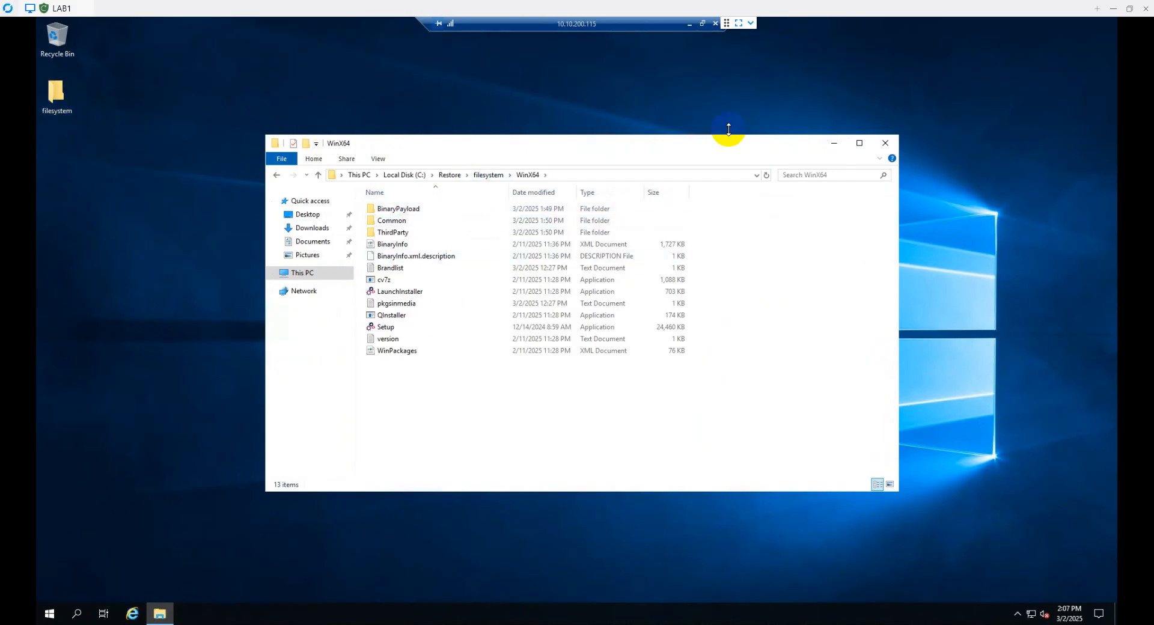
left_click_drag(728, 130, 729, 129)
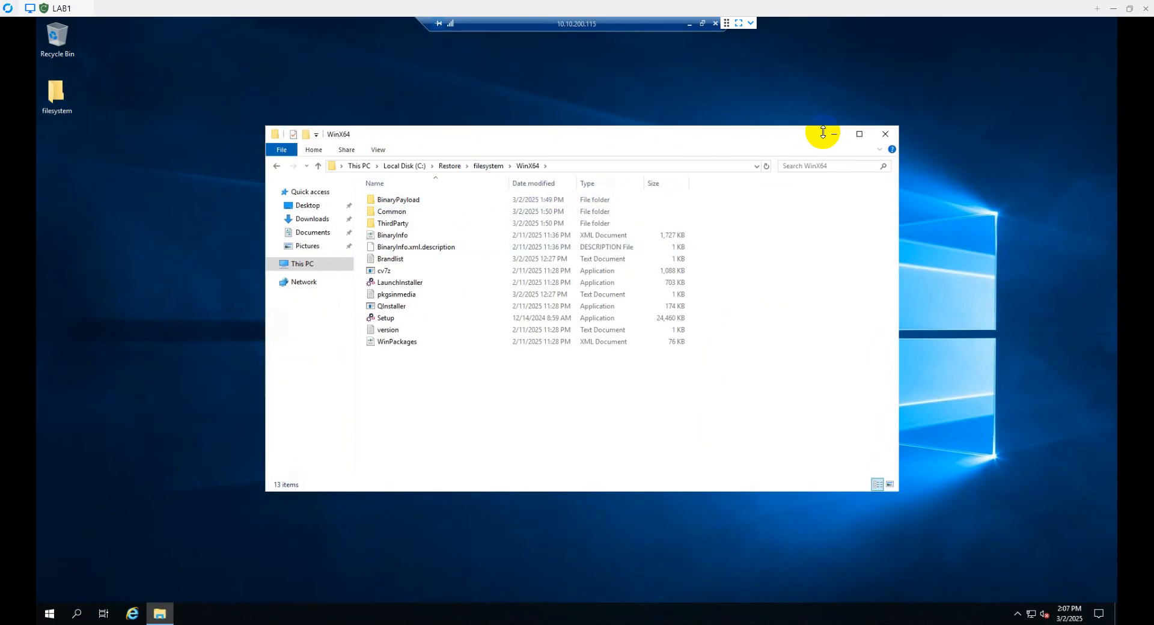
left_click_drag(823, 130, 822, 131)
- Open the properties of the restored filesystem folder in C:\Restore and of the original desktop folder to compare their sizes and contents
left_click(488, 168)
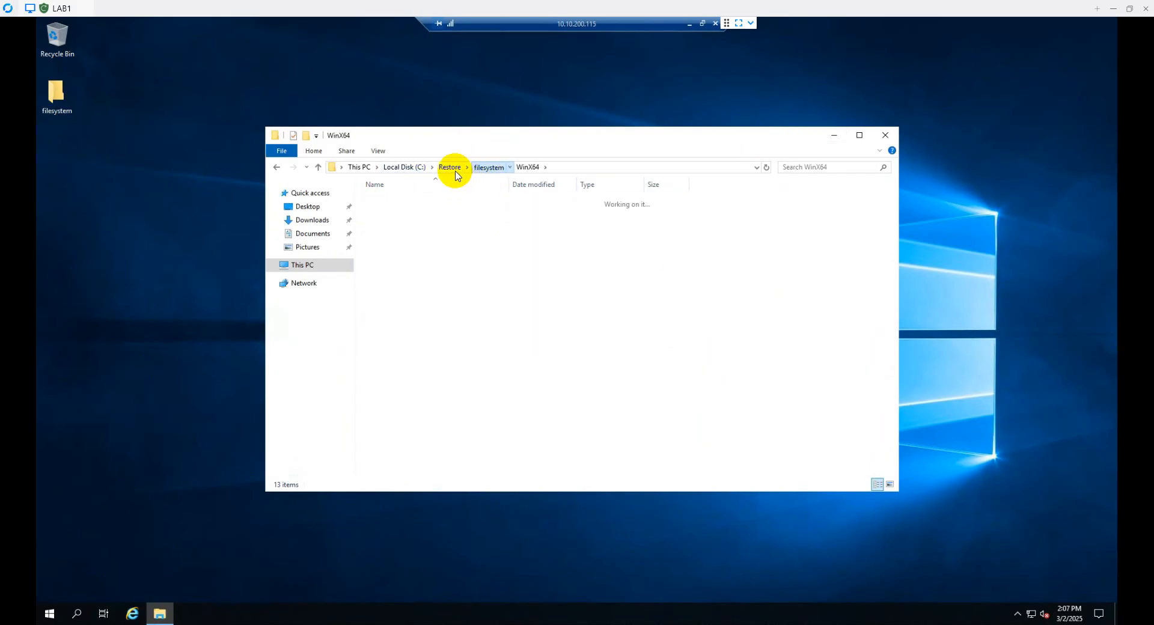
left_click(452, 172)
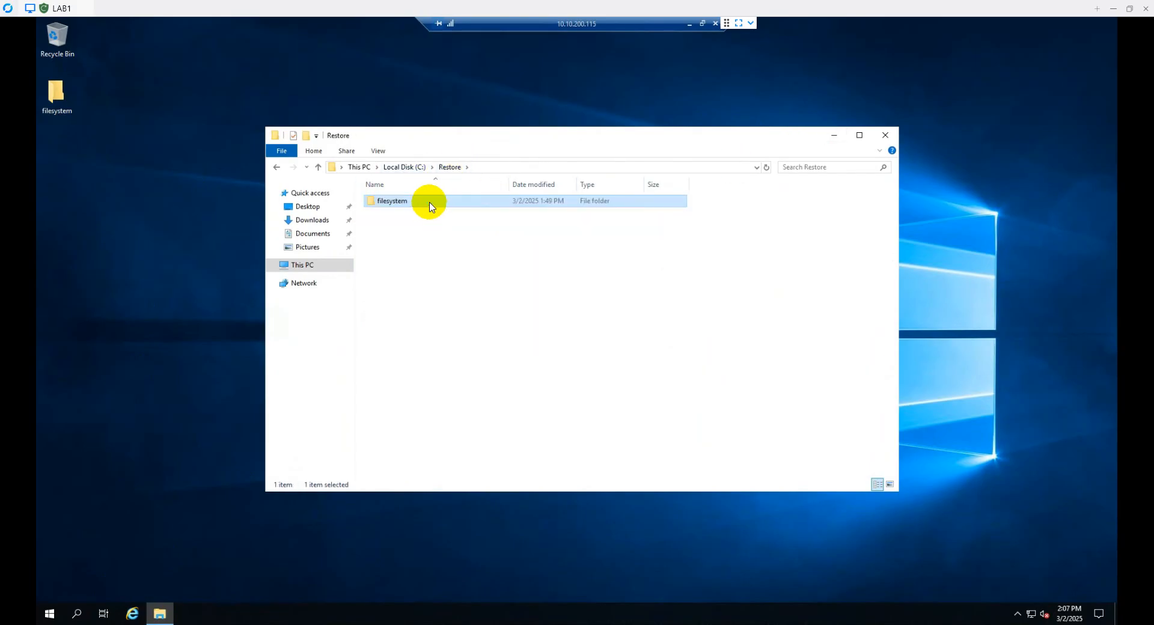
right_click(427, 203)
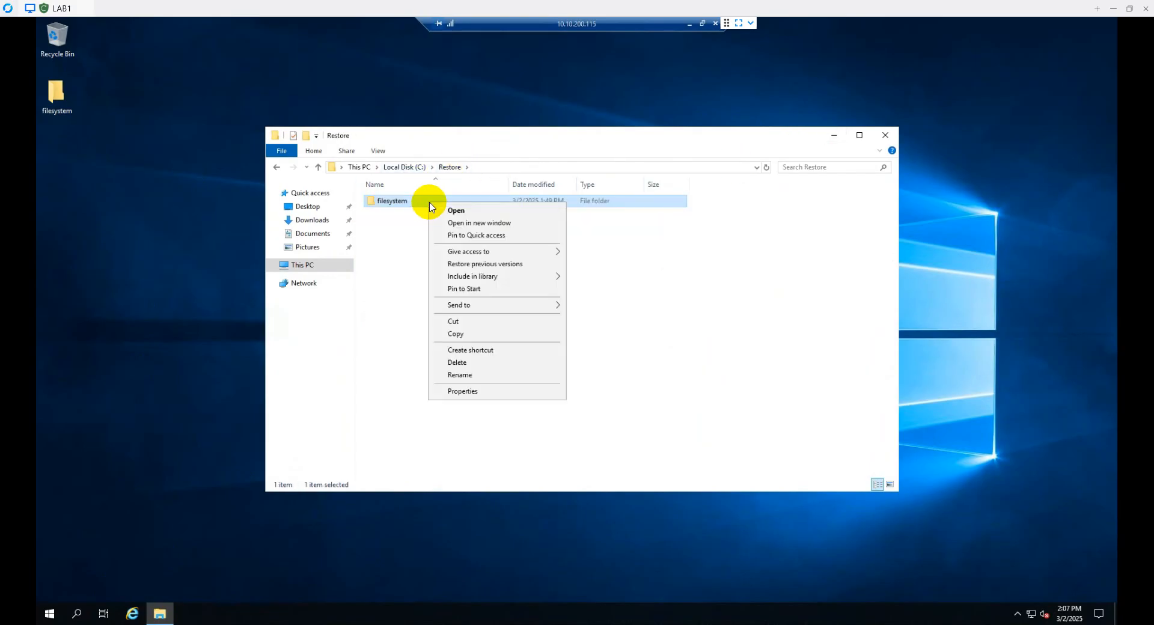
left_click(481, 392)
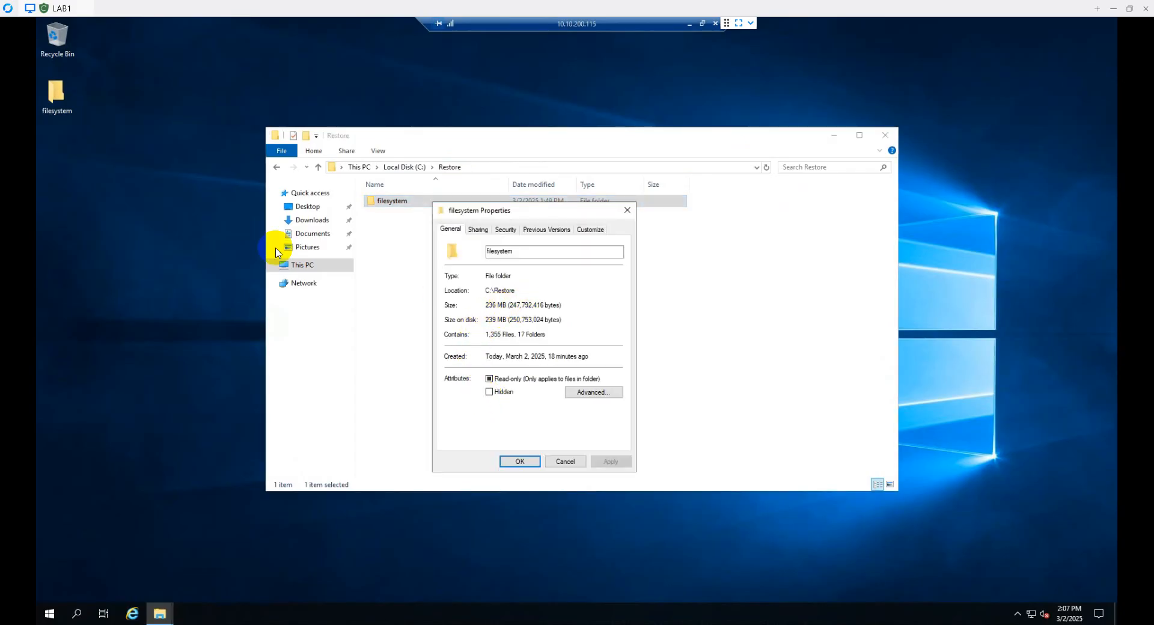
left_click(63, 106)
right_click(63, 105)
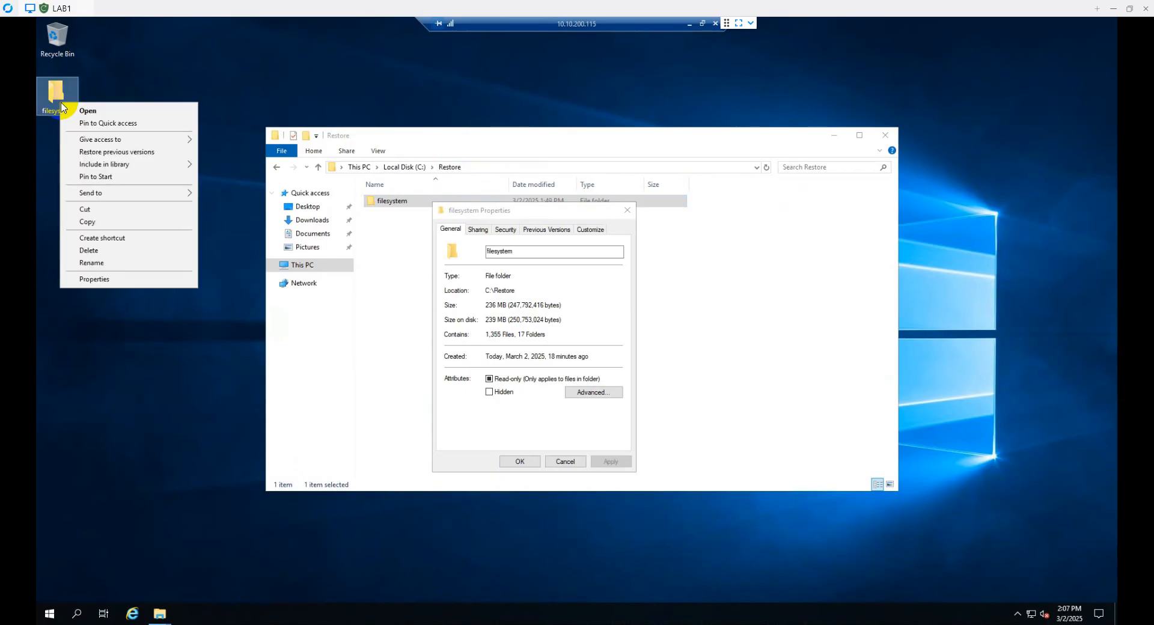
left_click(117, 275)
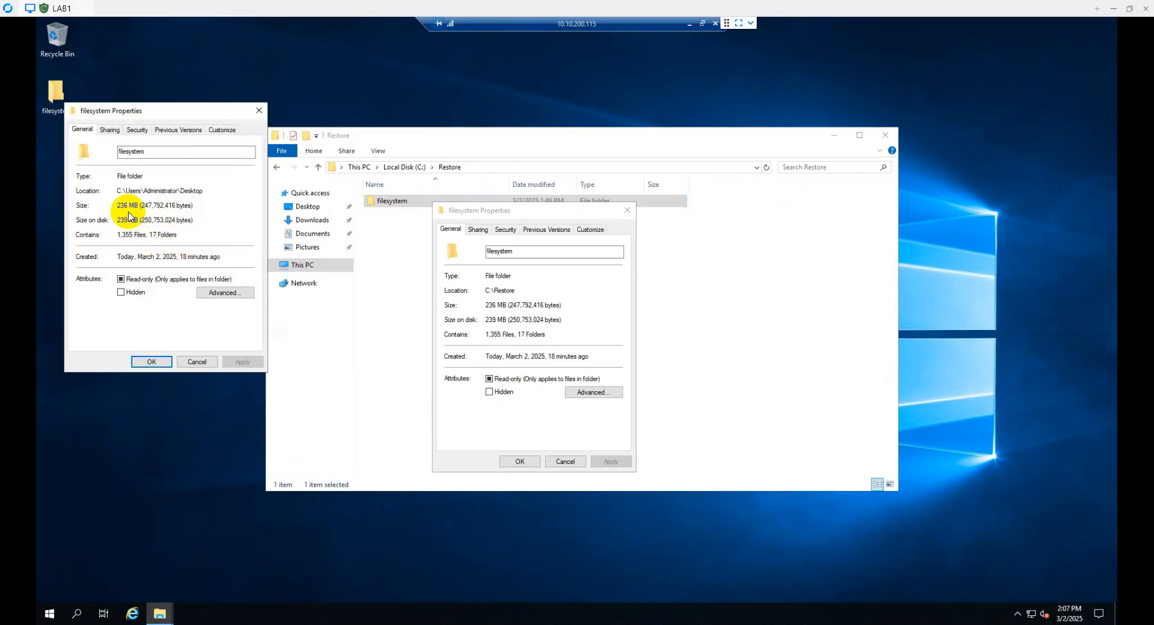